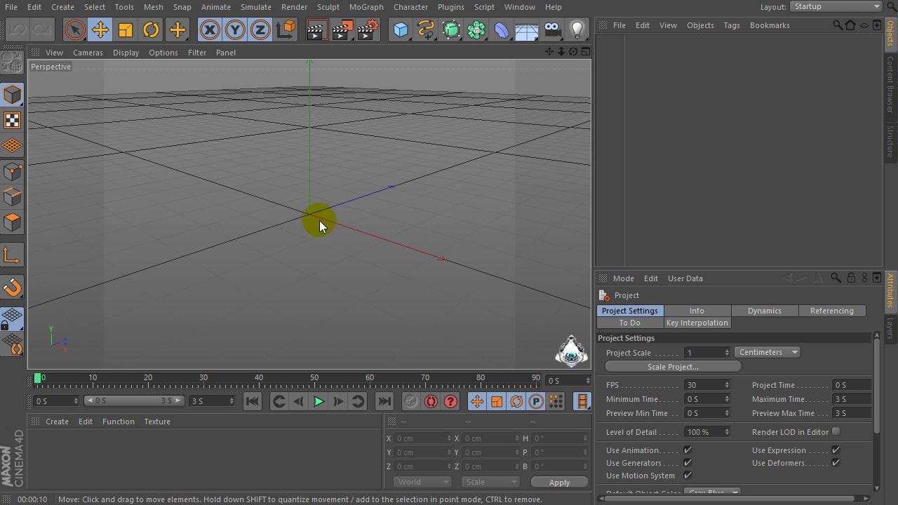
Add a particle emitter to the scene
{"action": "left_click", "coordinate": [260, 11]}
{"action": "mouse_move", "coordinate": [258, 62]}
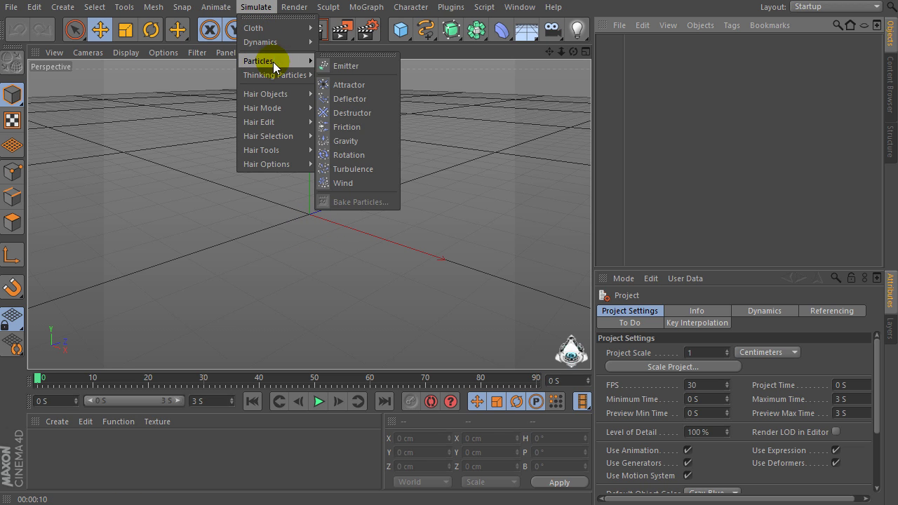
{"action": "left_click", "coordinate": [360, 65]}
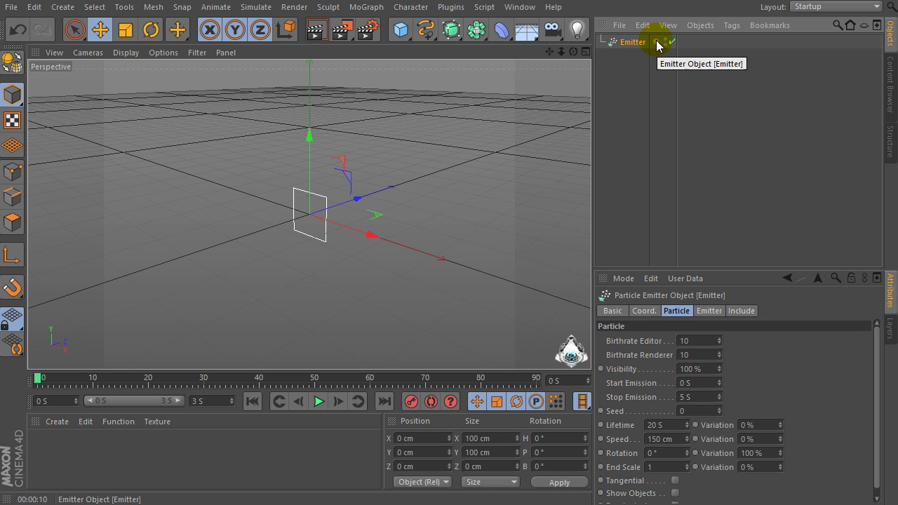
Add a sphere with a 3 cm radius and make it a child of the emitter
{"action": "left_click", "coordinate": [403, 37]}
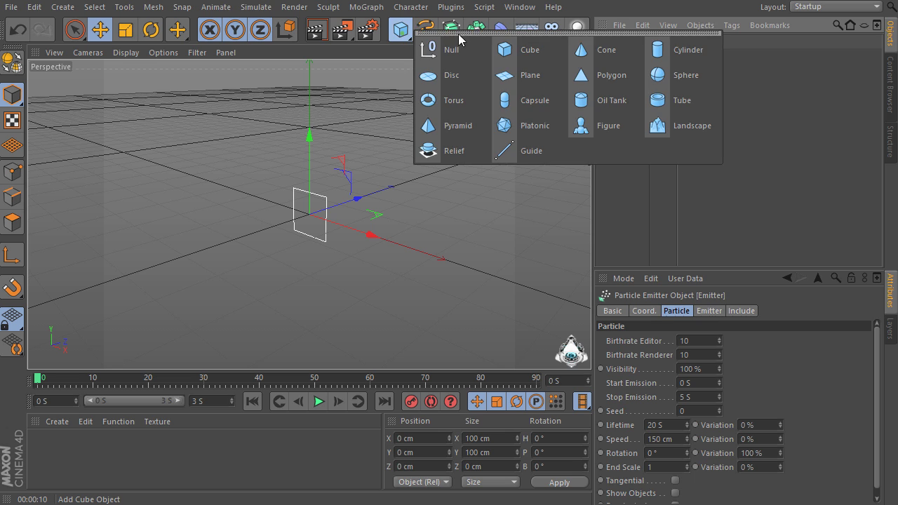
{"action": "left_click", "coordinate": [670, 76]}
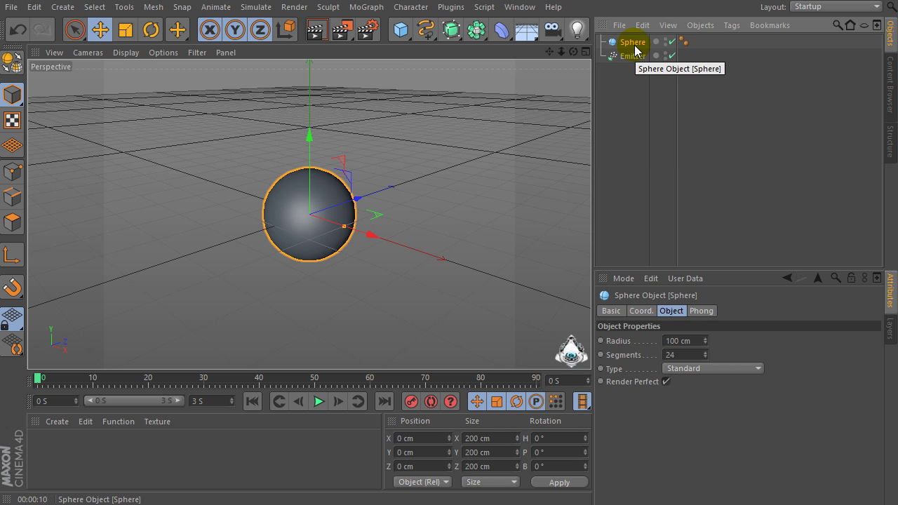
{"action": "left_click", "coordinate": [692, 341]}
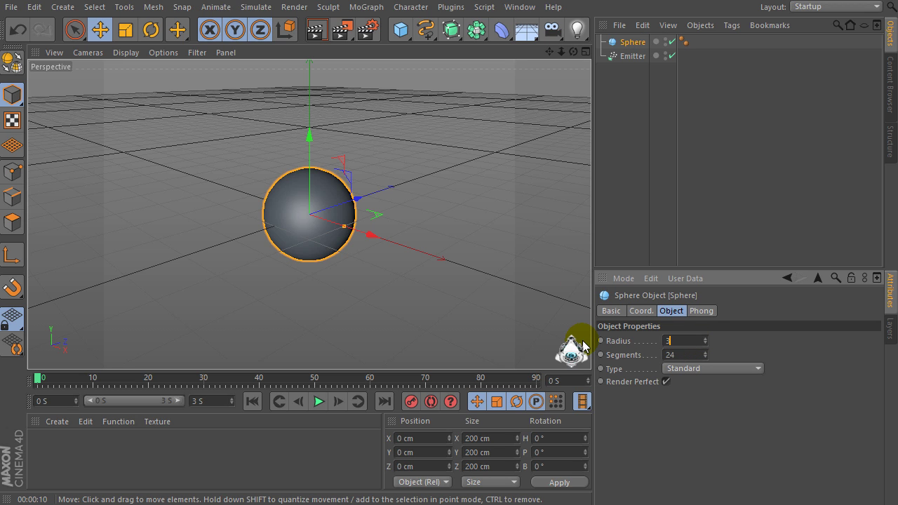
{"action": "type", "text": "3"}
{"action": "key", "text": "Return"}
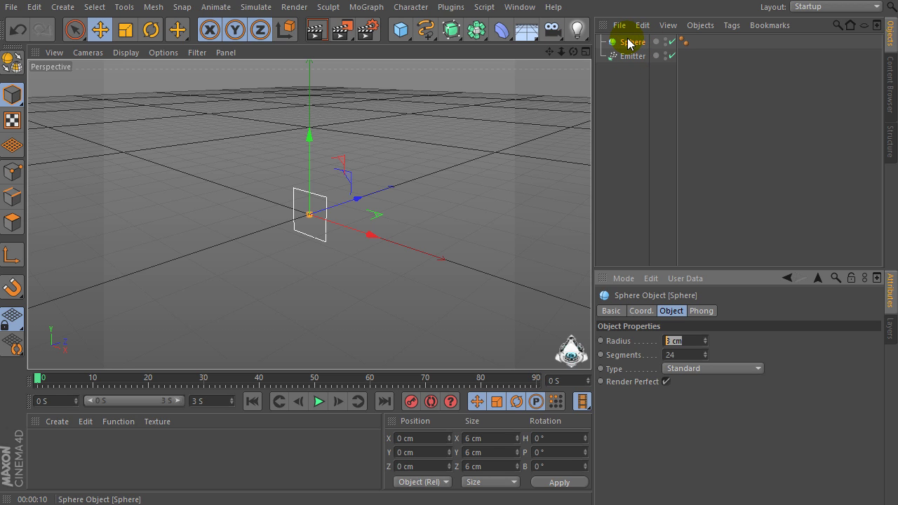
{"action": "left_click_drag", "start_coordinate": [629, 43], "coordinate": [629, 57]}
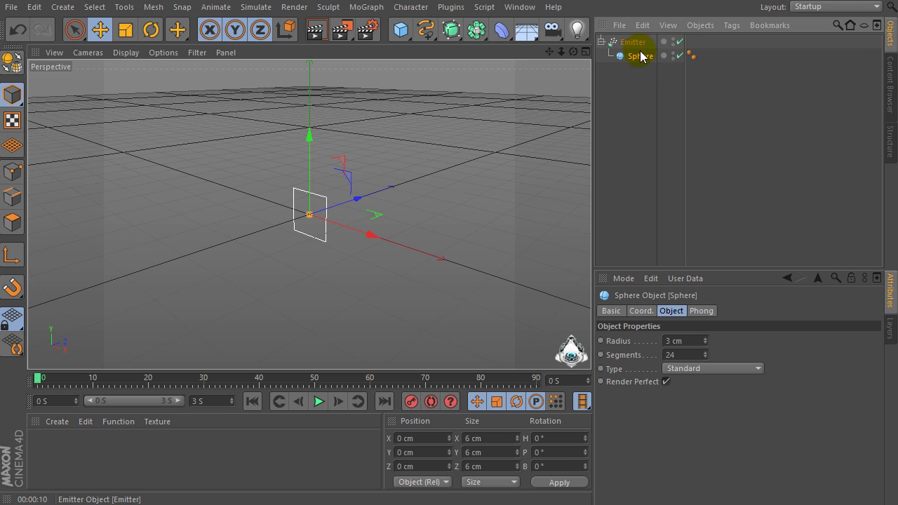
Set the emitter's editor and renderer birthrates to 5 and Stop Emission to 15 s, and enable Show Objects
{"action": "left_click", "coordinate": [633, 43]}
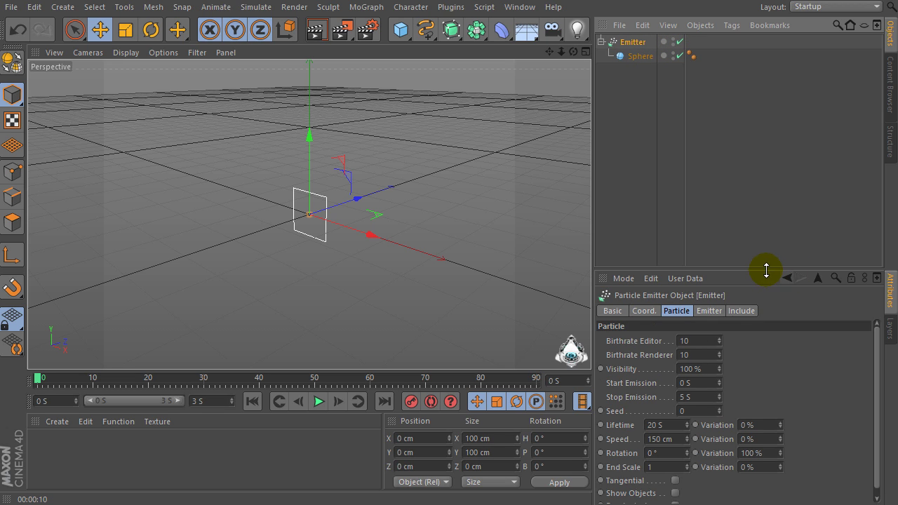
{"action": "left_click_drag", "start_coordinate": [765, 269], "coordinate": [757, 232]}
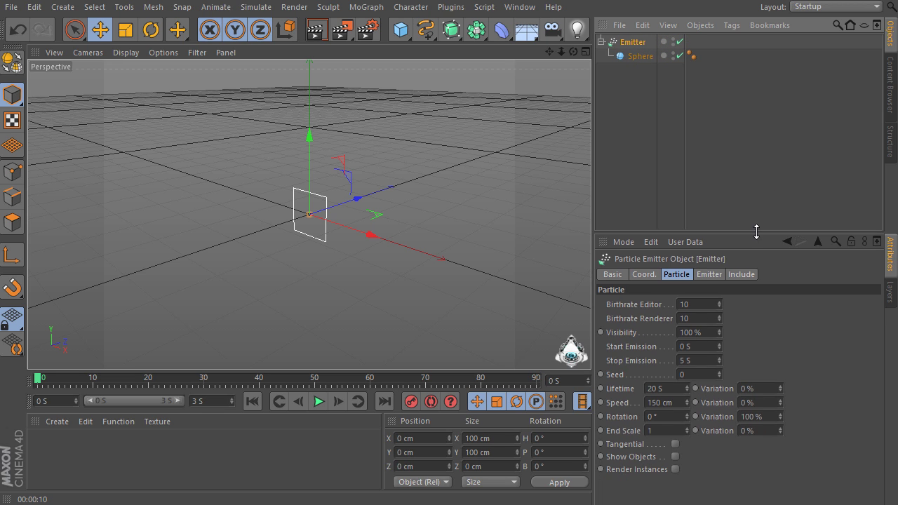
{"action": "left_click", "coordinate": [689, 305]}
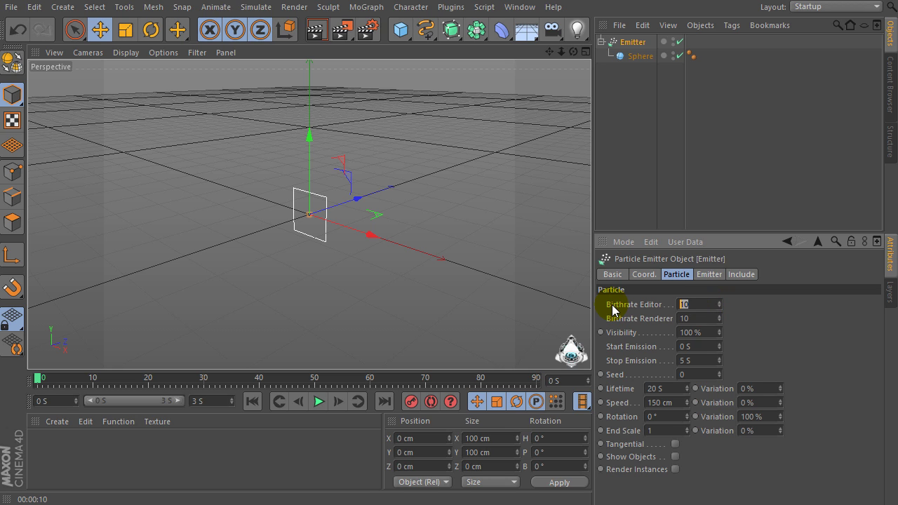
{"action": "type", "text": "5"}
{"action": "key", "text": "Tab"}
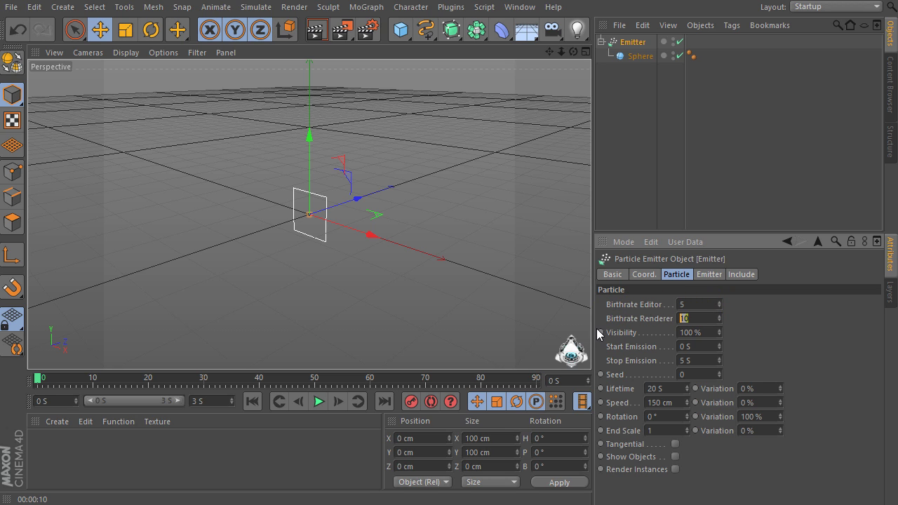
{"action": "type", "text": "5"}
{"action": "type", "text": "20"}
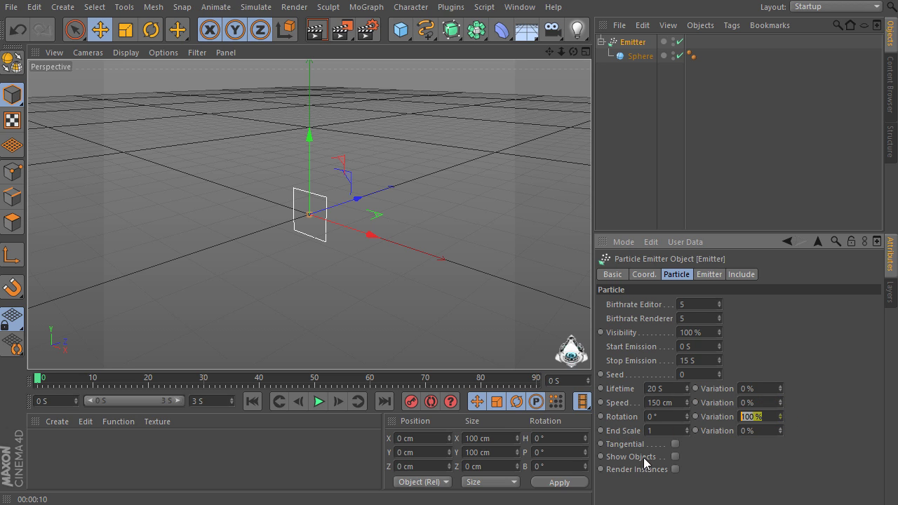
{"action": "left_click", "coordinate": [675, 457]}
Play the animation and examine the emitted spheres from the side of the emitter
{"action": "left_click", "coordinate": [667, 388]}
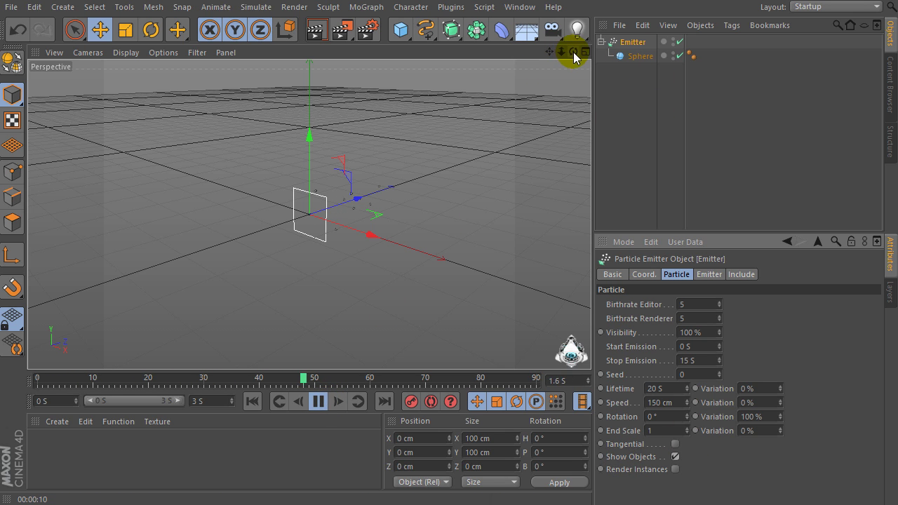
{"action": "left_click_drag", "start_coordinate": [573, 55], "coordinate": [527, 88]}
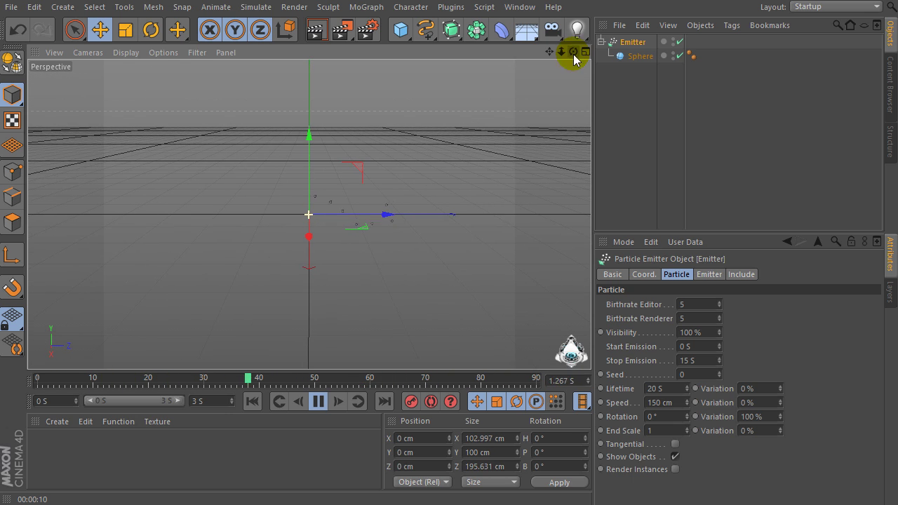
{"action": "left_click_drag", "start_coordinate": [304, 245], "coordinate": [332, 158], "text": "alt"}
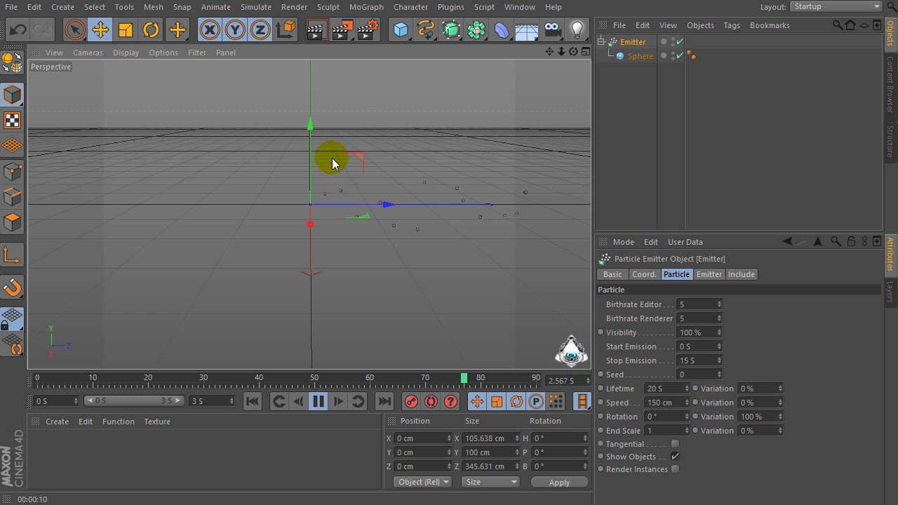
{"action": "left_click_drag", "start_coordinate": [550, 53], "coordinate": [550, 67]}
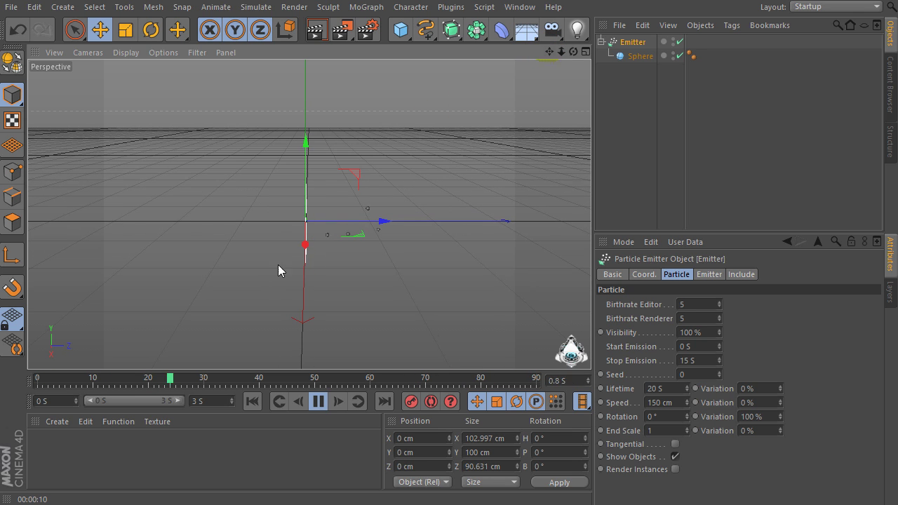
{"action": "left_click", "coordinate": [317, 400]}
Add a Sweep NURBS object to the scene
{"action": "left_click", "coordinate": [636, 66]}
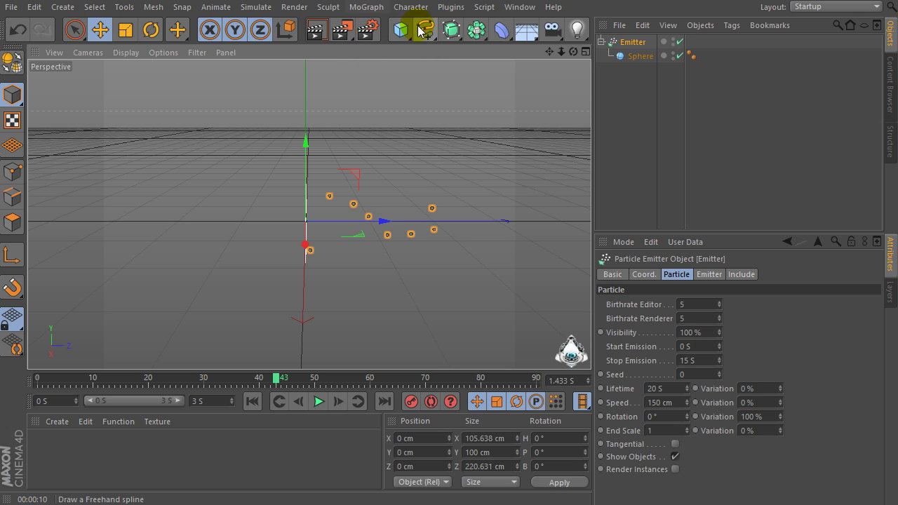
{"action": "left_click", "coordinate": [460, 29]}
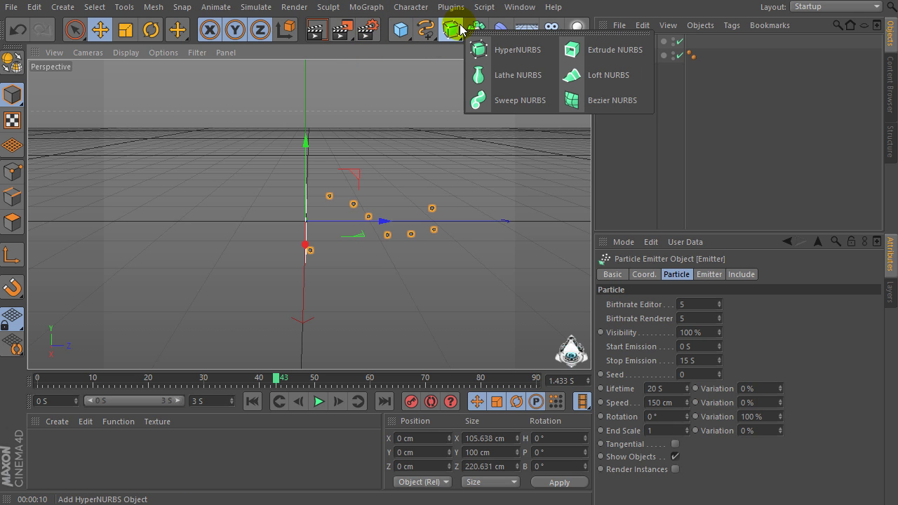
{"action": "left_click", "coordinate": [520, 103]}
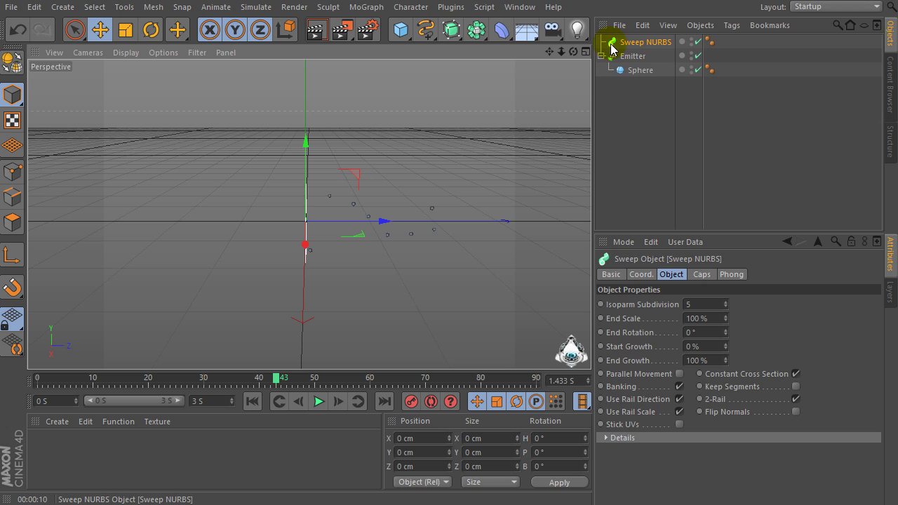
{"action": "left_click", "coordinate": [644, 43]}
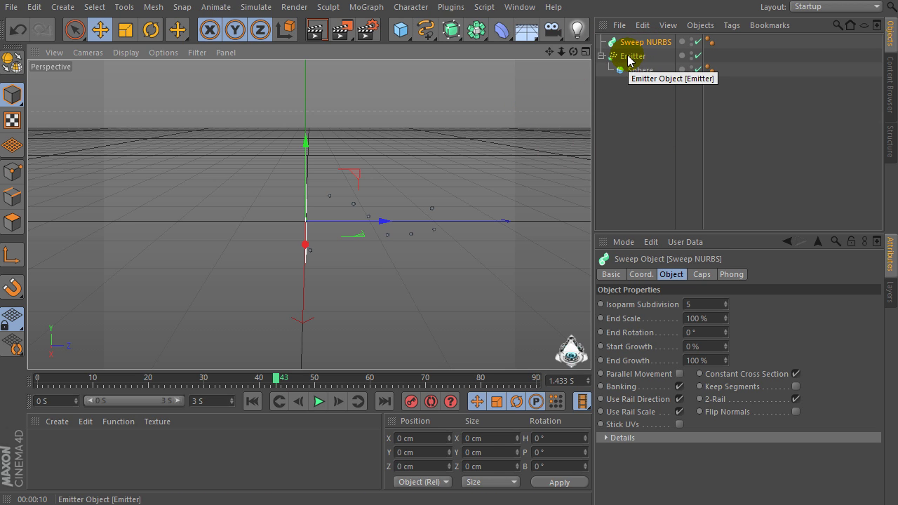
Add a MoGraph Tracer linked to the emitter and place it between the Sweep NURBS and the emitter in the hierarchy
{"action": "left_click", "coordinate": [631, 57]}
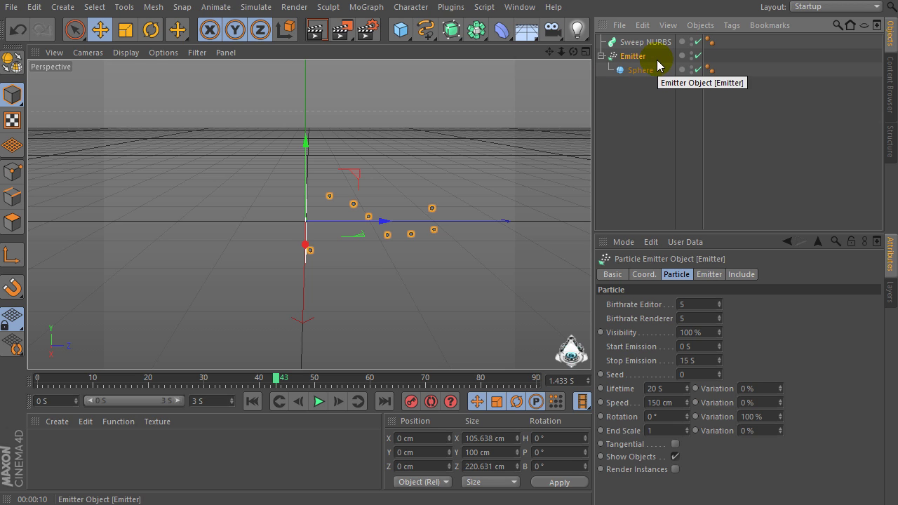
{"action": "left_click", "coordinate": [365, 8]}
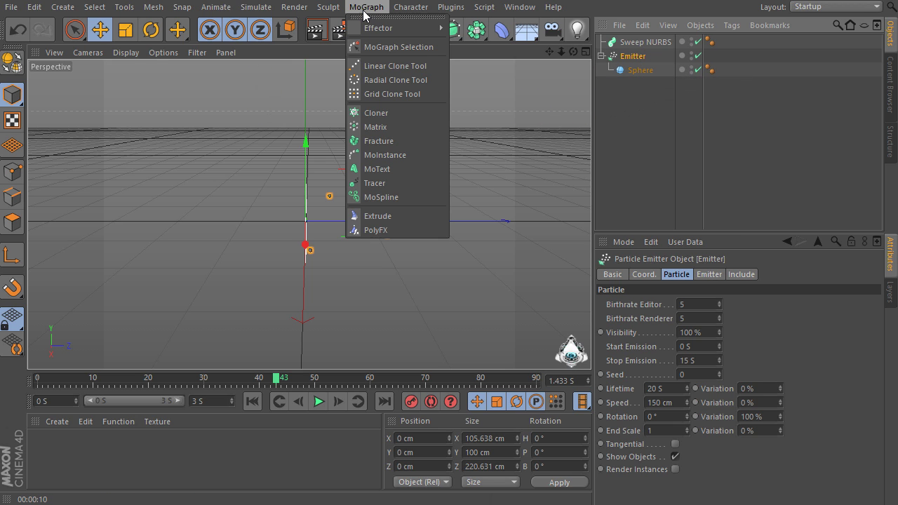
{"action": "left_click", "coordinate": [365, 183]}
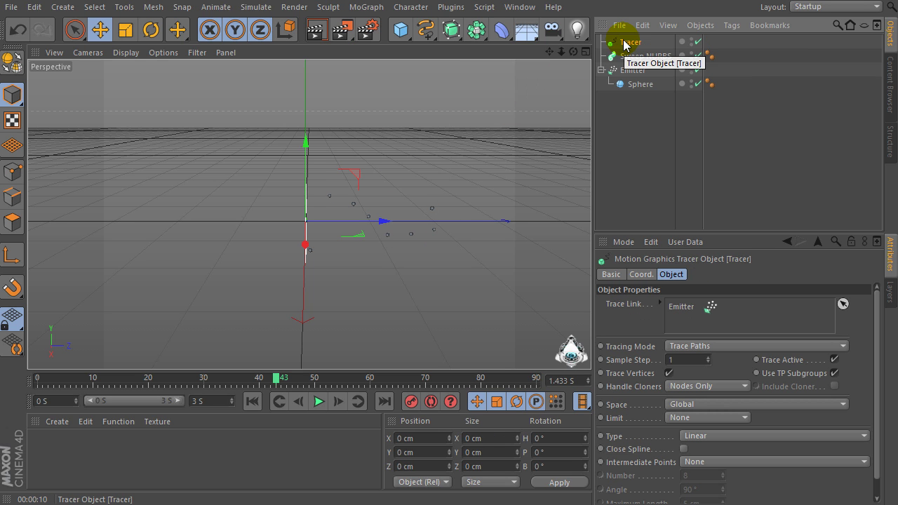
{"action": "left_click_drag", "start_coordinate": [623, 43], "coordinate": [609, 70]}
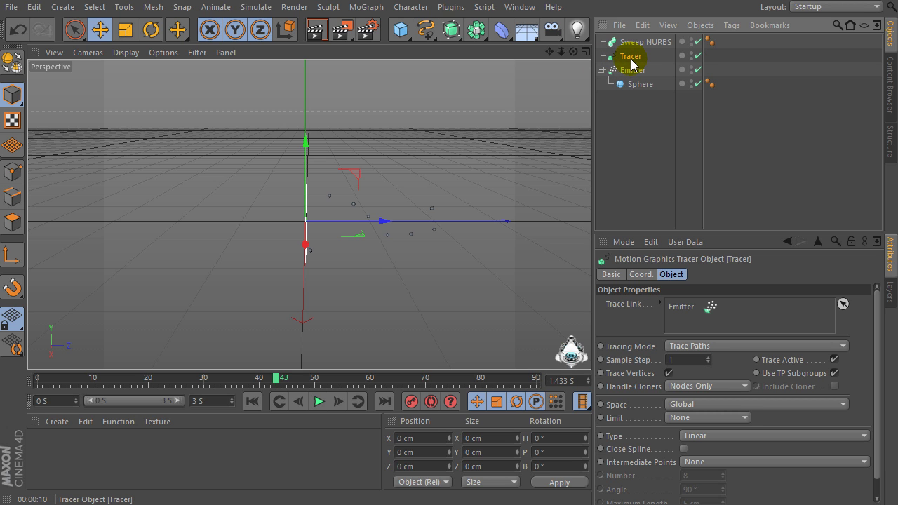
Play the animation to check the traced particle paths and render a preview of the view
{"action": "left_click", "coordinate": [318, 402]}
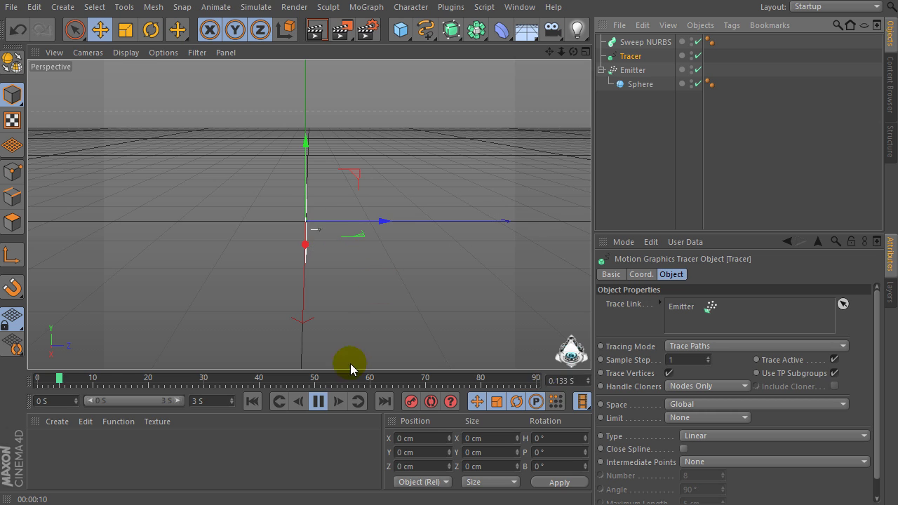
{"action": "left_click", "coordinate": [321, 401]}
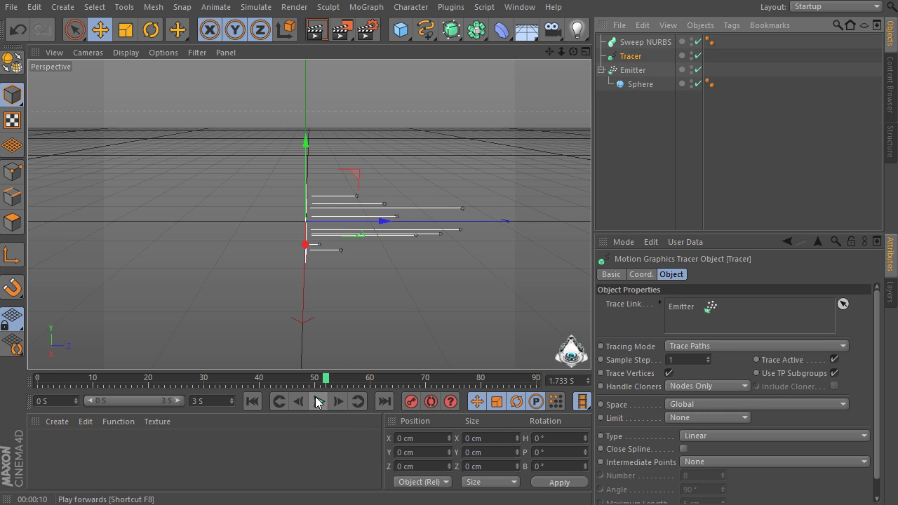
{"action": "left_click", "coordinate": [316, 30]}
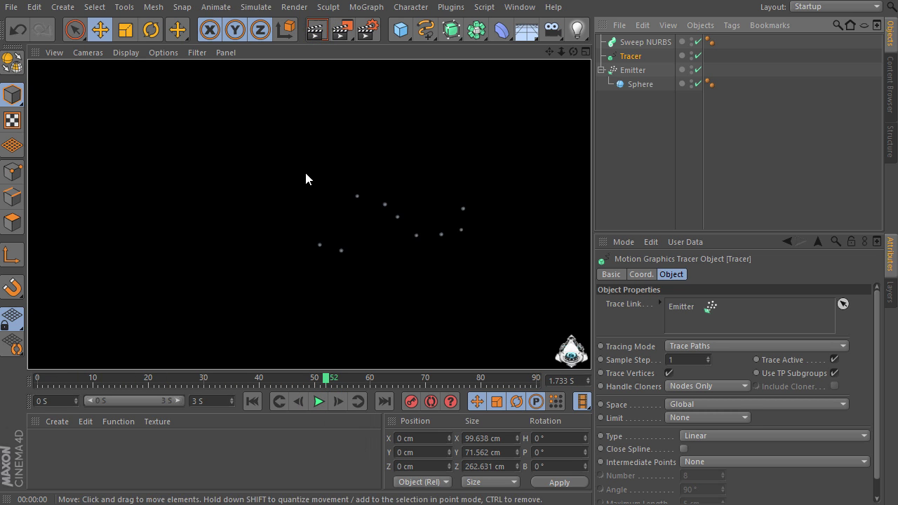
{"action": "left_click", "coordinate": [318, 401]}
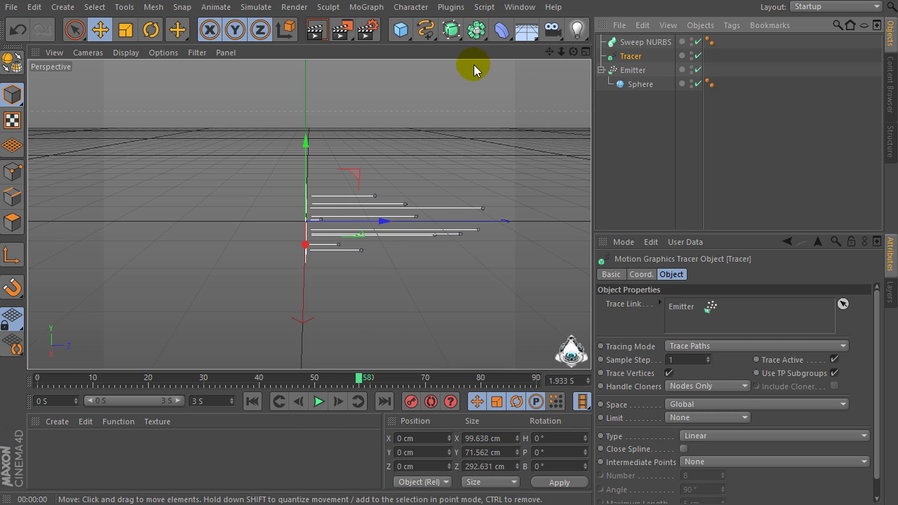
Add a circle spline with a radius of 5 cm
{"action": "left_click", "coordinate": [423, 32]}
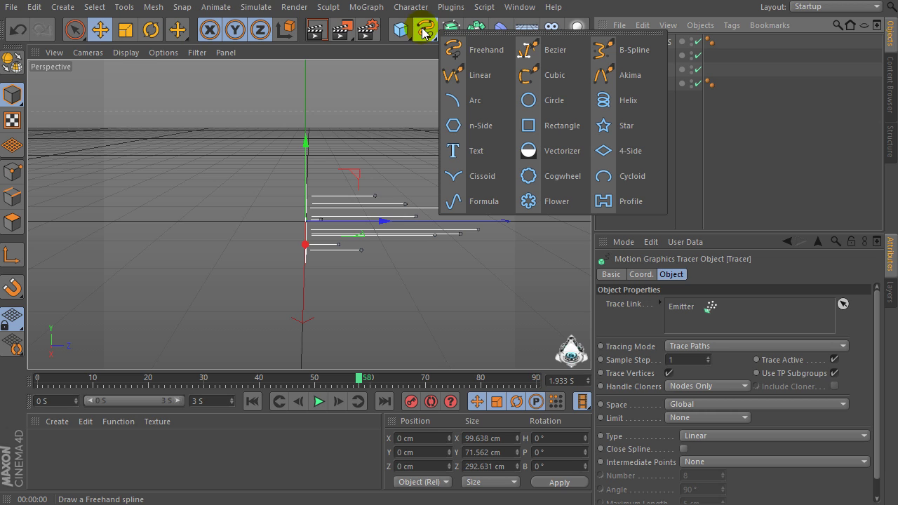
{"action": "left_click", "coordinate": [555, 101]}
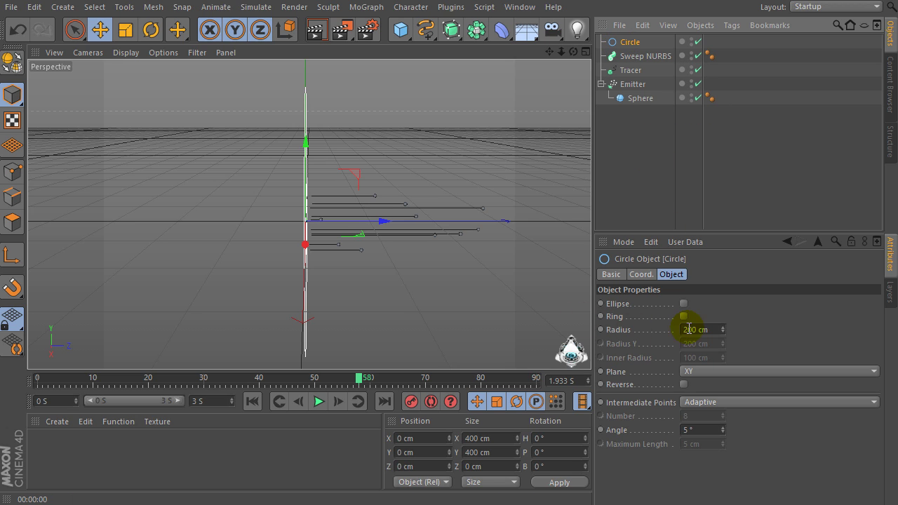
{"action": "left_click", "coordinate": [717, 329]}
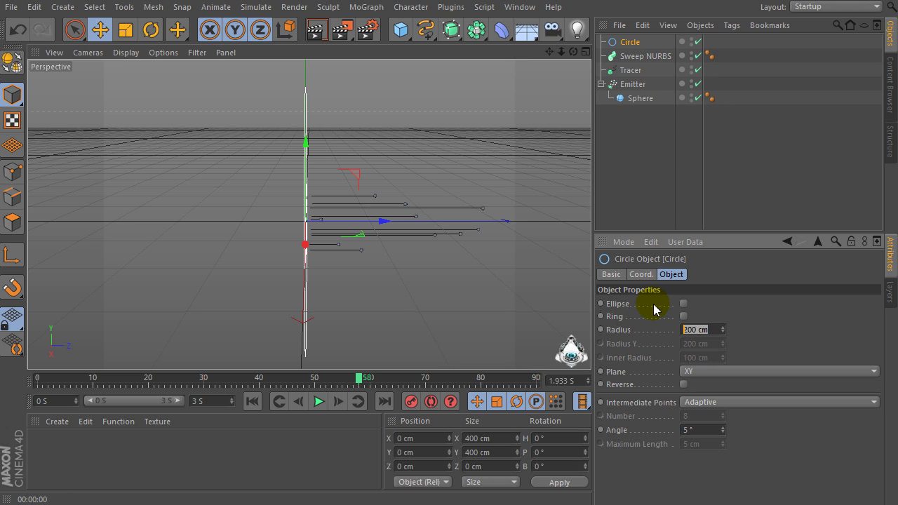
{"action": "type", "text": "5"}
{"action": "key", "text": "Return"}
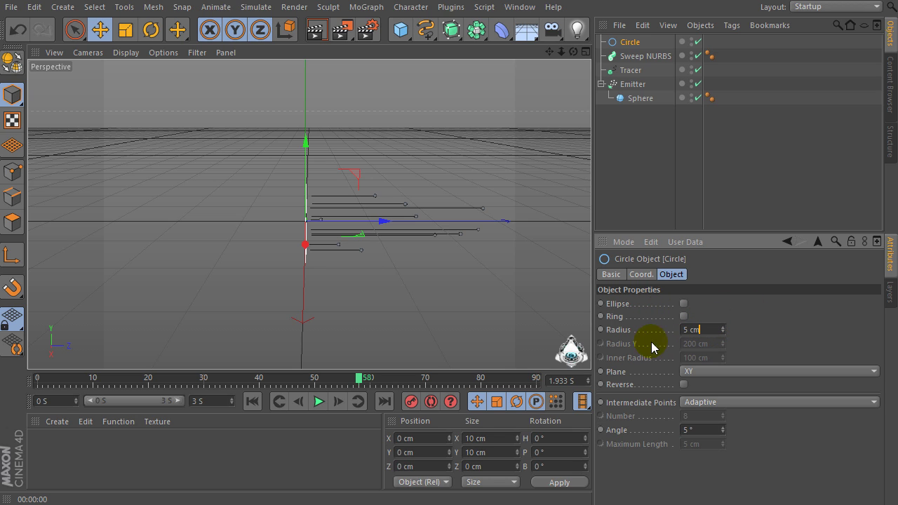
Move the circle directly below the Sweep NURBS in the object hierarchy, above the Tracer
{"action": "left_click", "coordinate": [638, 56]}
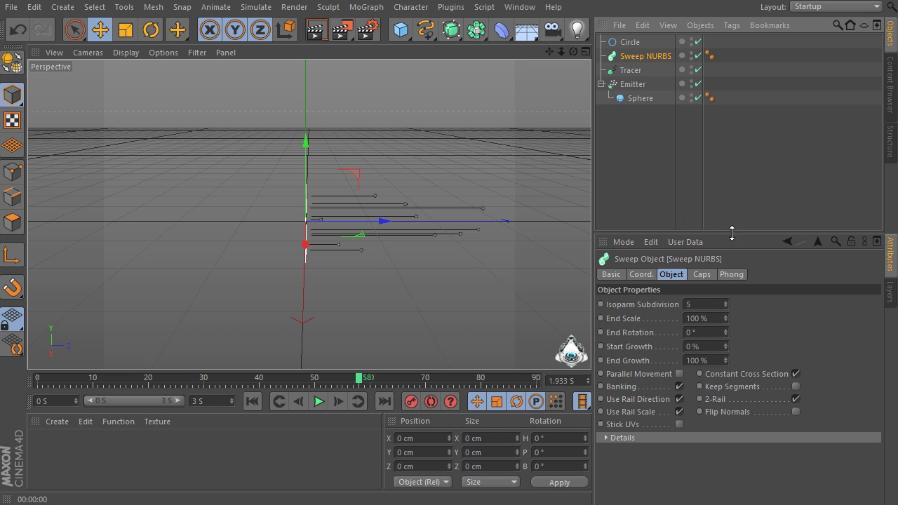
{"action": "left_click", "coordinate": [705, 302]}
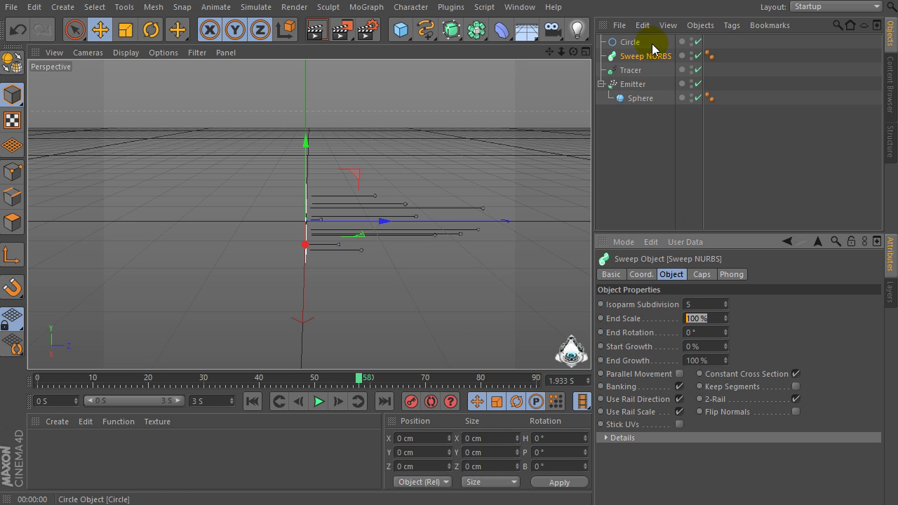
{"action": "left_click_drag", "start_coordinate": [626, 42], "coordinate": [629, 65]}
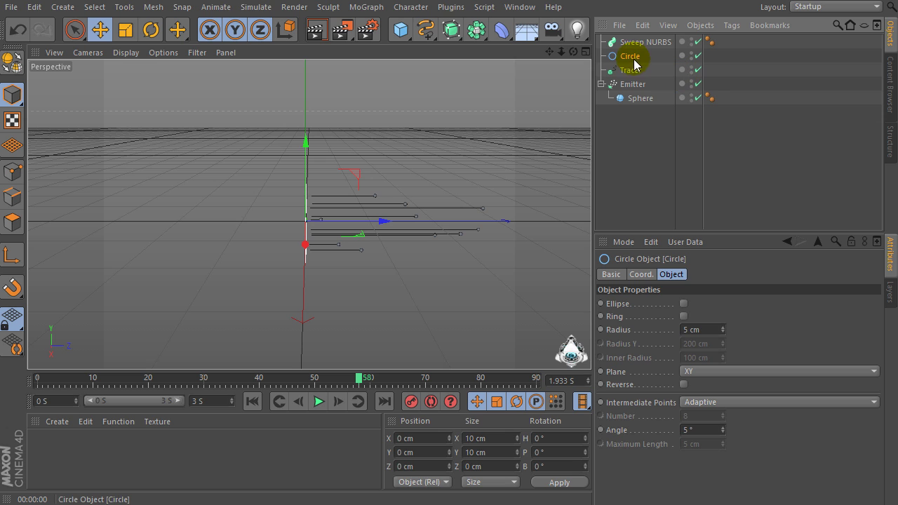
Make the Circle, Tracer and Emitter children of the Sweep NURBS, keeping the circle above the Tracer
{"action": "left_click_drag", "start_coordinate": [762, 167], "coordinate": [609, 53]}
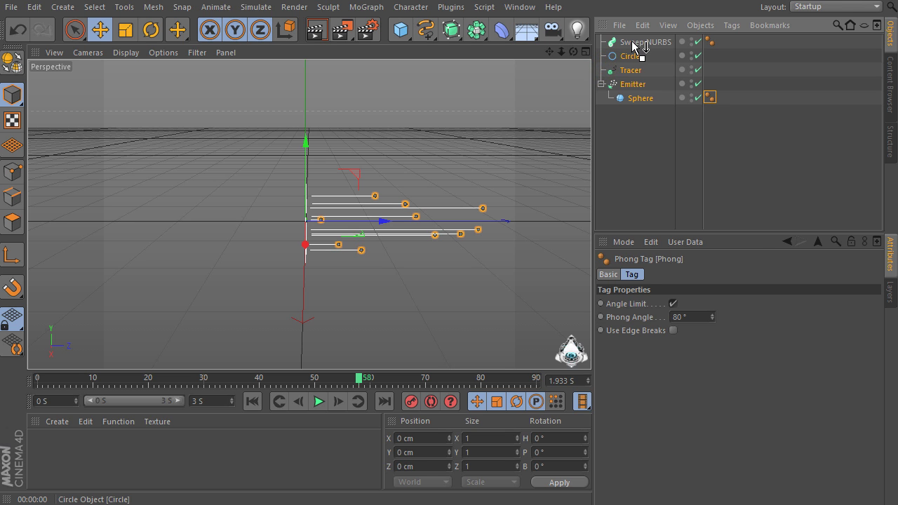
{"action": "mouse_move", "coordinate": [634, 45]}
{"action": "left_mouse_down"}
{"action": "mouse_move", "coordinate": [635, 56]}
{"action": "mouse_move", "coordinate": [642, 44]}
{"action": "left_mouse_up"}
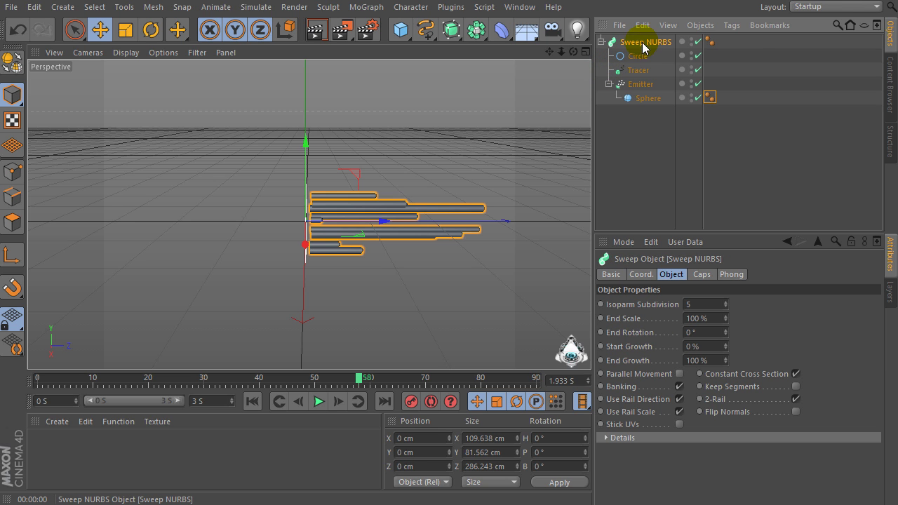
{"action": "left_click", "coordinate": [640, 56]}
{"action": "left_click", "coordinate": [646, 42]}
Play the animation from frame 0 to check the swept trails, and collapse the Emitter's hierarchy
{"action": "left_click", "coordinate": [304, 429]}
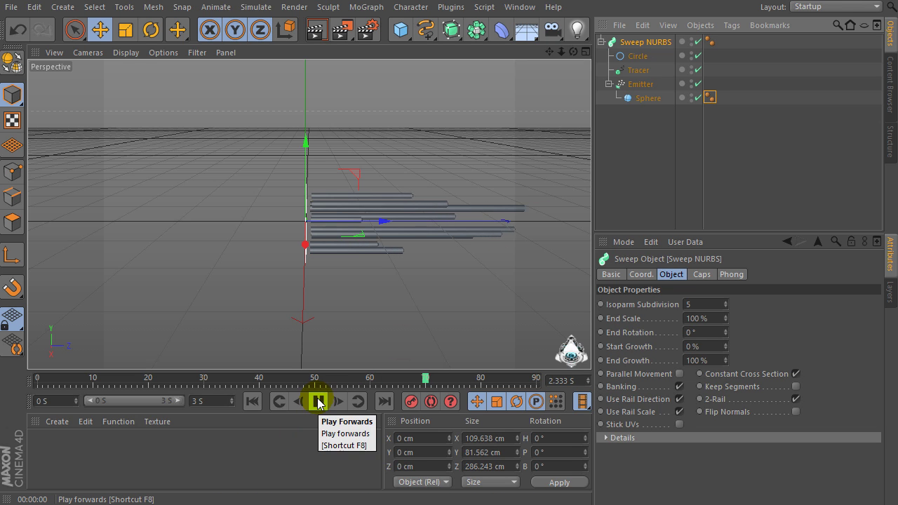
{"action": "left_click_drag", "start_coordinate": [446, 385], "coordinate": [38, 380]}
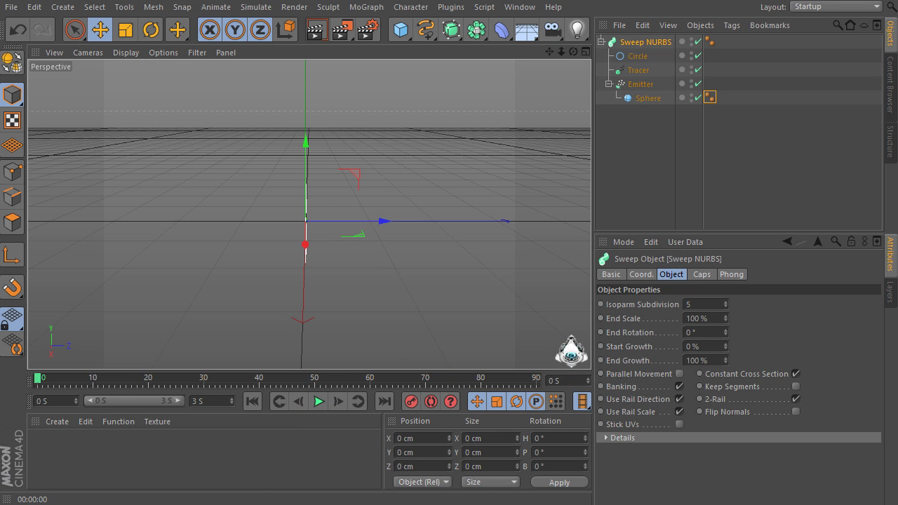
{"action": "left_click", "coordinate": [318, 401]}
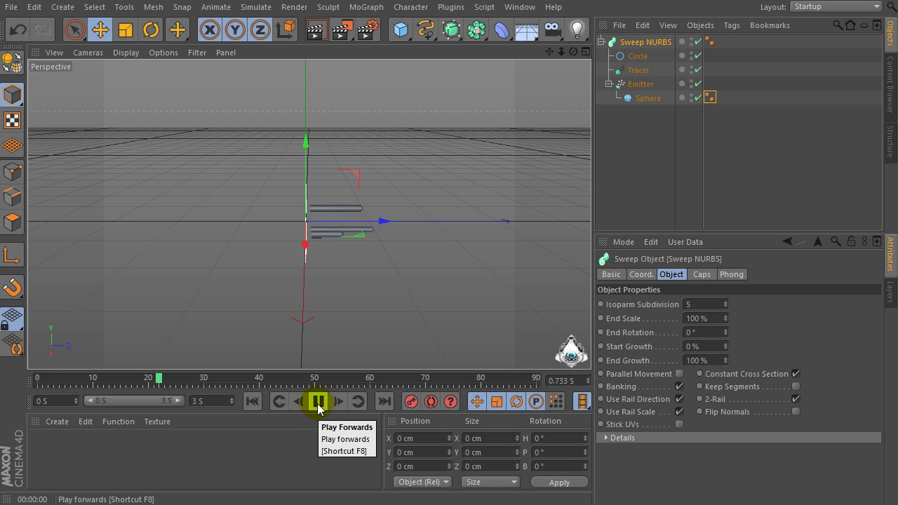
{"action": "left_click", "coordinate": [317, 401]}
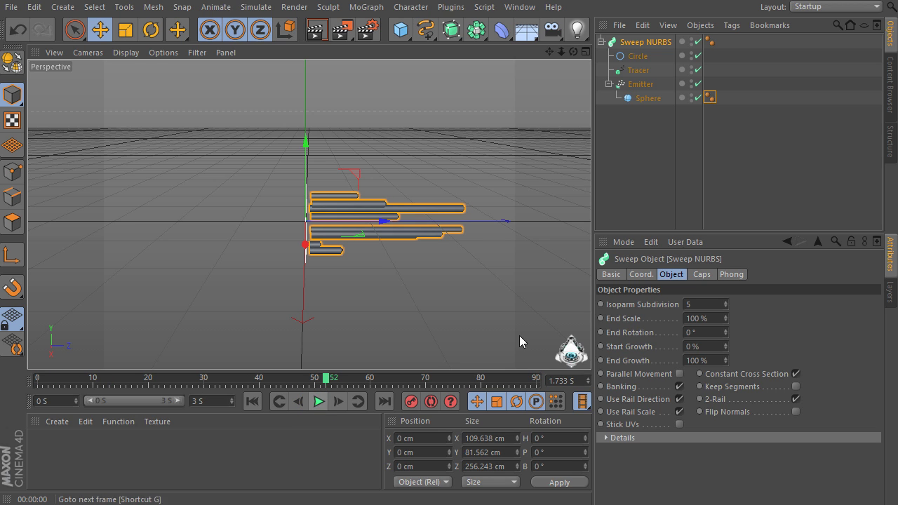
{"action": "left_click", "coordinate": [609, 83]}
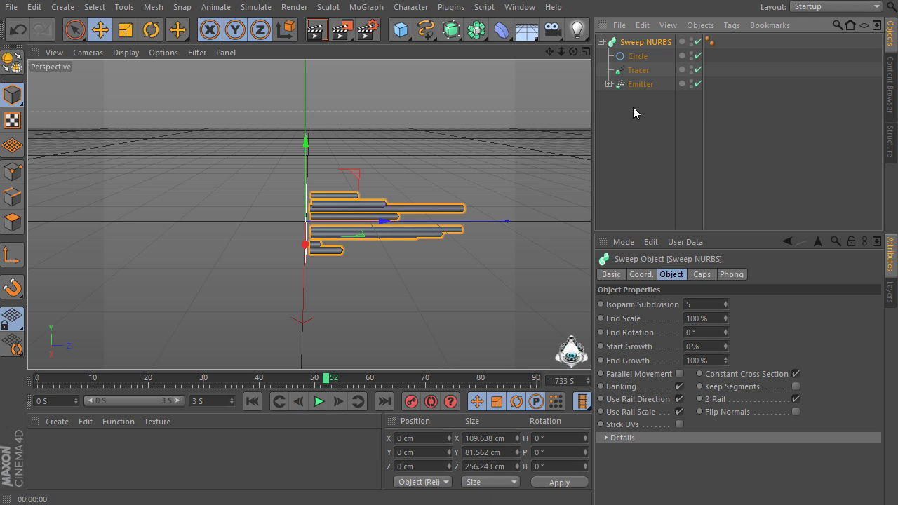
{"action": "left_click", "coordinate": [319, 402]}
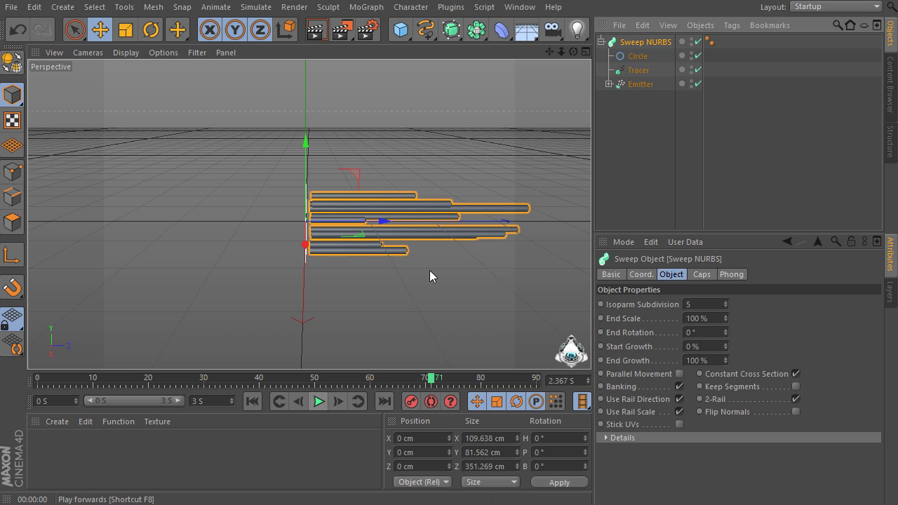
Add a Spherify deformer and place it inside the Sweep NURBS, between the Tracer and the Emitter
{"action": "left_click", "coordinate": [507, 30]}
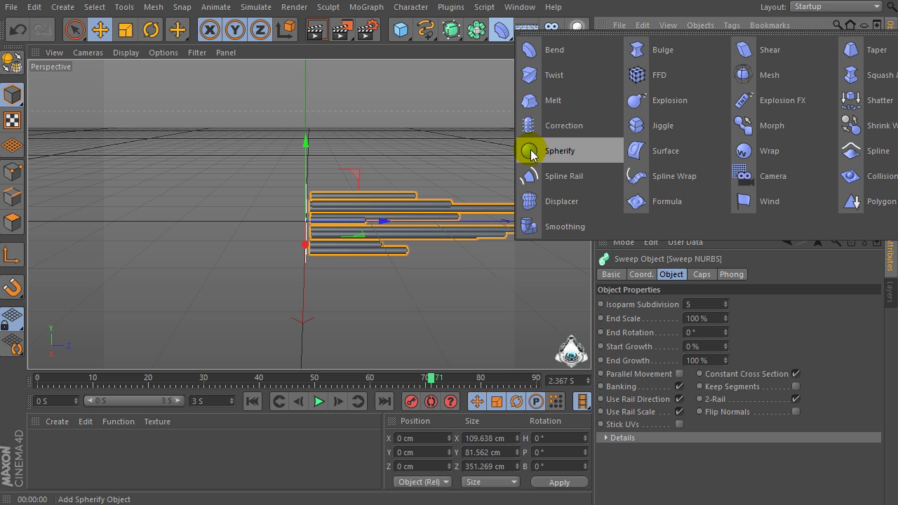
{"action": "left_click", "coordinate": [580, 156]}
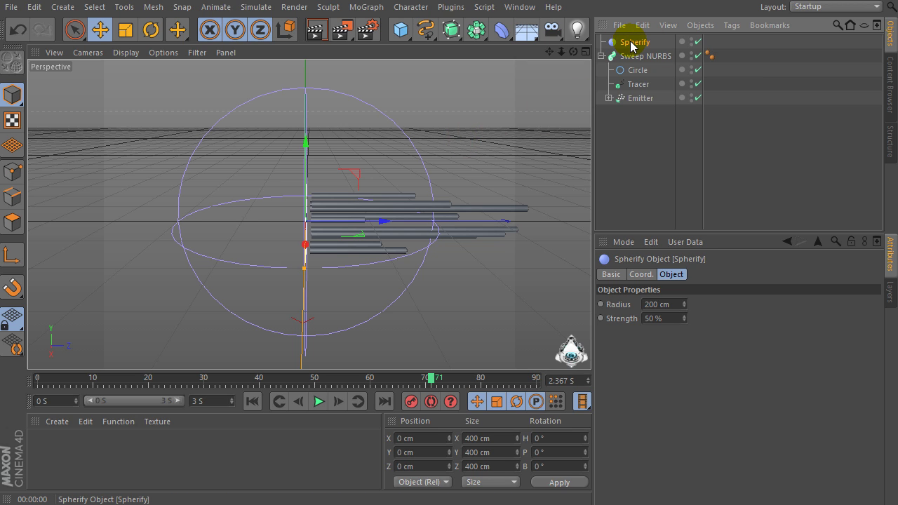
{"action": "left_click_drag", "start_coordinate": [630, 45], "coordinate": [657, 98]}
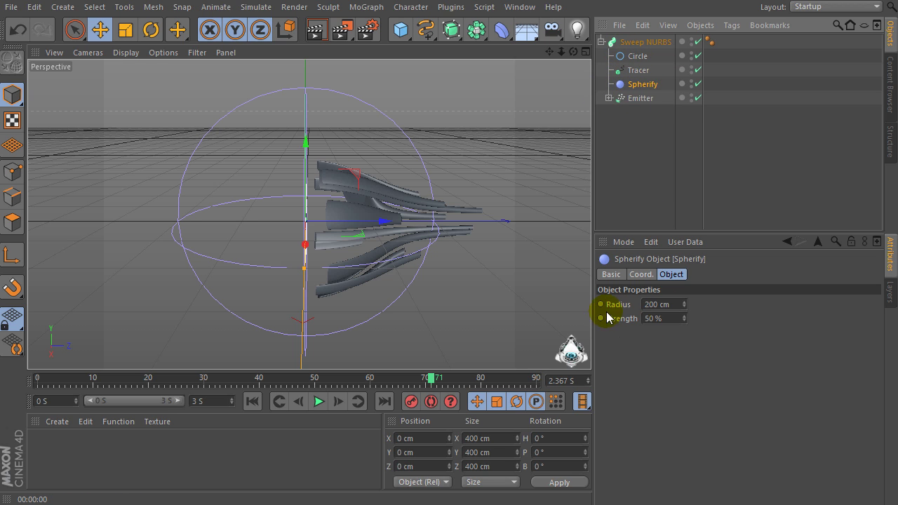
Set the Spherify deformer's radius to 175 cm and its strength to 90 %
{"action": "left_click", "coordinate": [680, 304]}
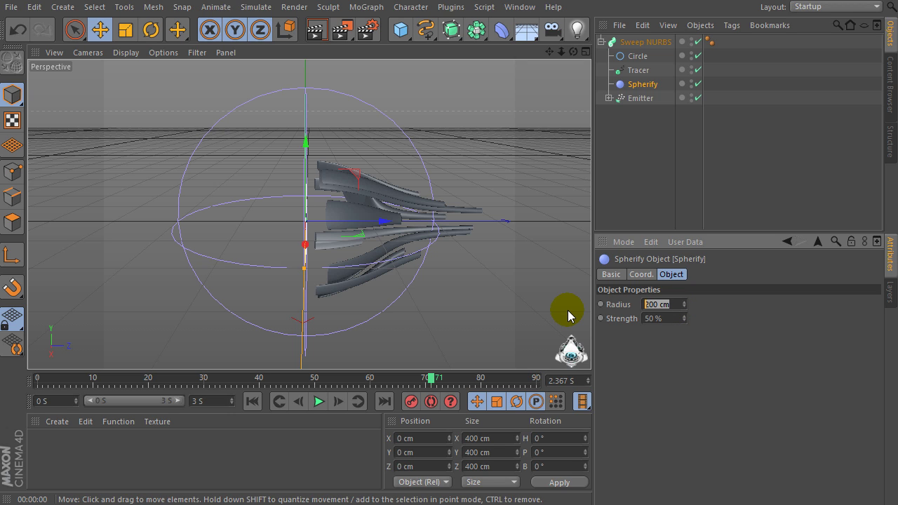
{"action": "type", "text": "175"}
{"action": "key", "text": "Return"}
{"action": "left_click", "coordinate": [683, 316]}
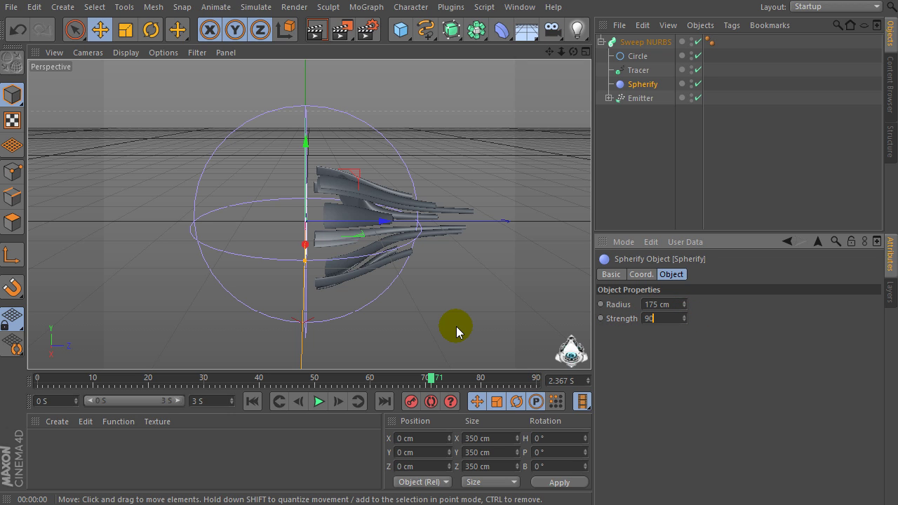
{"action": "key", "text": "Return"}
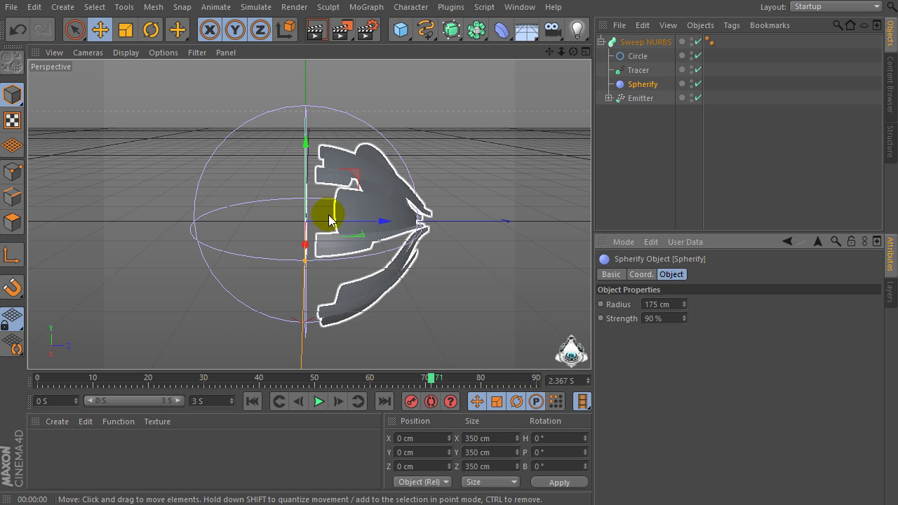
Play the animation to check how the trails wrap around the Spherify sphere
{"action": "left_click", "coordinate": [318, 401]}
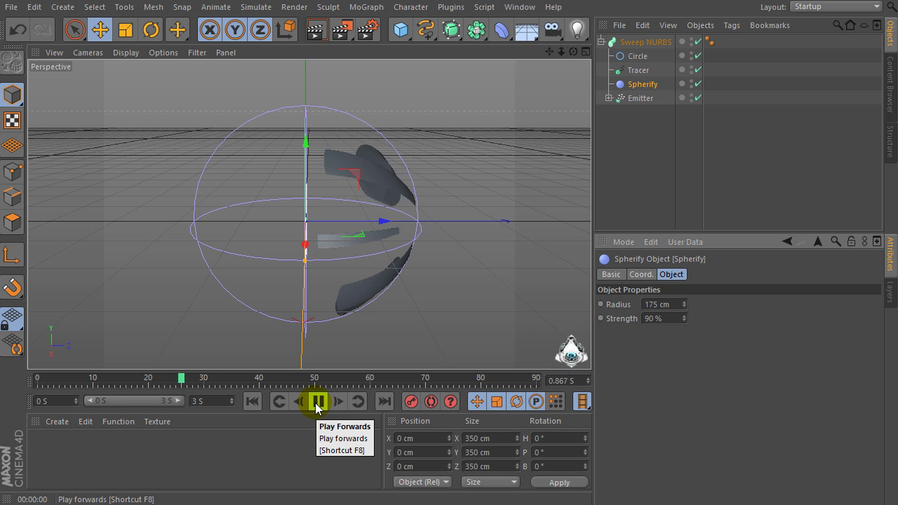
{"action": "left_click", "coordinate": [318, 403]}
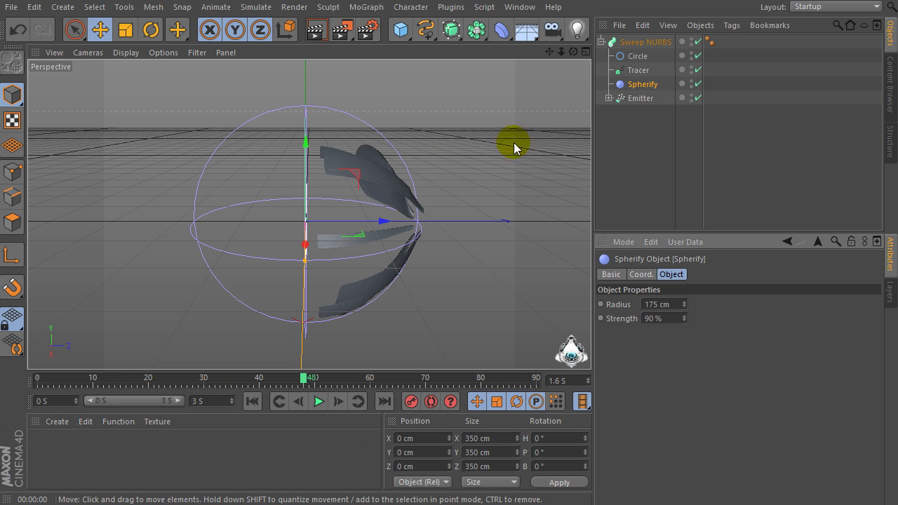
{"action": "left_click", "coordinate": [319, 403]}
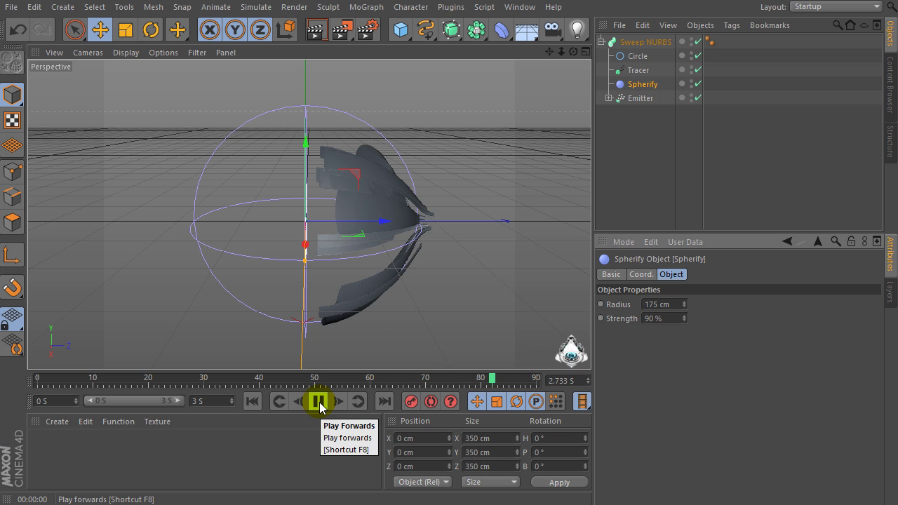
{"action": "left_click", "coordinate": [319, 402]}
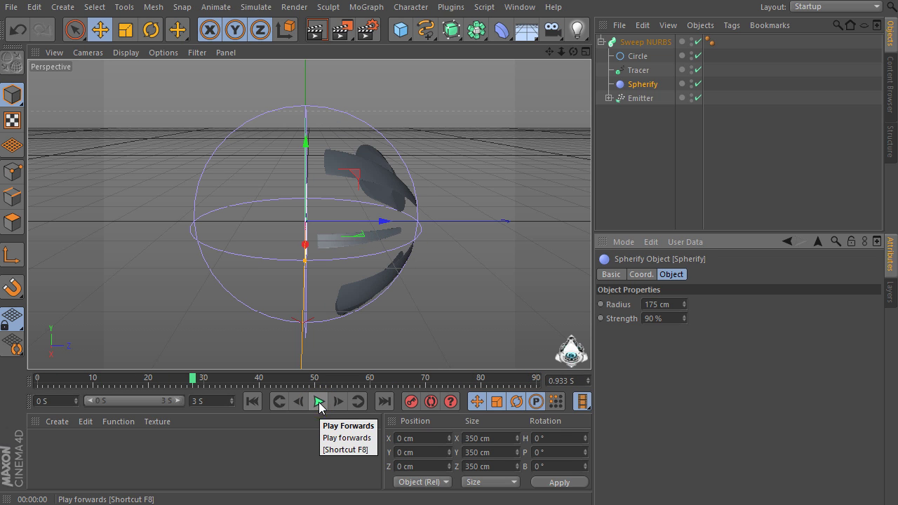
Extend the project's end time to 15 S to match the emitter's Stop Emission, and play the animation from frame 0
{"action": "left_click", "coordinate": [634, 99]}
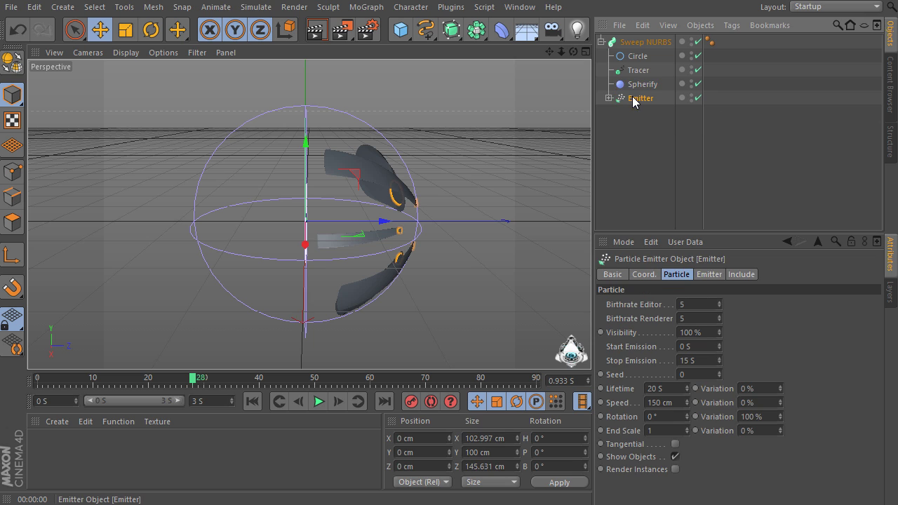
{"action": "double_click", "coordinate": [208, 403]}
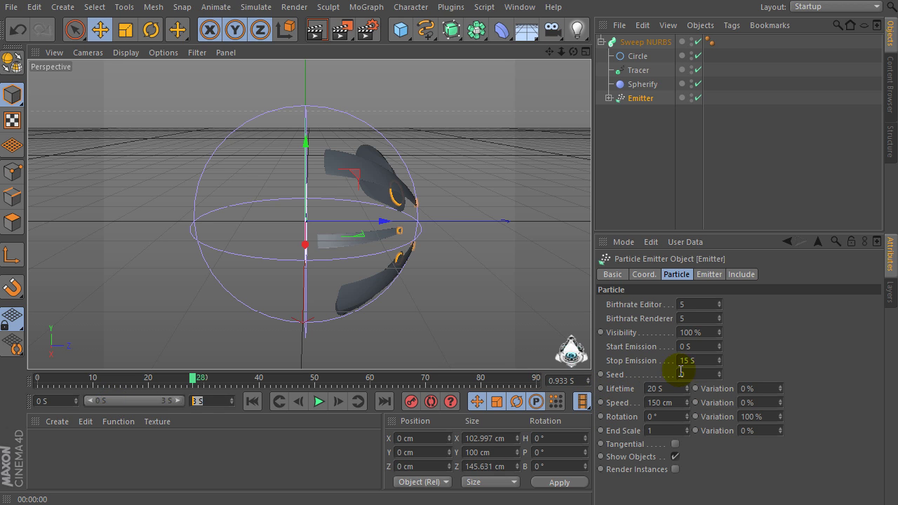
{"action": "left_click", "coordinate": [710, 360]}
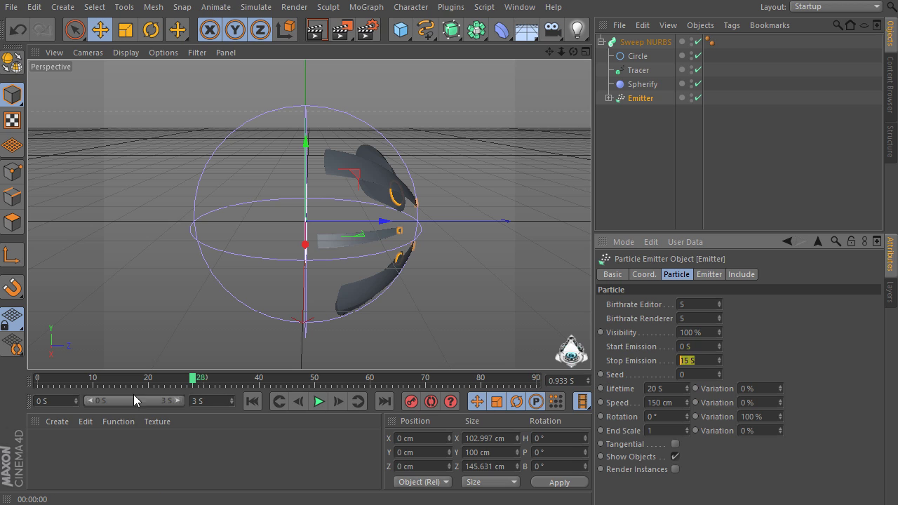
{"action": "left_click", "coordinate": [210, 402]}
{"action": "type", "text": "15"}
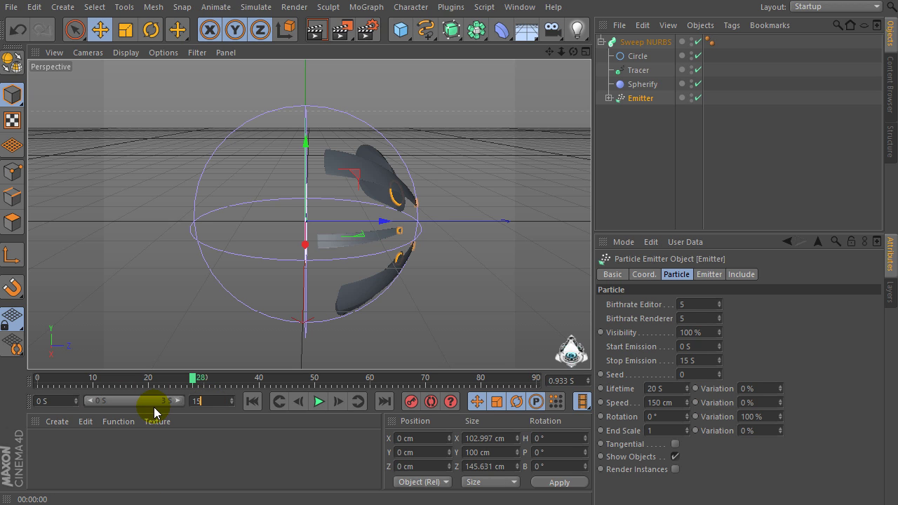
{"action": "key", "text": "Return"}
{"action": "double_click", "coordinate": [114, 402]}
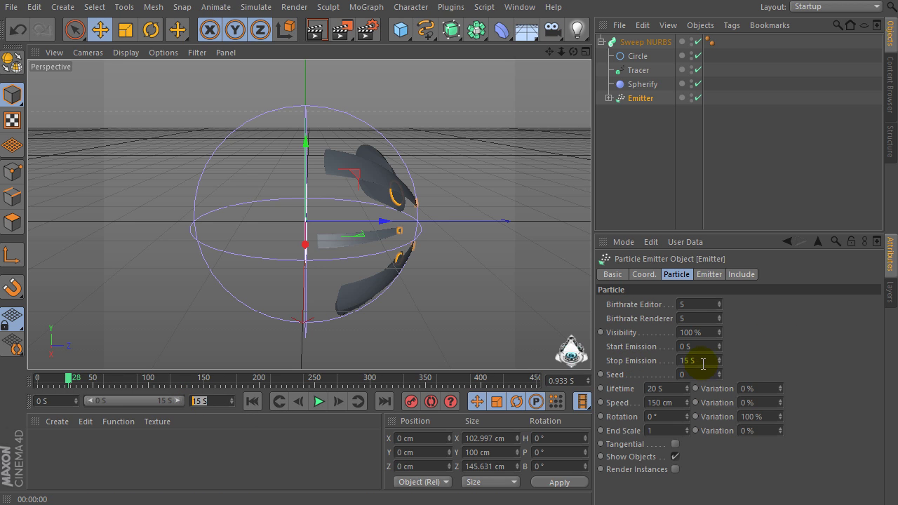
{"action": "left_click", "coordinate": [205, 404]}
{"action": "left_click_drag", "start_coordinate": [70, 385], "coordinate": [37, 386]}
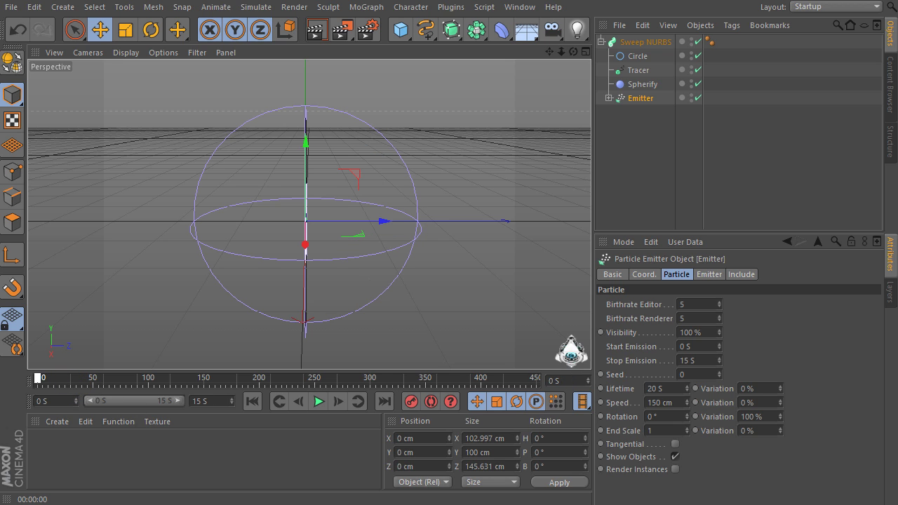
{"action": "left_click", "coordinate": [319, 401]}
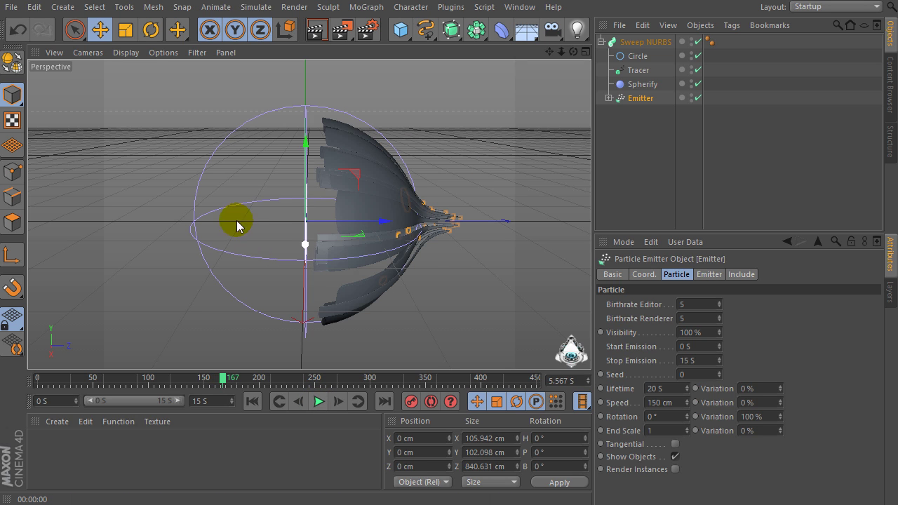
Shape the Sweep NURBS Scale curve under Details to start at 0, reach full scale at 0.5 and drop to 0 at the end
{"action": "left_click", "coordinate": [645, 42]}
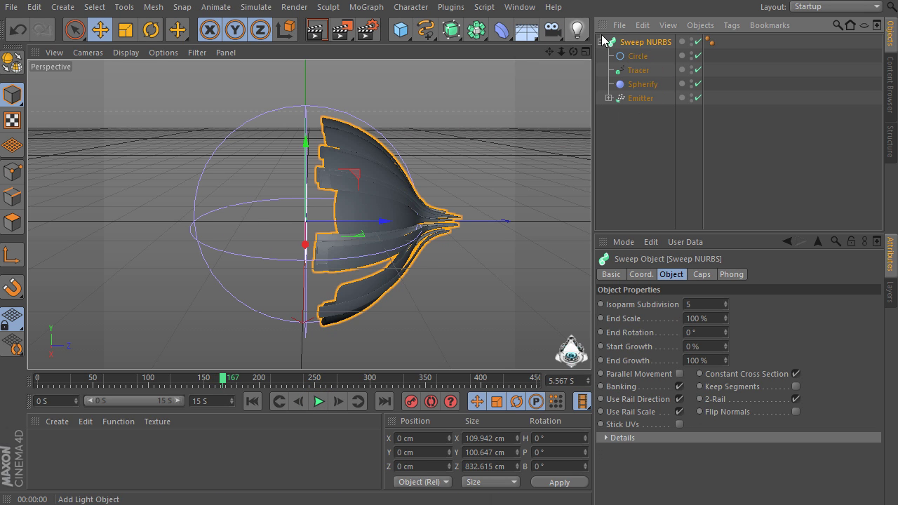
{"action": "left_click", "coordinate": [606, 438]}
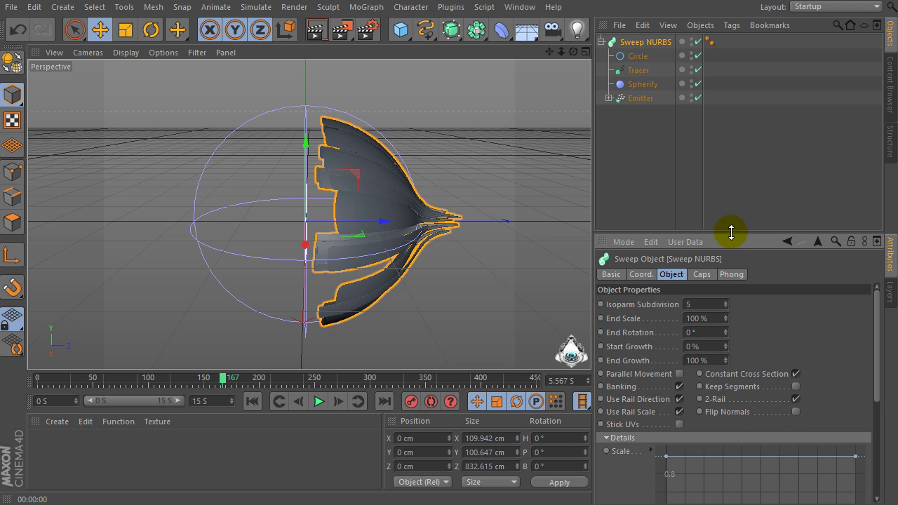
{"action": "left_click_drag", "start_coordinate": [736, 234], "coordinate": [737, 201]}
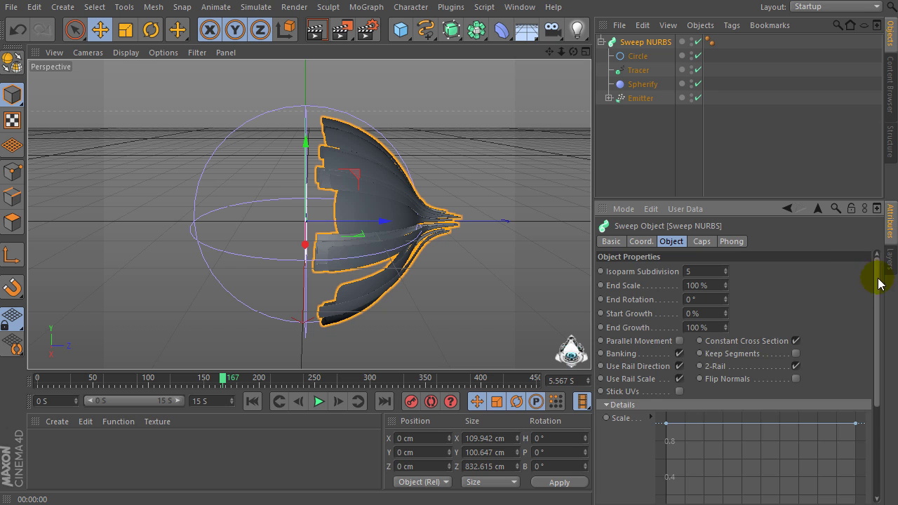
{"action": "left_click_drag", "start_coordinate": [879, 284], "coordinate": [888, 327]}
{"action": "left_click", "coordinate": [682, 363]}
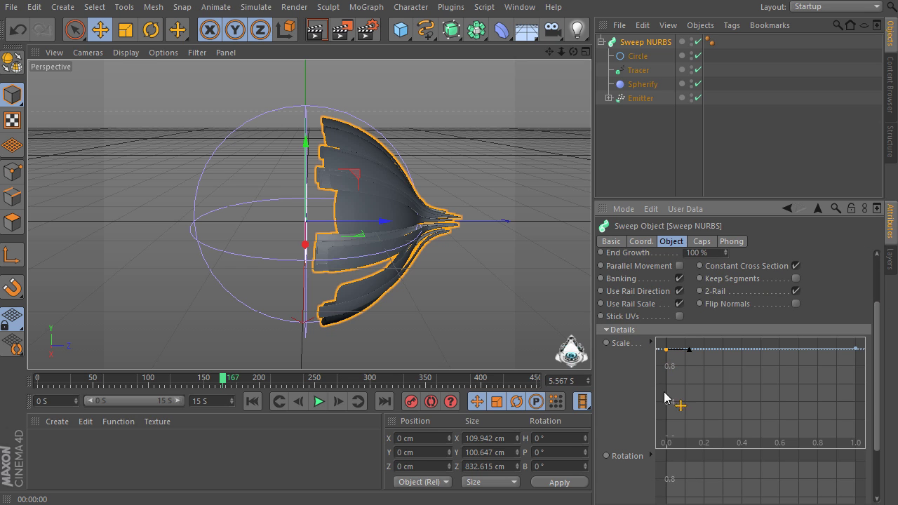
{"action": "left_click_drag", "start_coordinate": [667, 398], "coordinate": [665, 443]}
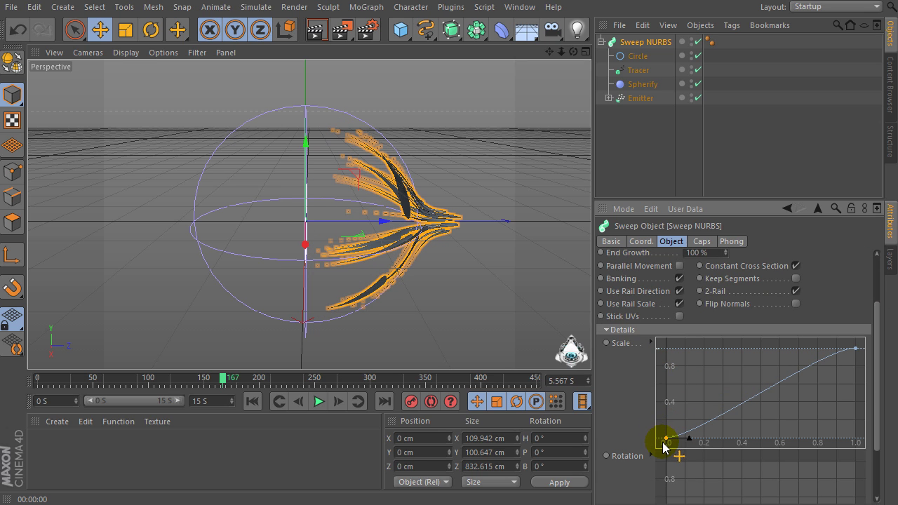
{"action": "left_click", "coordinate": [761, 350], "text": "ctrl"}
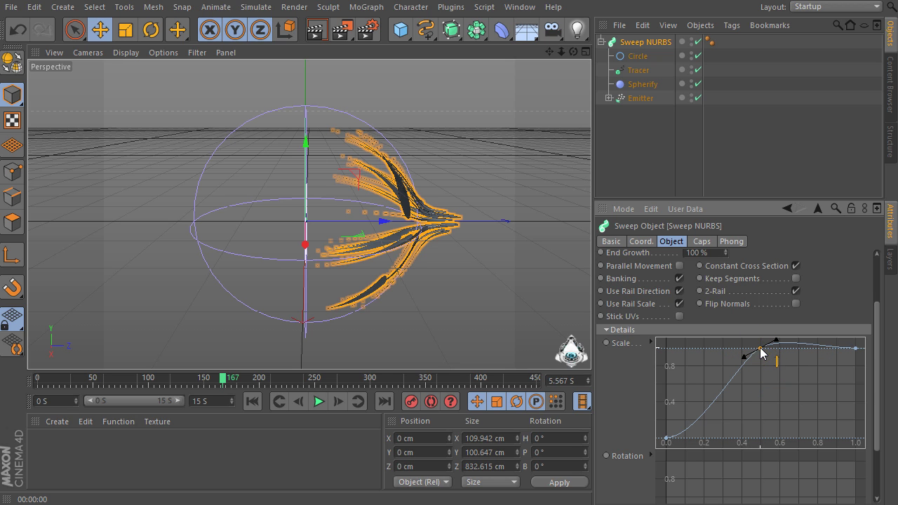
{"action": "left_click_drag", "start_coordinate": [859, 350], "coordinate": [864, 441]}
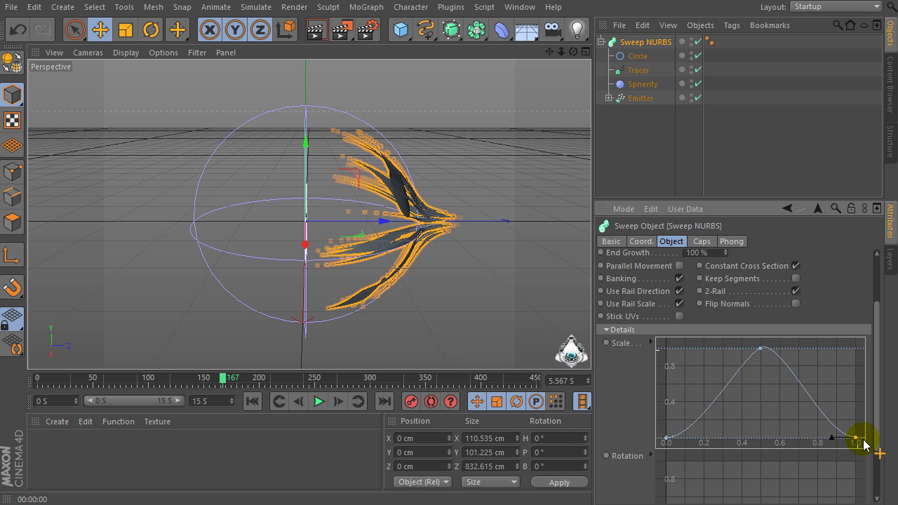
Level and lengthen the tangents of the Scale curve's middle point to form a wide, rounded, symmetrical peak
{"action": "left_click", "coordinate": [762, 352]}
{"action": "left_click", "coordinate": [779, 343]}
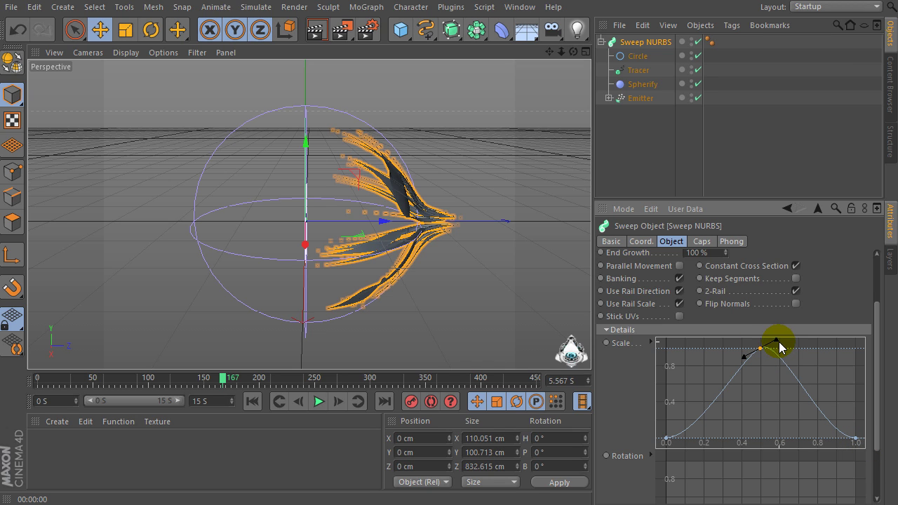
{"action": "left_click_drag", "start_coordinate": [779, 344], "coordinate": [814, 356]}
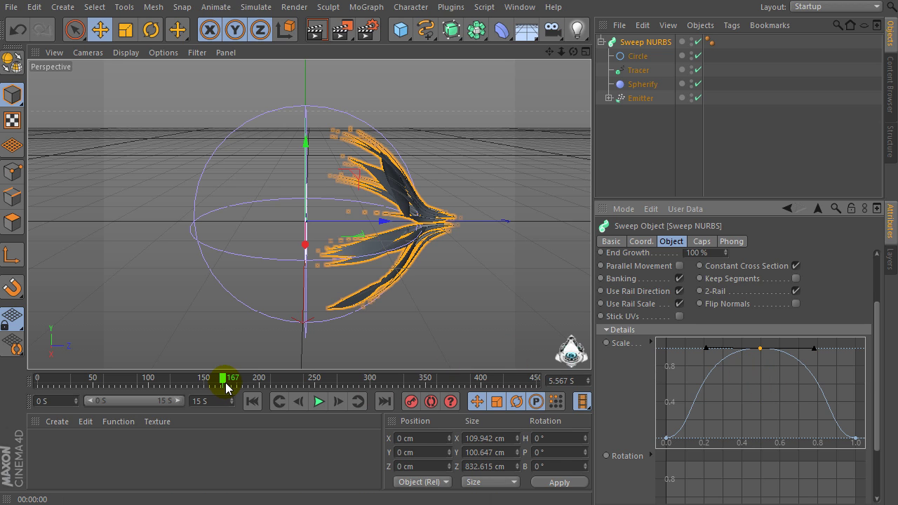
Replay the animation from frame 0, lowering the Scale curve's middle point to about 0.9 and tilting its end point's tangent slightly upward
{"action": "left_click_drag", "start_coordinate": [226, 385], "coordinate": [39, 385]}
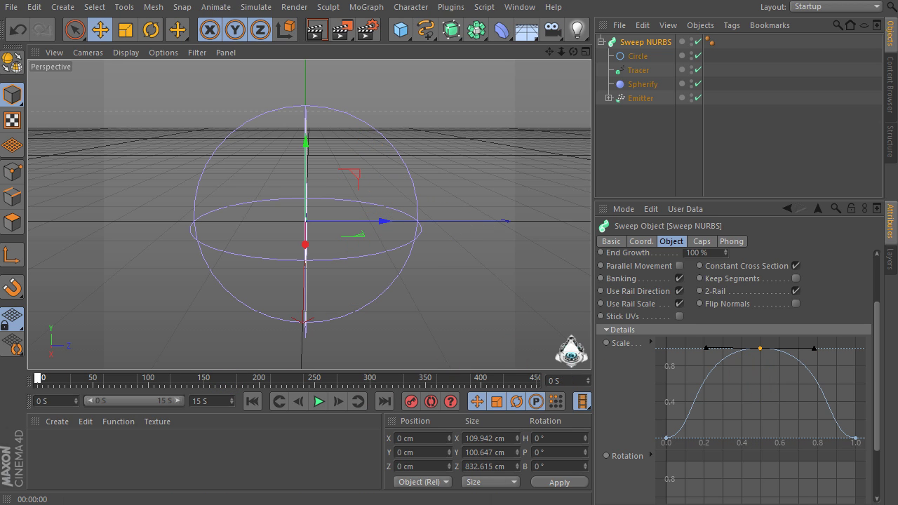
{"action": "left_click", "coordinate": [321, 403]}
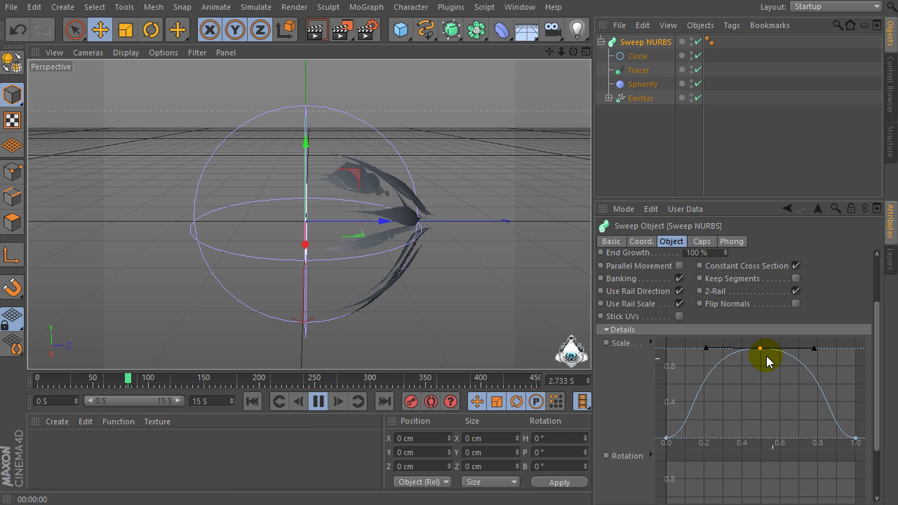
{"action": "left_click_drag", "start_coordinate": [762, 351], "coordinate": [762, 362]}
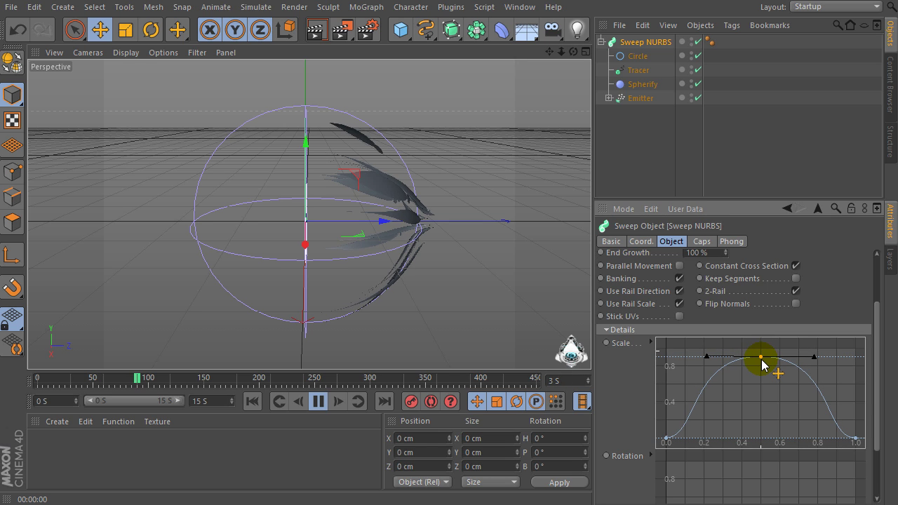
{"action": "left_click", "coordinate": [856, 439]}
{"action": "mouse_move", "coordinate": [832, 438]}
{"action": "left_mouse_down"}
{"action": "mouse_move", "coordinate": [849, 441]}
{"action": "mouse_move", "coordinate": [833, 433]}
{"action": "left_mouse_up"}
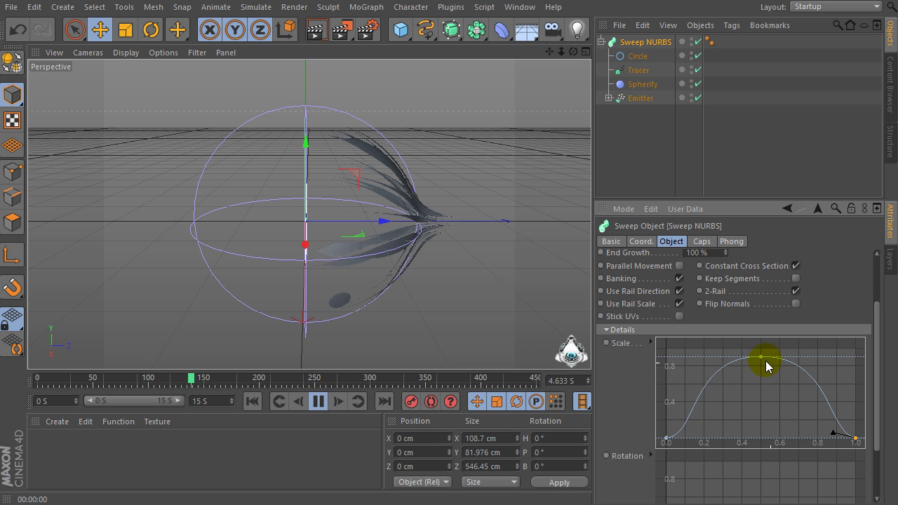
Raise the first and last points of the Scale curve to about 0.2 and inspect the blunter trail ends
{"action": "left_click", "coordinate": [666, 439]}
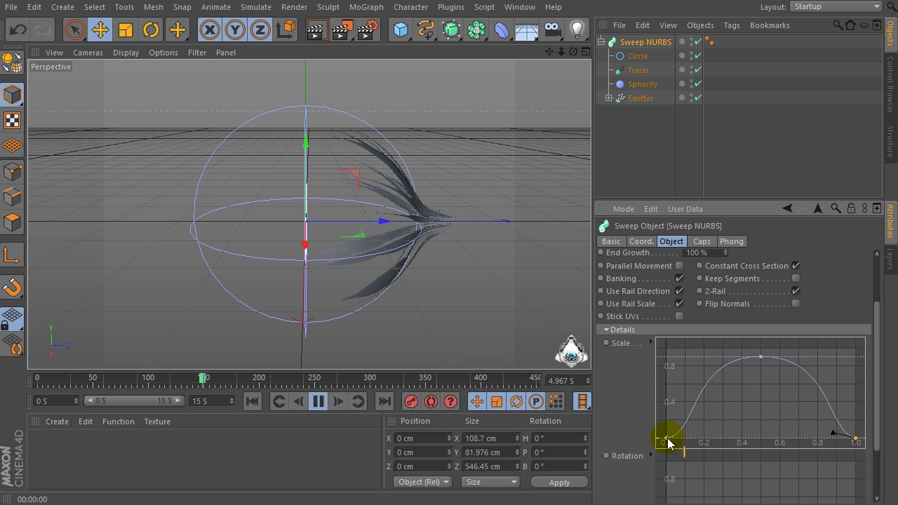
{"action": "left_click", "coordinate": [856, 439]}
{"action": "left_click_drag", "start_coordinate": [857, 440], "coordinate": [857, 417]}
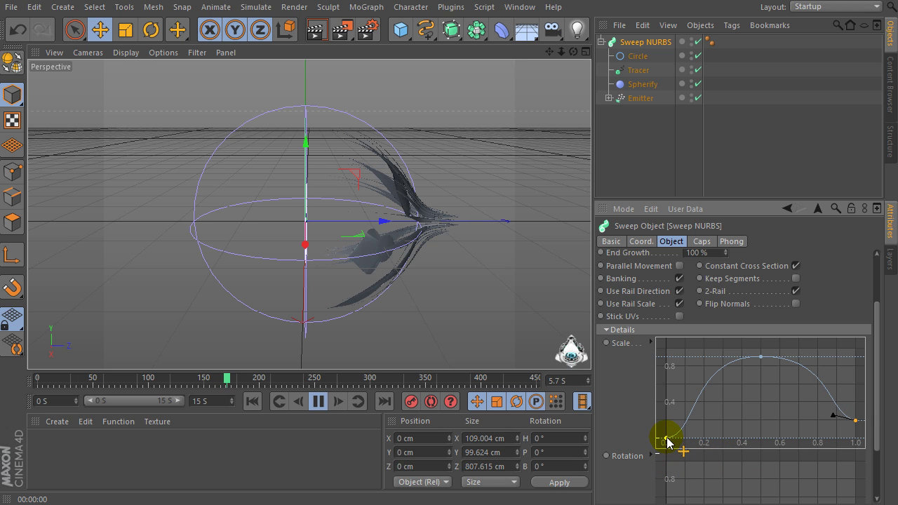
{"action": "left_click_drag", "start_coordinate": [667, 443], "coordinate": [669, 424]}
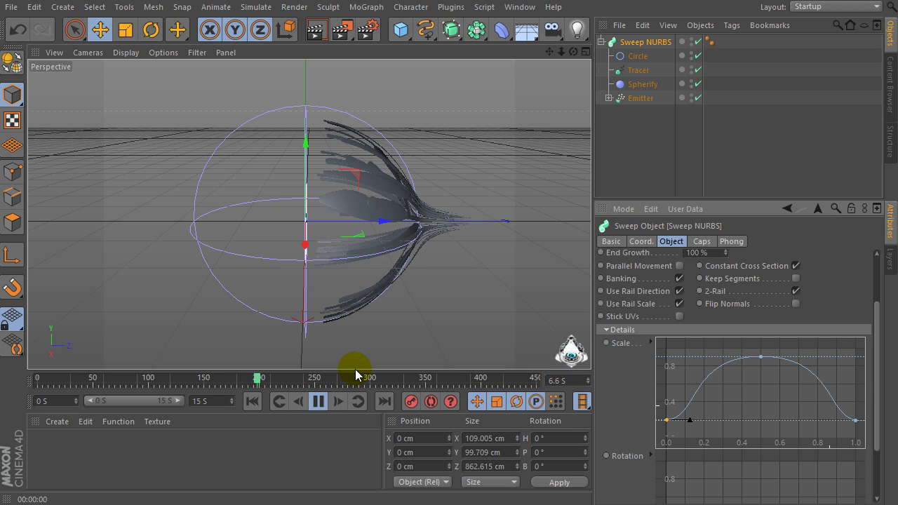
{"action": "left_click", "coordinate": [318, 401]}
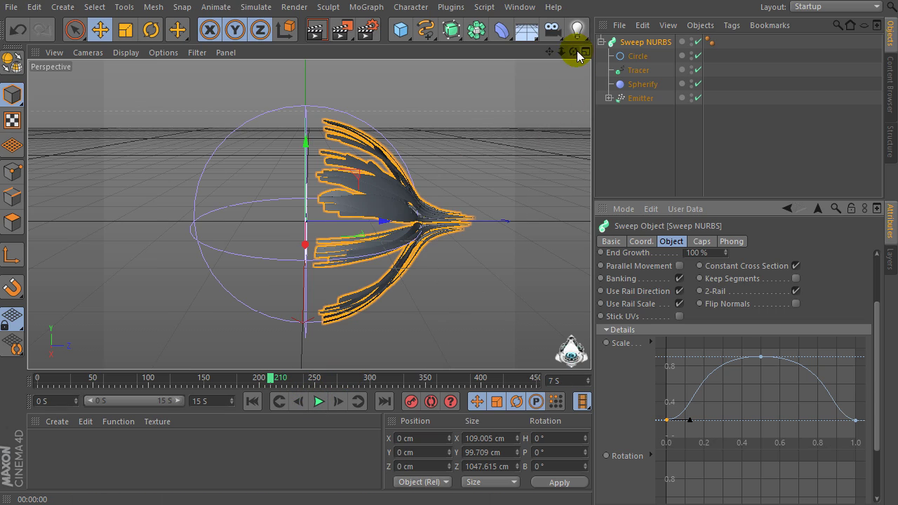
{"action": "left_click_drag", "start_coordinate": [578, 55], "coordinate": [309, 214]}
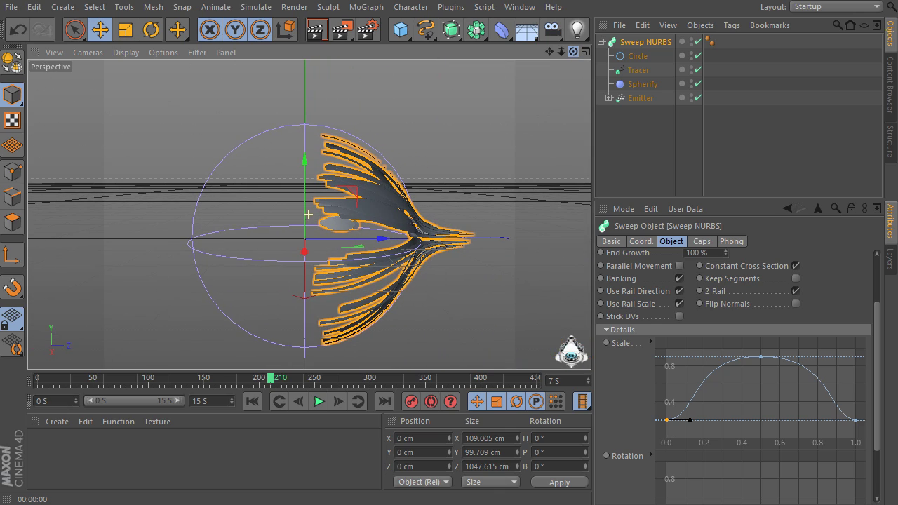
Return the animation to frame 0 and duplicate the Sweep NURBS together with all its child objects
{"action": "left_click", "coordinate": [39, 379]}
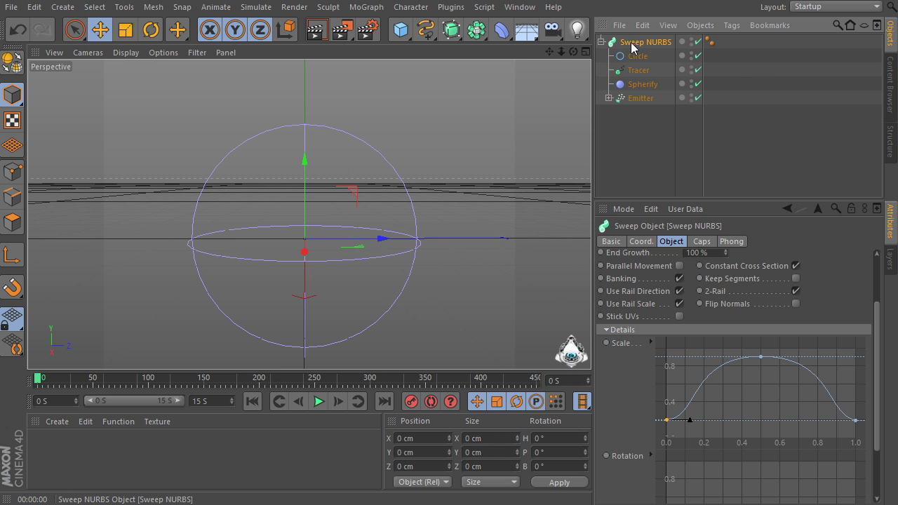
{"action": "left_click_drag", "start_coordinate": [623, 99], "coordinate": [609, 45]}
{"action": "left_click", "coordinate": [602, 42]}
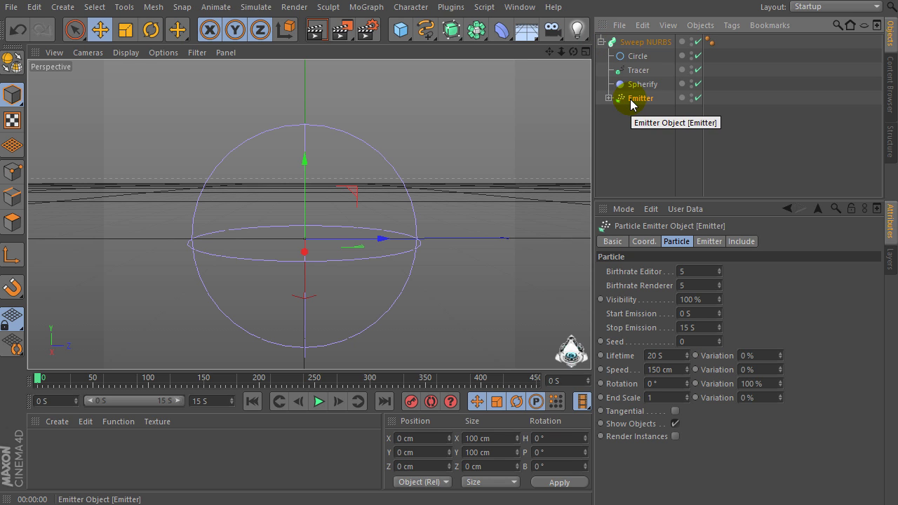
{"action": "left_click", "coordinate": [640, 42]}
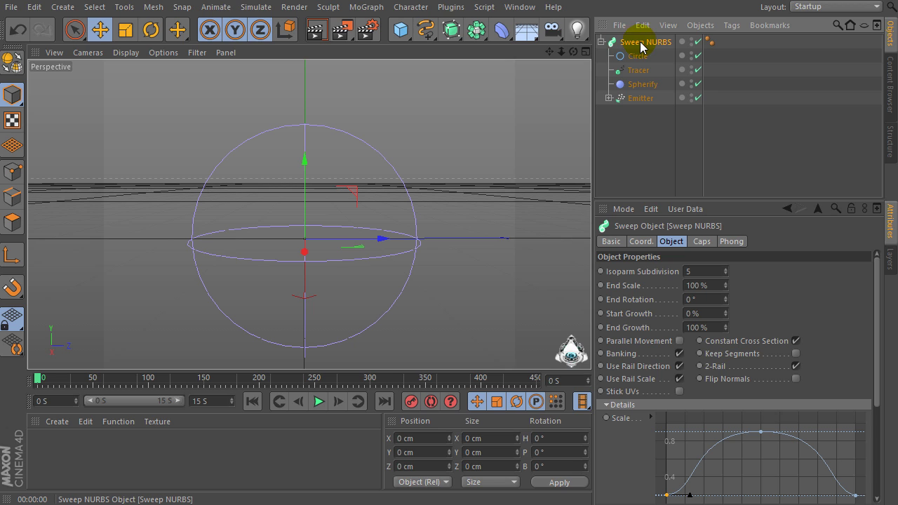
{"action": "key", "text": "ctrl+c"}
{"action": "key", "text": "ctrl+v"}
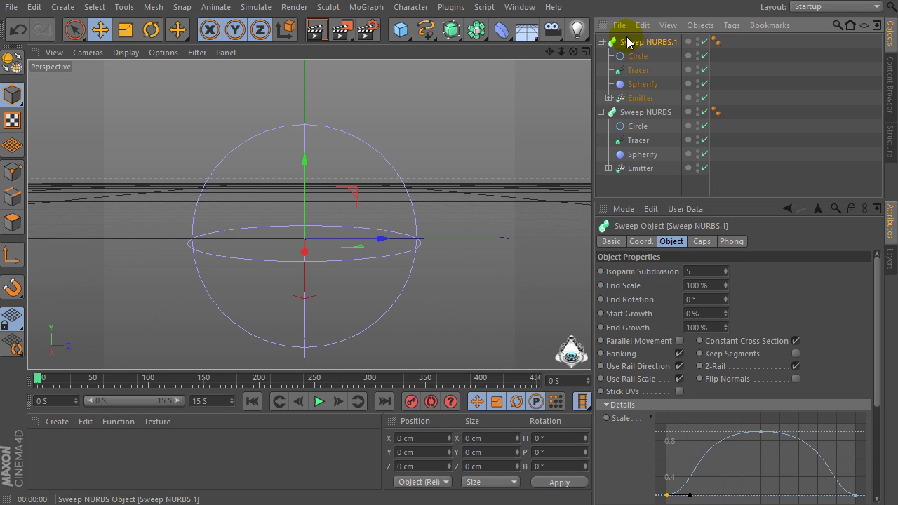
Rotate the duplicated sweep's Emitter to a heading of -180° so it emits in the opposite direction
{"action": "left_click", "coordinate": [639, 98]}
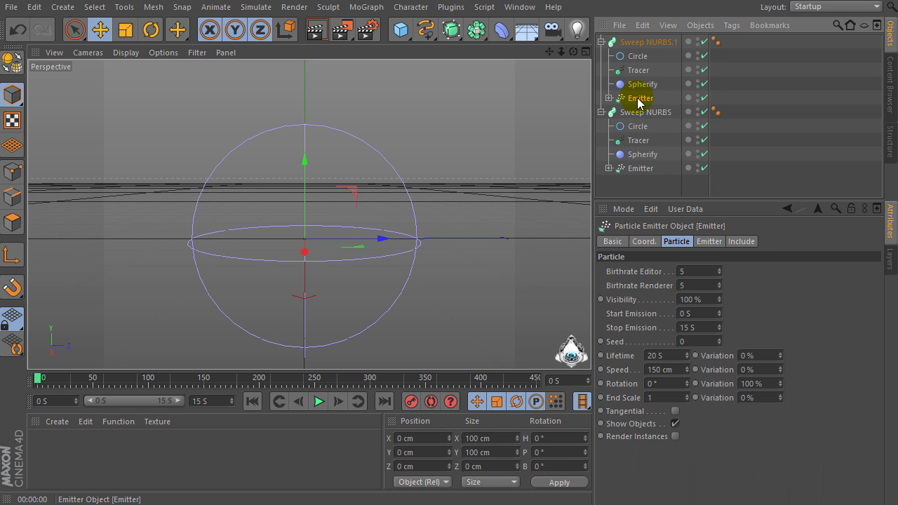
{"action": "left_click", "coordinate": [156, 32]}
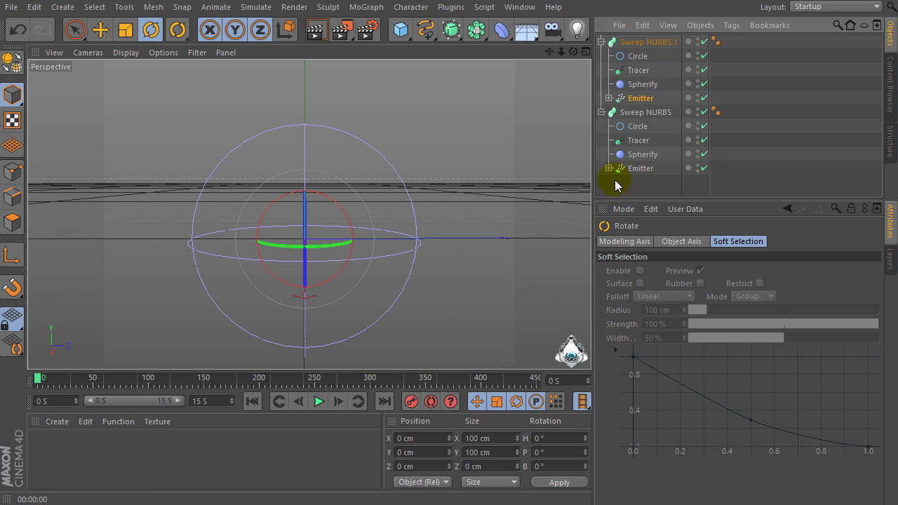
{"action": "left_click_drag", "start_coordinate": [574, 52], "coordinate": [551, 56]}
{"action": "left_click_drag", "start_coordinate": [344, 243], "coordinate": [31, 164]}
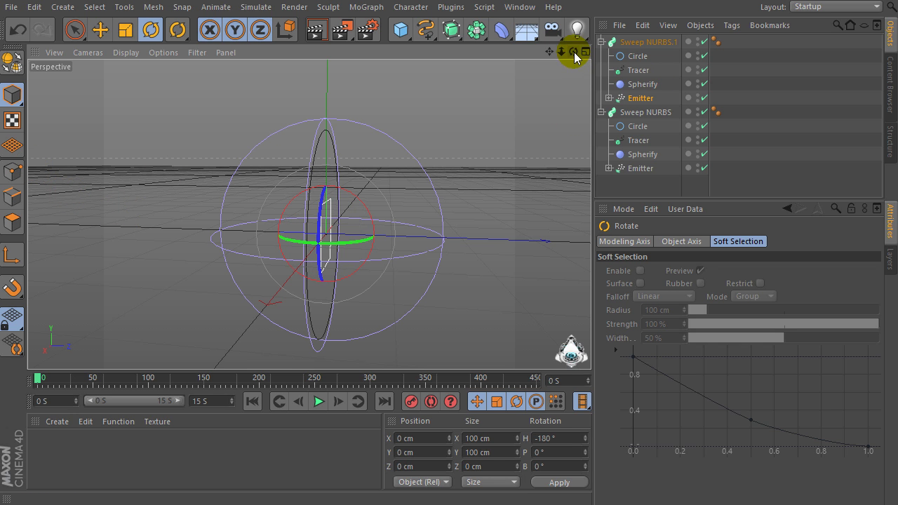
{"action": "left_click_drag", "start_coordinate": [573, 52], "coordinate": [307, 212]}
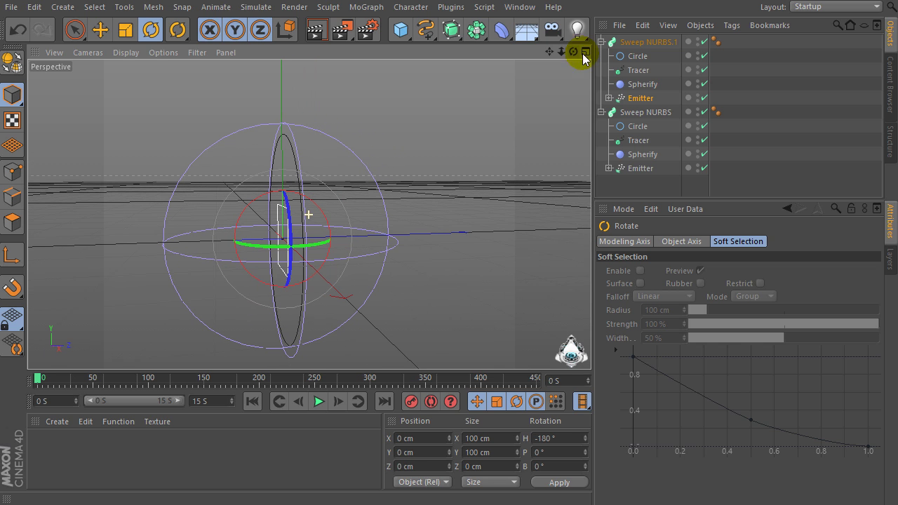
Link the duplicated sweep's Tracer to its own Emitter as the Trace Link
{"action": "left_click", "coordinate": [609, 98]}
{"action": "left_click", "coordinate": [638, 70]}
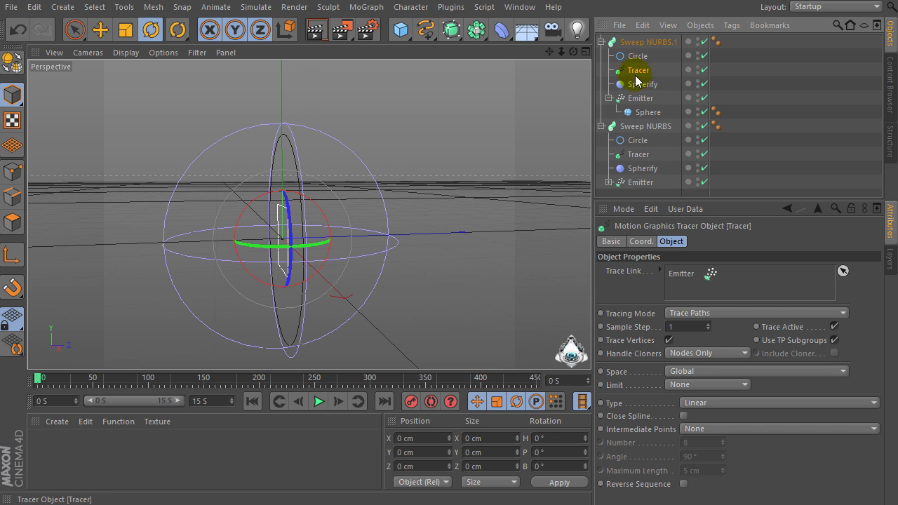
{"action": "left_click_drag", "start_coordinate": [641, 98], "coordinate": [691, 275]}
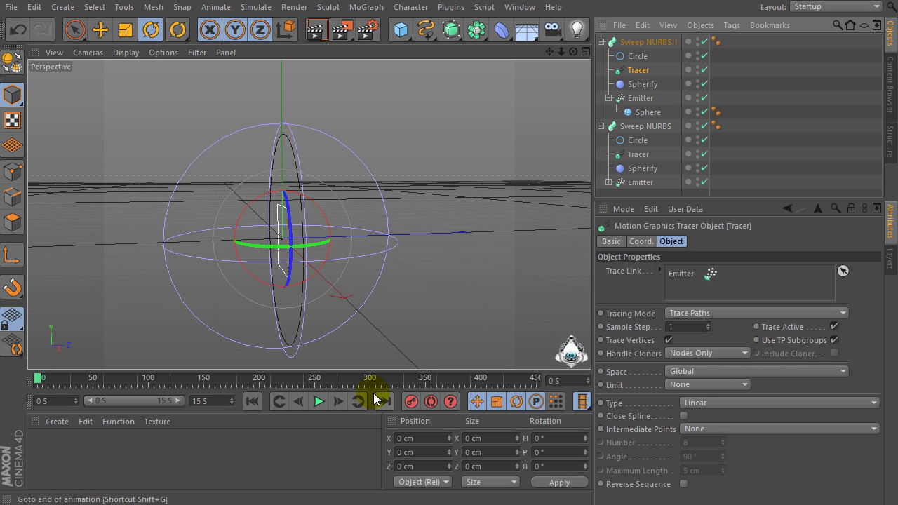
Play the animation and inspect the two opposing sets of trails around the sphere from different angles
{"action": "left_click", "coordinate": [313, 403]}
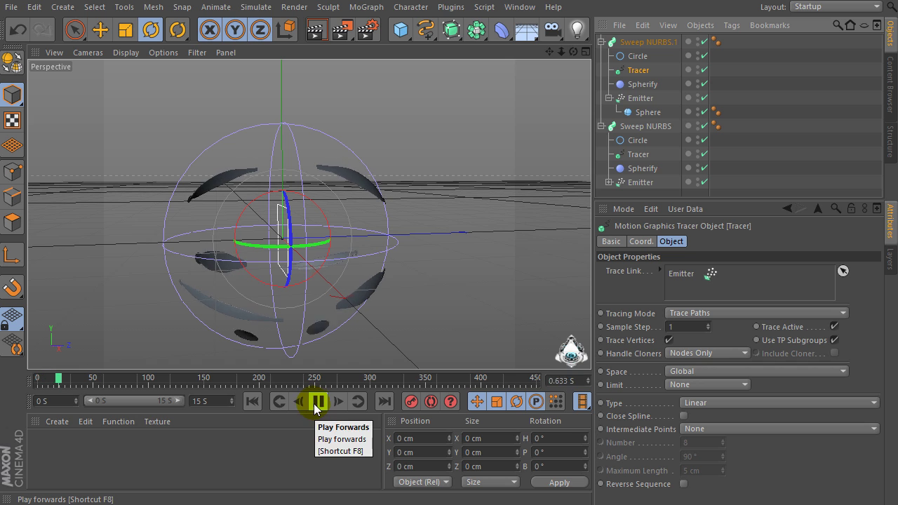
{"action": "left_click_drag", "start_coordinate": [574, 51], "coordinate": [526, 58]}
{"action": "left_click_drag", "start_coordinate": [308, 215], "coordinate": [308, 214], "text": "alt"}
{"action": "left_click_drag", "start_coordinate": [545, 58], "coordinate": [545, 57]}
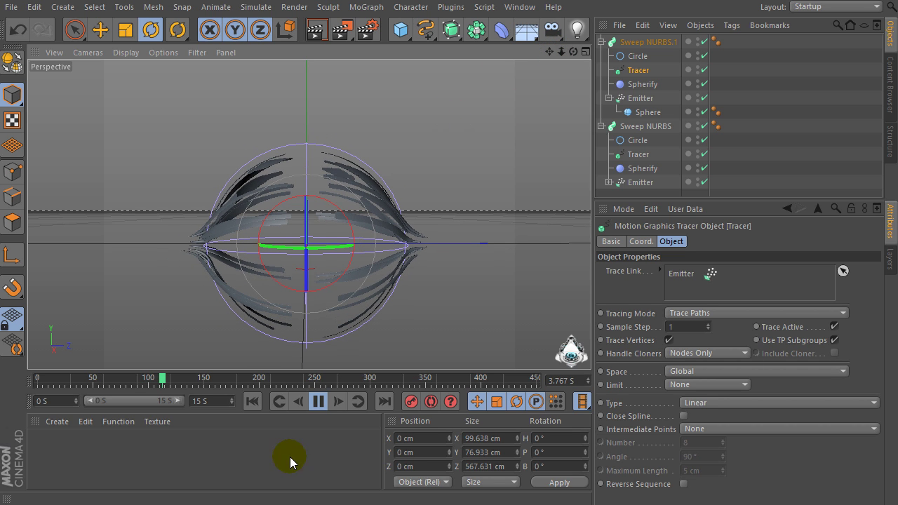
{"action": "left_click", "coordinate": [319, 403]}
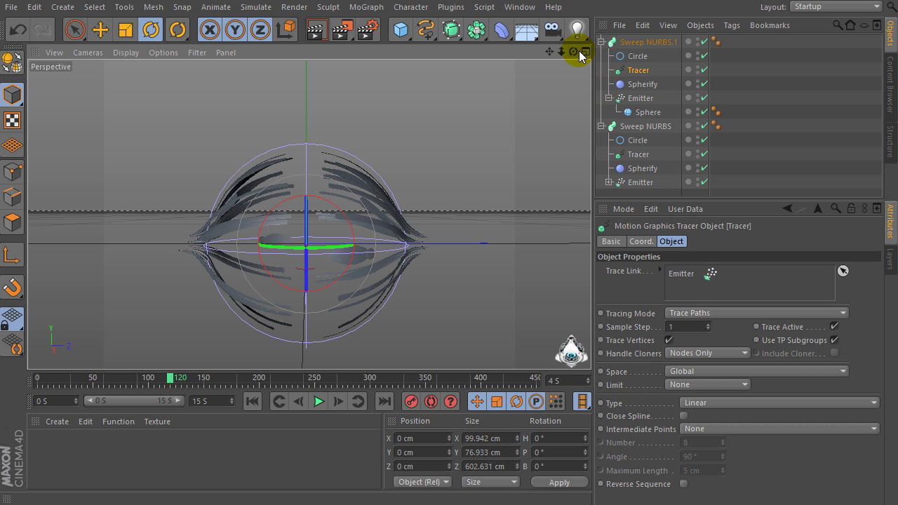
{"action": "left_click_drag", "start_coordinate": [576, 51], "coordinate": [577, 69]}
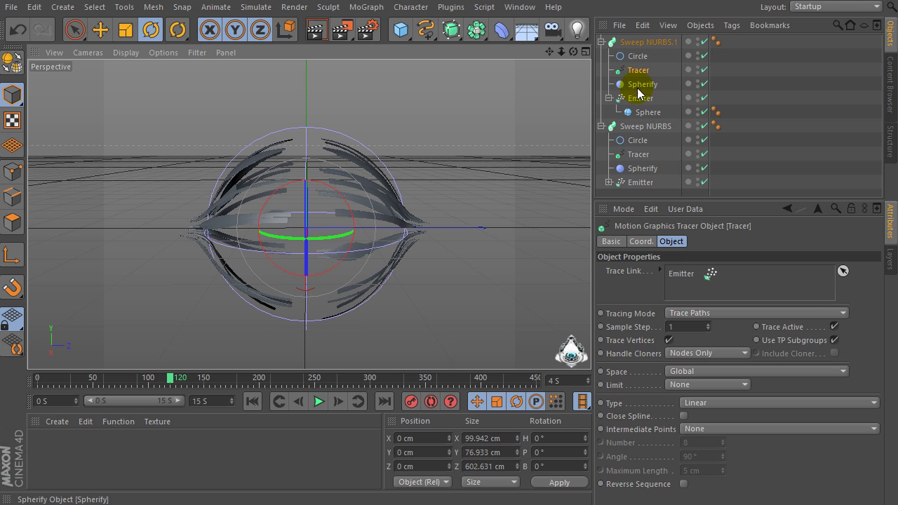
Drop both end points of the original Sweep NURBS Scale curve to 0 and shorten its middle point's tangents
{"action": "left_click_drag", "start_coordinate": [812, 207], "coordinate": [801, 245]}
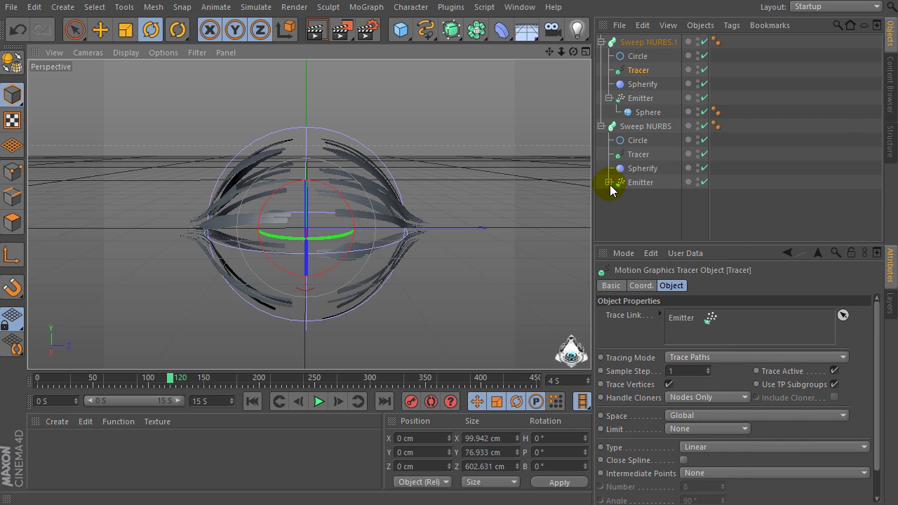
{"action": "left_click", "coordinate": [635, 126]}
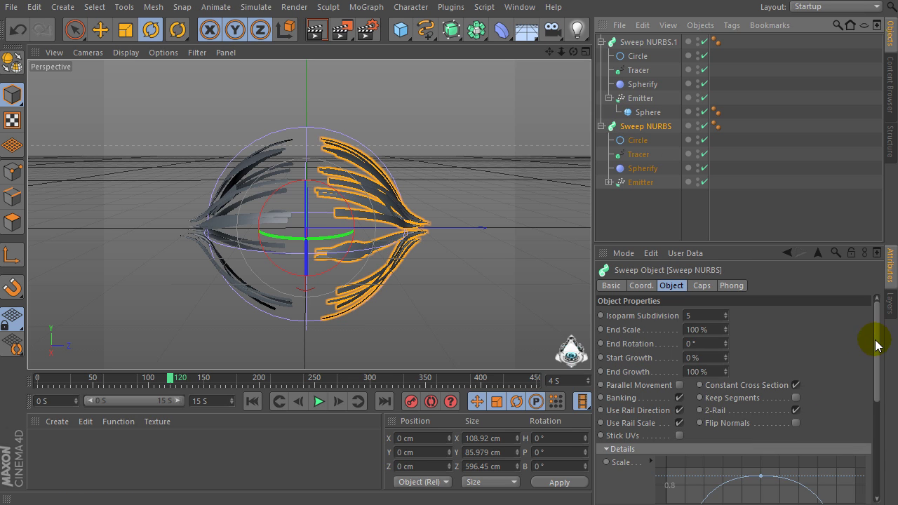
{"action": "left_click_drag", "start_coordinate": [877, 344], "coordinate": [877, 396]}
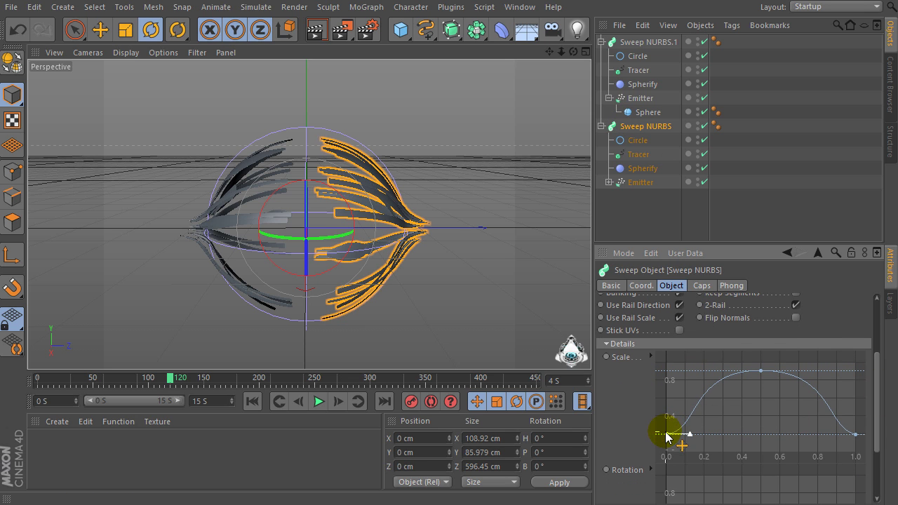
{"action": "left_click_drag", "start_coordinate": [669, 437], "coordinate": [667, 453]}
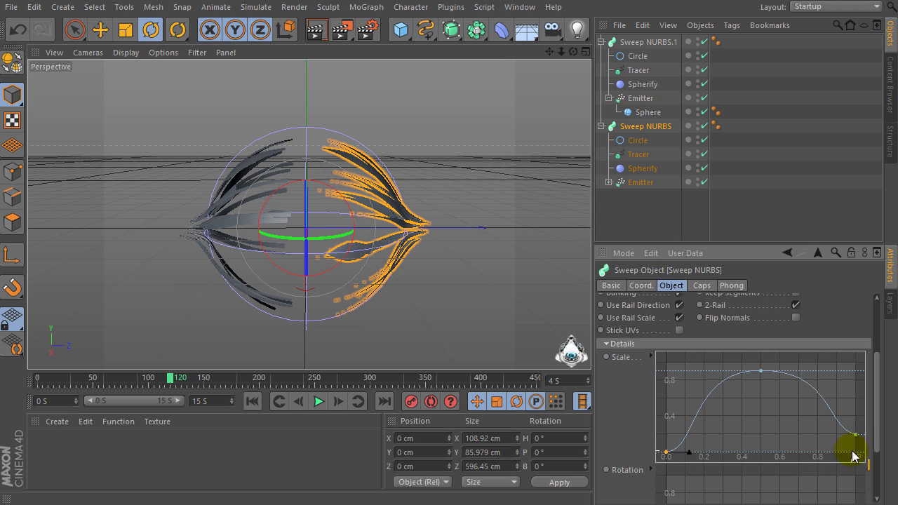
{"action": "left_click_drag", "start_coordinate": [856, 435], "coordinate": [857, 454]}
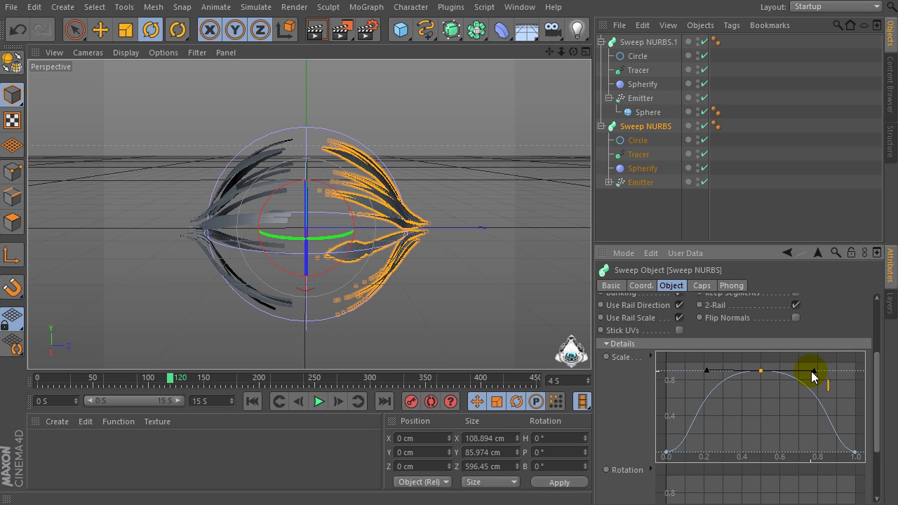
{"action": "left_click_drag", "start_coordinate": [812, 372], "coordinate": [797, 373]}
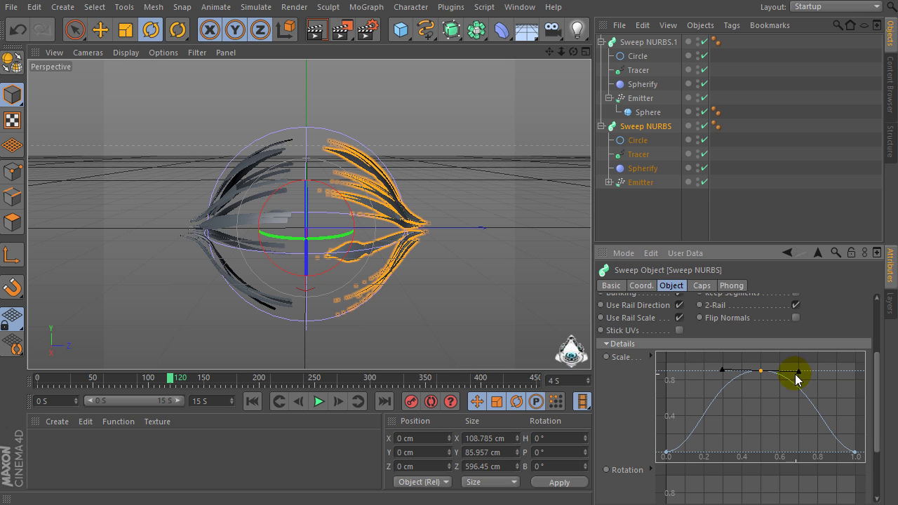
Give the duplicated sweep's Scale curve the same taper, with both end points at 0 and shorter middle tangents
{"action": "left_click", "coordinate": [644, 42]}
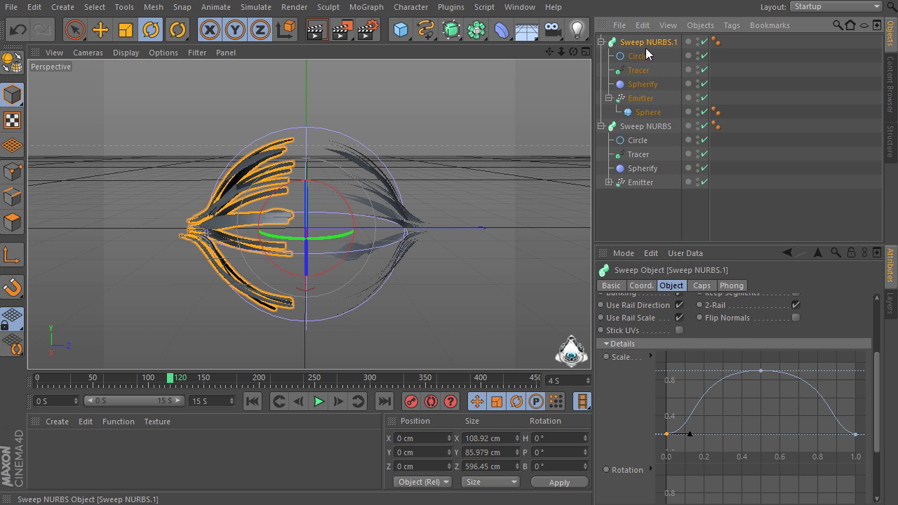
{"action": "left_click_drag", "start_coordinate": [666, 435], "coordinate": [664, 454]}
{"action": "left_click_drag", "start_coordinate": [856, 435], "coordinate": [859, 457]}
{"action": "left_click", "coordinate": [762, 374]}
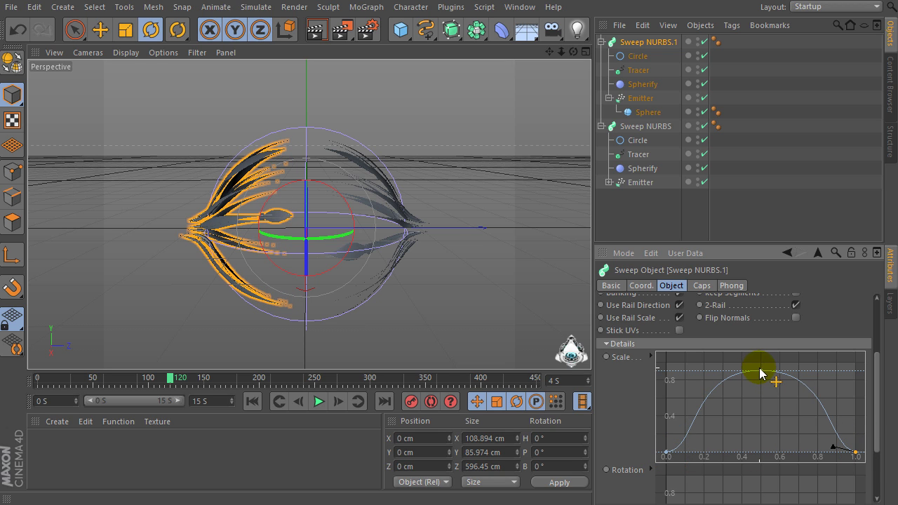
{"action": "left_click_drag", "start_coordinate": [814, 371], "coordinate": [801, 375]}
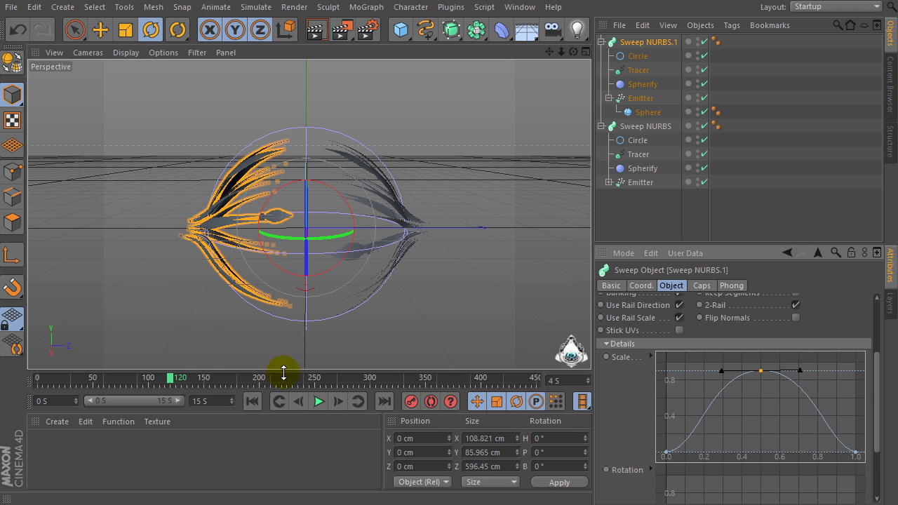
Play the animation from frame 0 to check the tapered trails on both sides of the sphere
{"action": "left_click", "coordinate": [170, 379]}
{"action": "key", "text": "shift+f"}
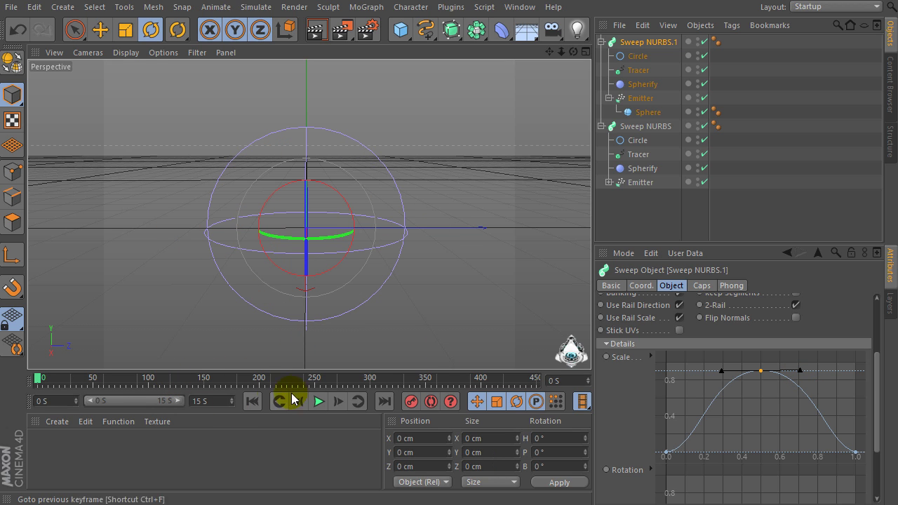
{"action": "left_click", "coordinate": [319, 401]}
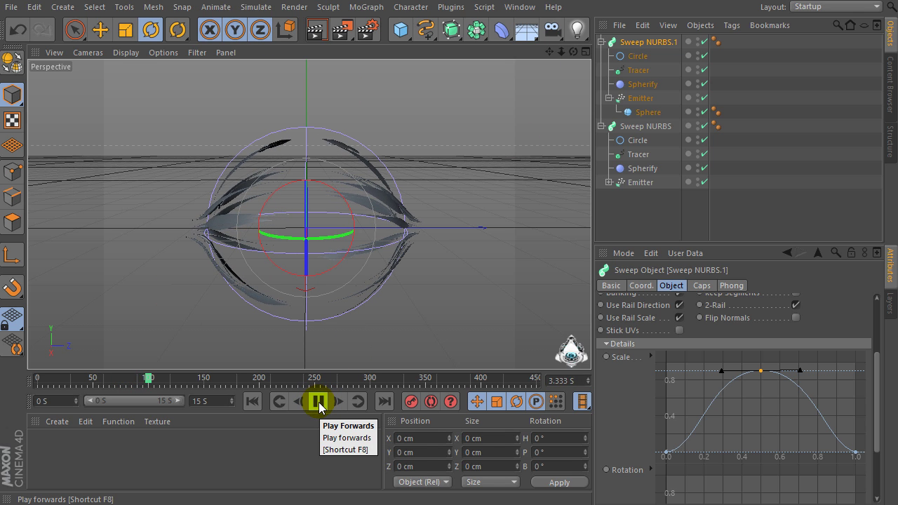
{"action": "left_click", "coordinate": [319, 401]}
{"action": "left_click", "coordinate": [319, 401]}
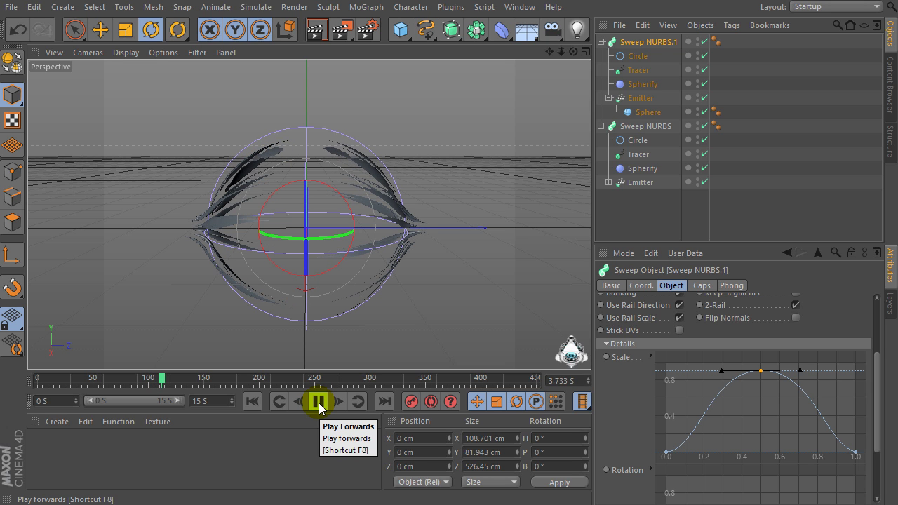
Stop the playback and create a new material with Color and Specular disabled and Luminance enabled
{"action": "left_click", "coordinate": [318, 403]}
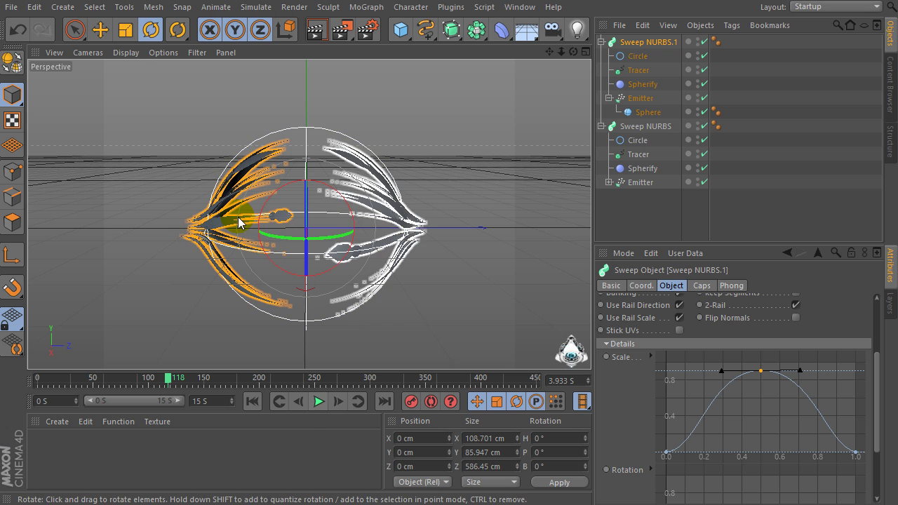
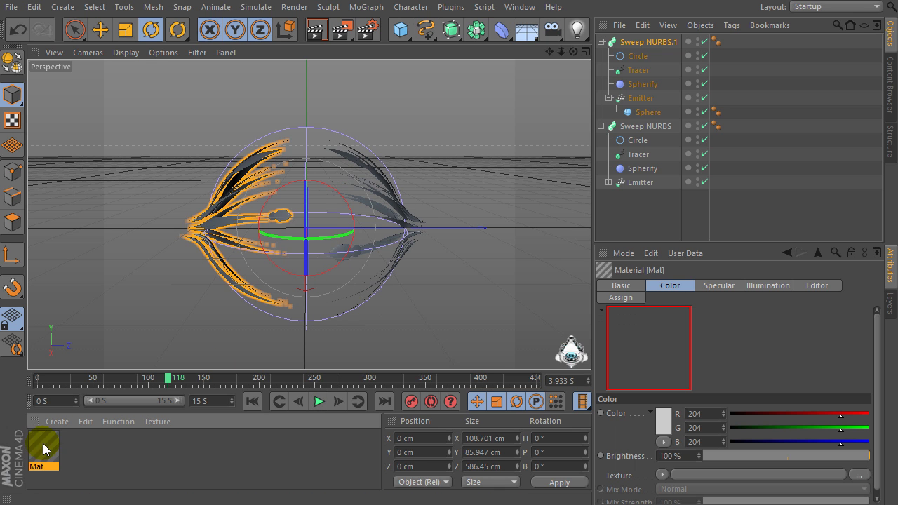
{"action": "double_click", "coordinate": [43, 449]}
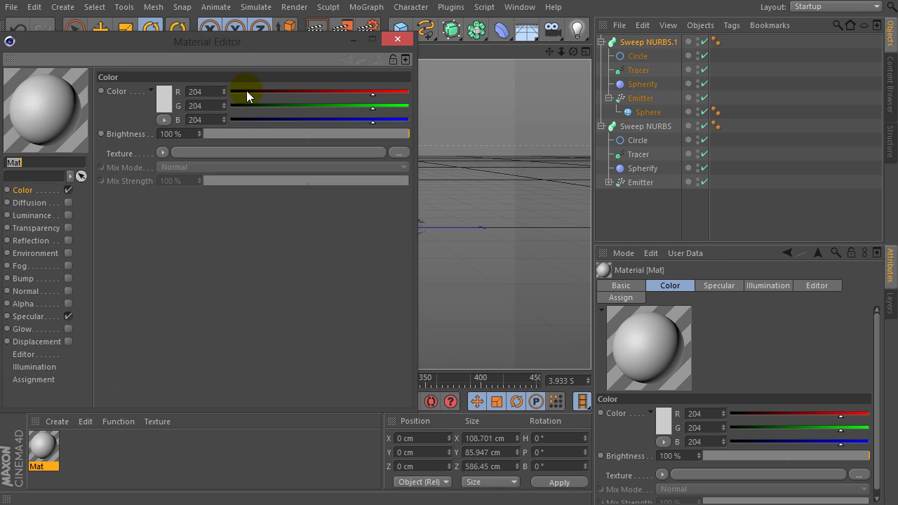
{"action": "left_click_drag", "start_coordinate": [242, 40], "coordinate": [403, 0]}
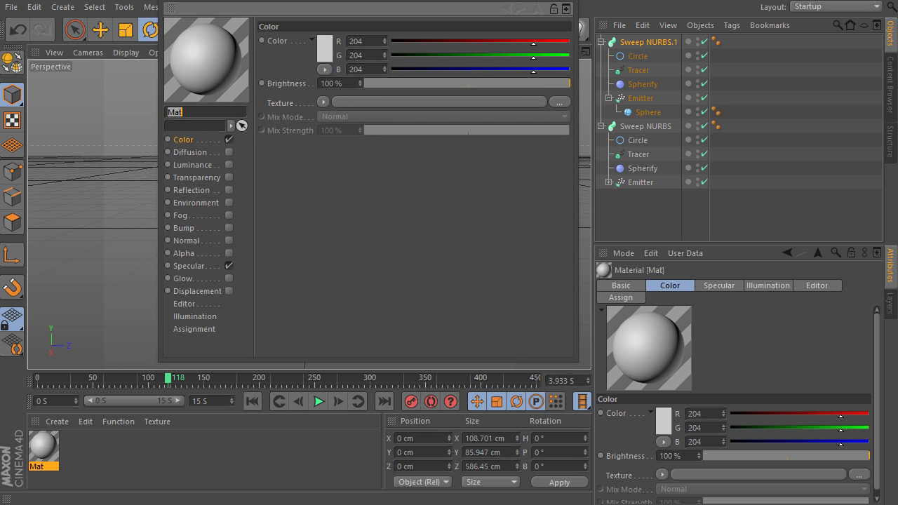
{"action": "left_click", "coordinate": [229, 140]}
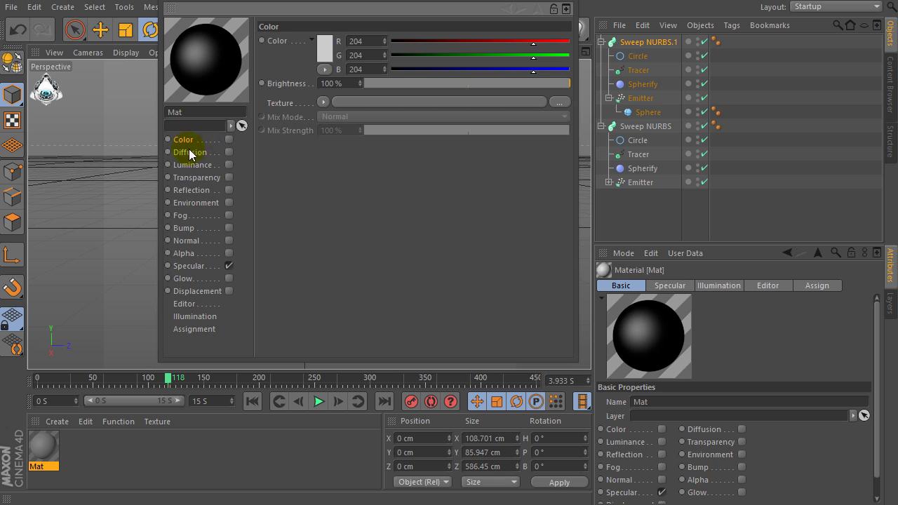
{"action": "left_click", "coordinate": [230, 165]}
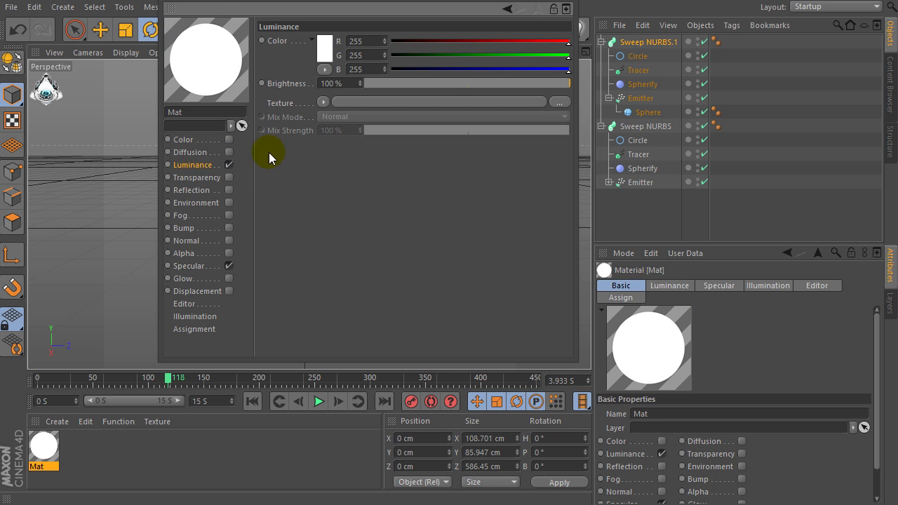
Load a Fresnel shader into the material's Luminance texture and change the gradient's white knot to pure red
{"action": "left_click", "coordinate": [324, 101]}
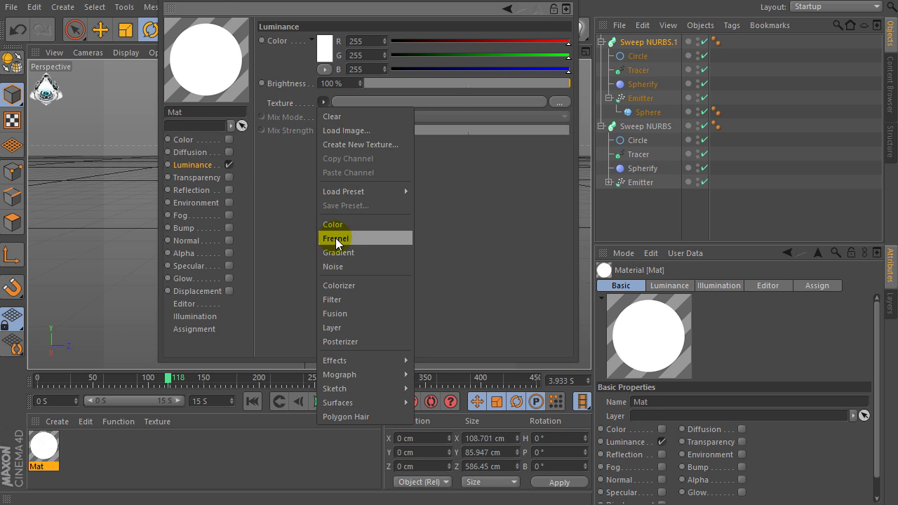
{"action": "left_click", "coordinate": [336, 240]}
{"action": "left_click", "coordinate": [334, 124]}
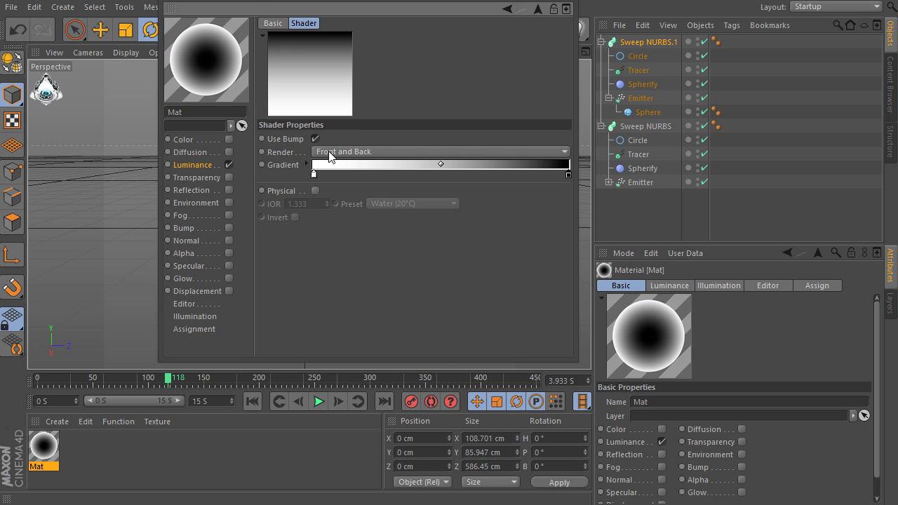
{"action": "double_click", "coordinate": [316, 174]}
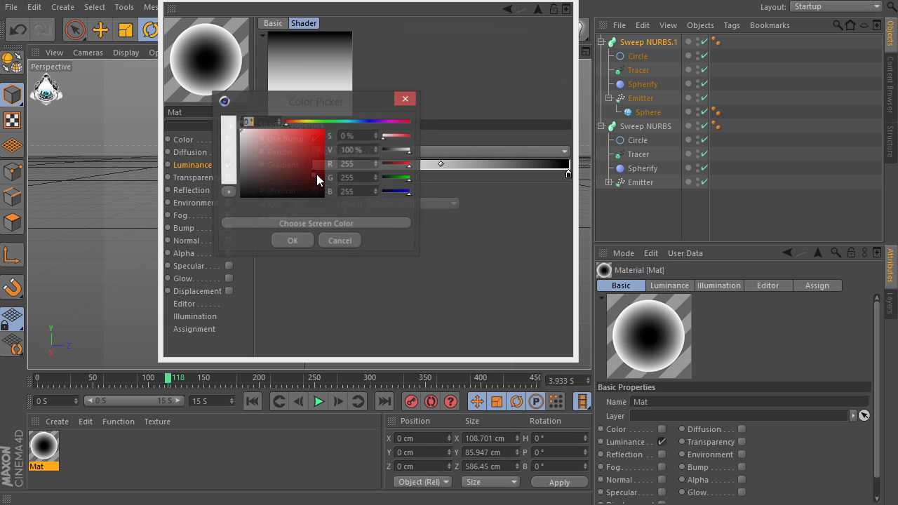
{"action": "left_click", "coordinate": [291, 241]}
Set the Fresnel gradient's black knot to yellow (RGB 255, 221, 0) and move the red knot inward over a third of the gradient
{"action": "double_click", "coordinate": [569, 174]}
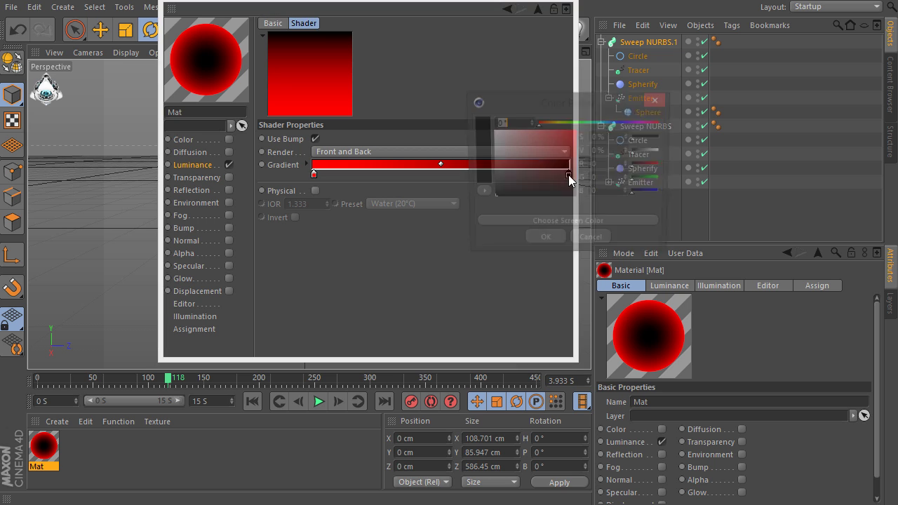
{"action": "left_click", "coordinate": [557, 121]}
{"action": "left_click_drag", "start_coordinate": [572, 137], "coordinate": [595, 121]}
{"action": "left_click", "coordinate": [556, 123]}
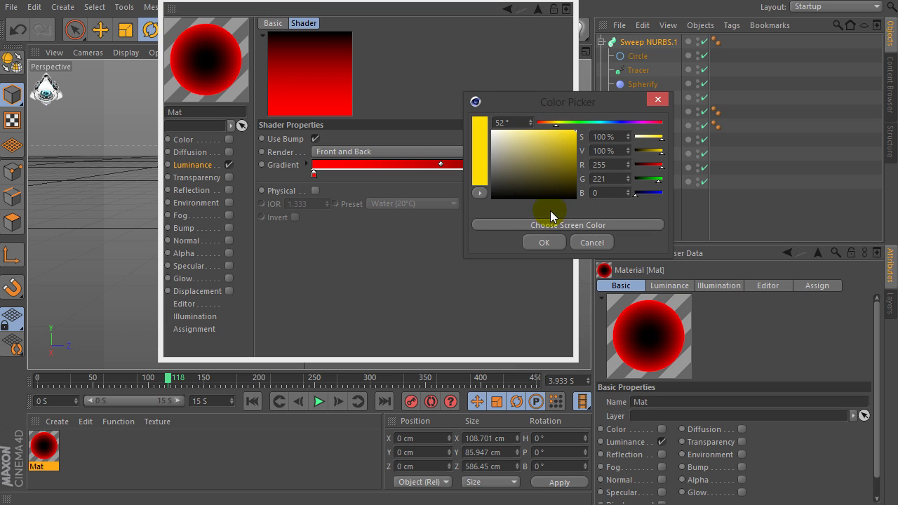
{"action": "left_click", "coordinate": [544, 241]}
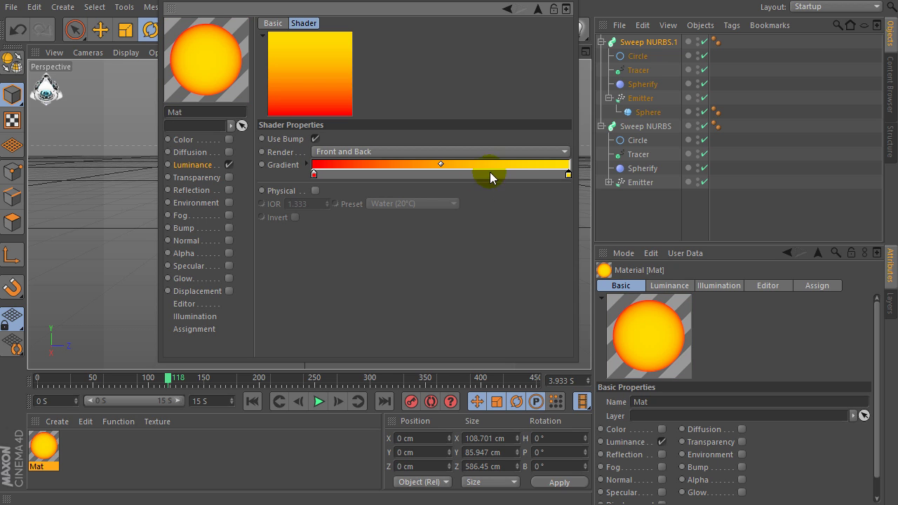
{"action": "left_click_drag", "start_coordinate": [315, 177], "coordinate": [363, 179]}
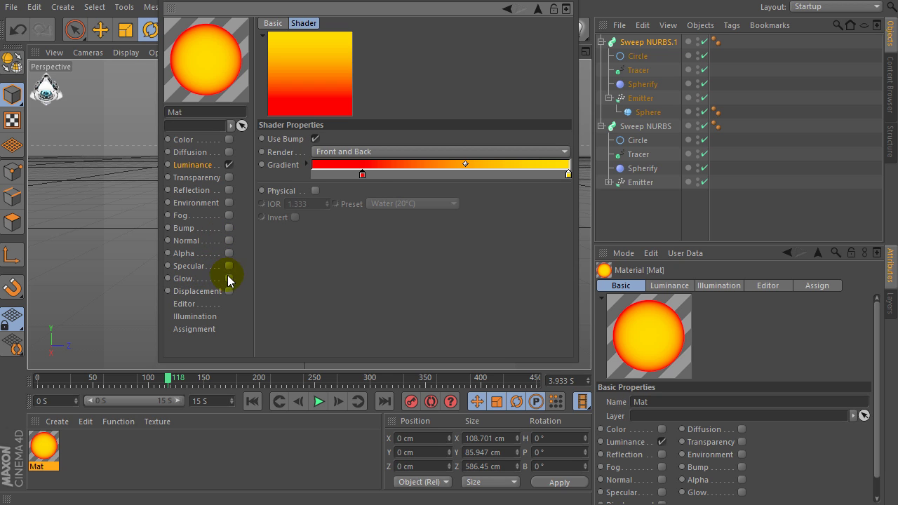
{"action": "left_click_drag", "start_coordinate": [362, 175], "coordinate": [410, 174]}
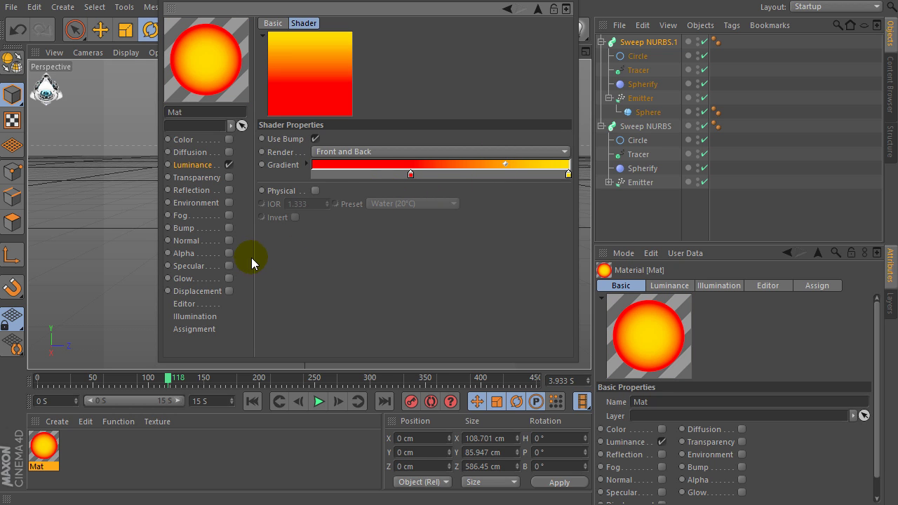
Enable Glow on the material with Inner Strength 10% and Outer Strength 100%
{"action": "left_click", "coordinate": [181, 279]}
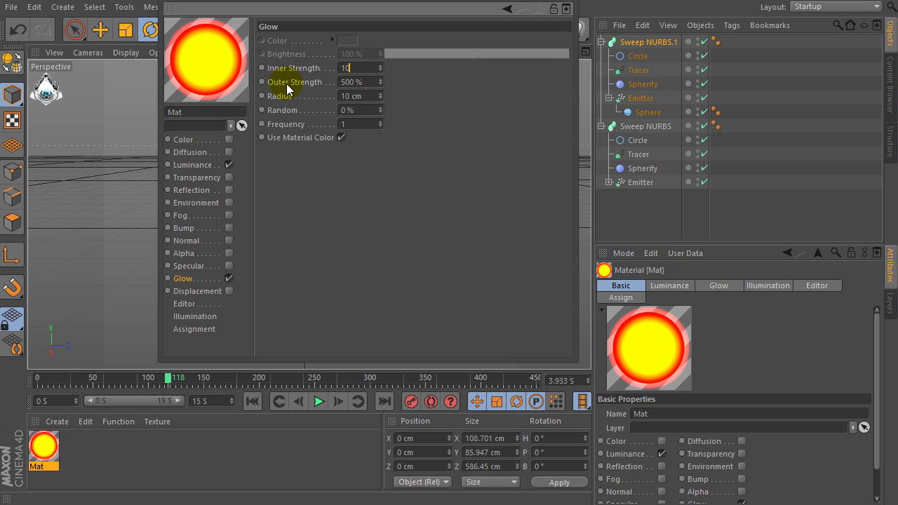
{"action": "key", "text": "Return"}
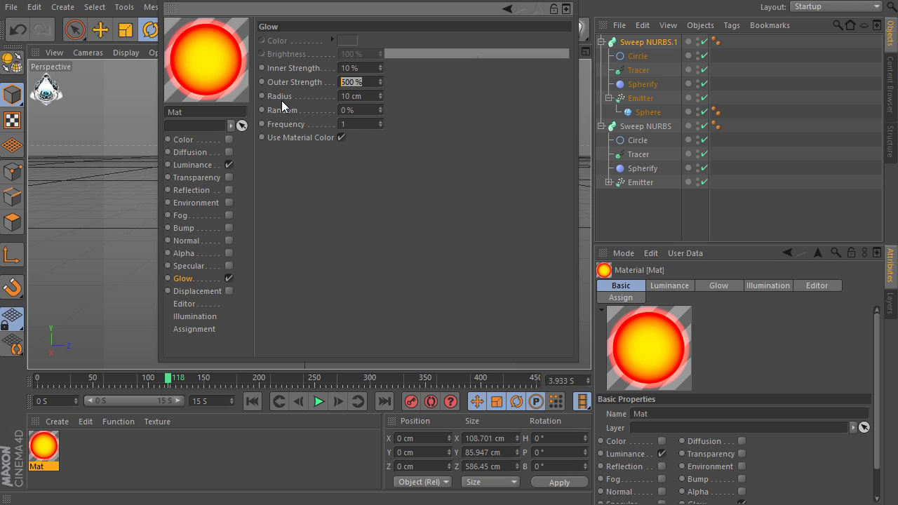
{"action": "type", "text": "100"}
{"action": "key", "text": "Return"}
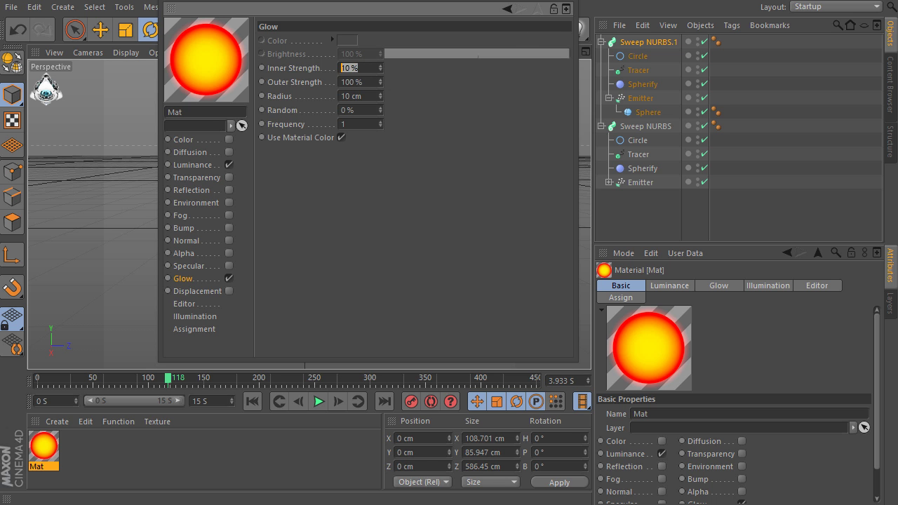
Close the material editor, apply the red-yellow material to the original Sweep NURBS, and render the perspective view
{"action": "left_click", "coordinate": [567, 9]}
{"action": "mouse_move", "coordinate": [313, 355]}
{"action": "left_mouse_down"}
{"action": "mouse_move", "coordinate": [372, 219]}
{"action": "mouse_move", "coordinate": [392, 208]}
{"action": "left_mouse_up"}
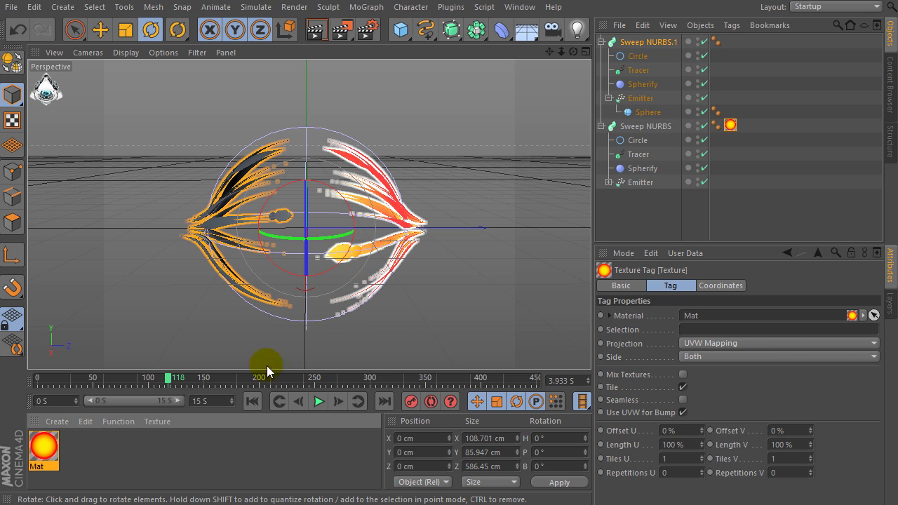
{"action": "left_click", "coordinate": [317, 30]}
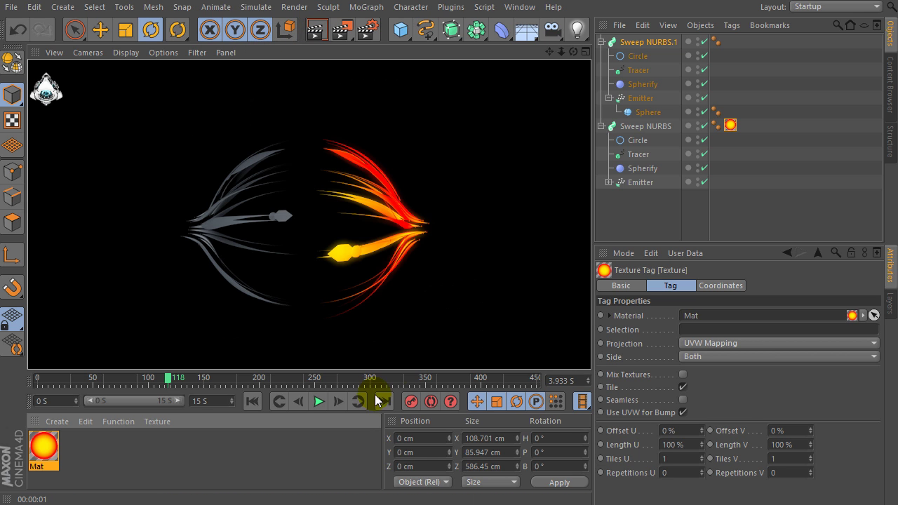
Play the animation briefly with the red-yellow trails and return to frame 0
{"action": "left_click", "coordinate": [321, 403]}
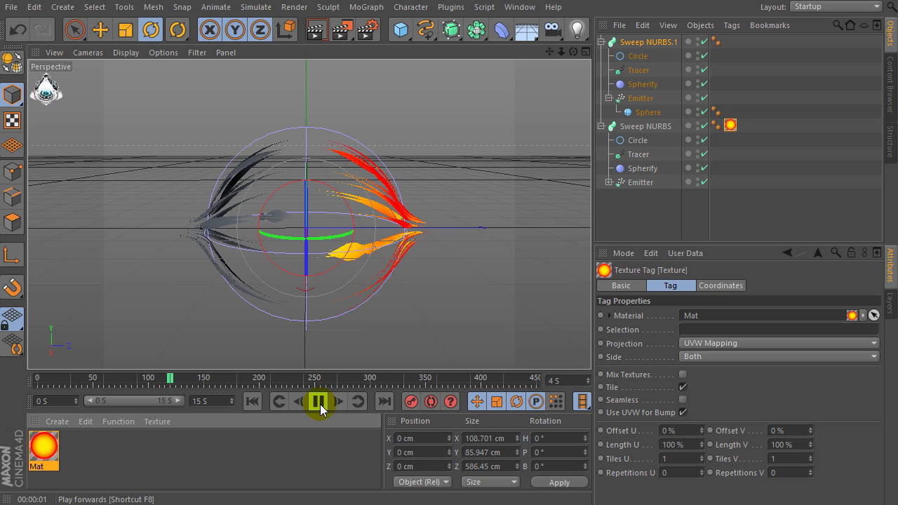
{"action": "left_click", "coordinate": [175, 379]}
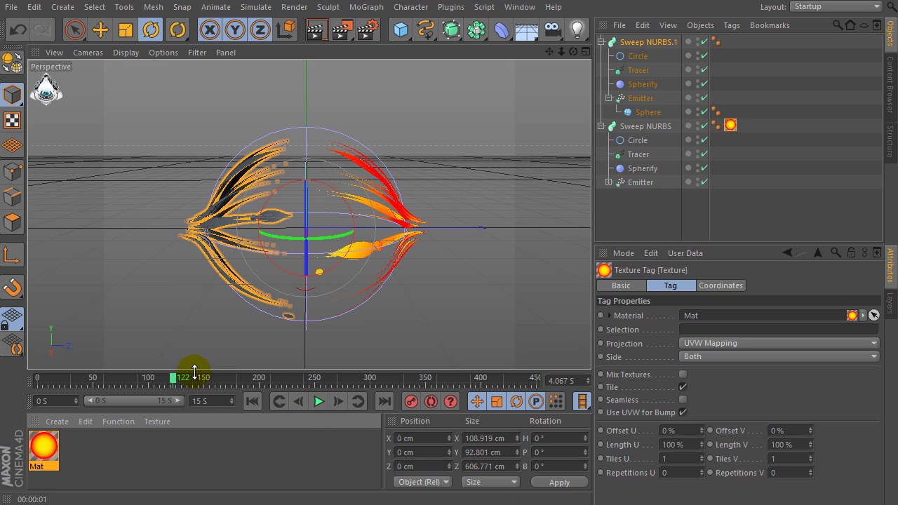
{"action": "left_click_drag", "start_coordinate": [177, 383], "coordinate": [12, 394]}
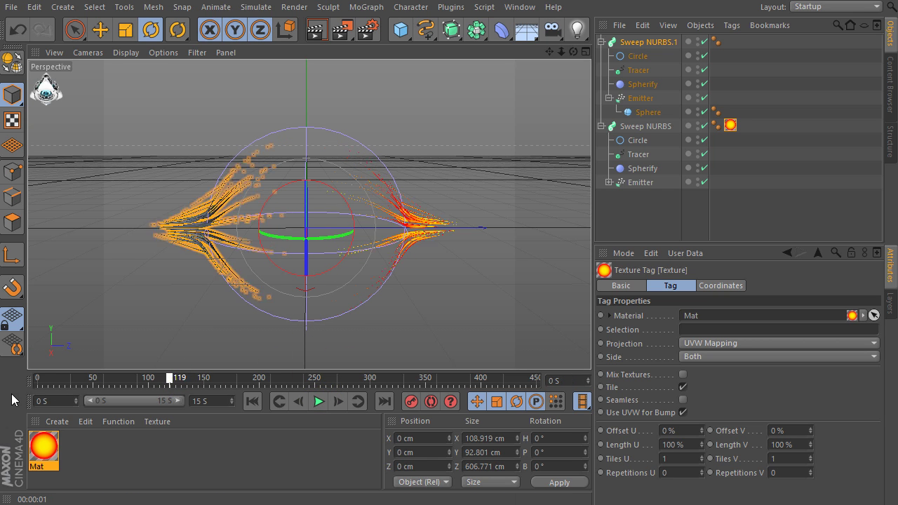
{"action": "left_click", "coordinate": [240, 431]}
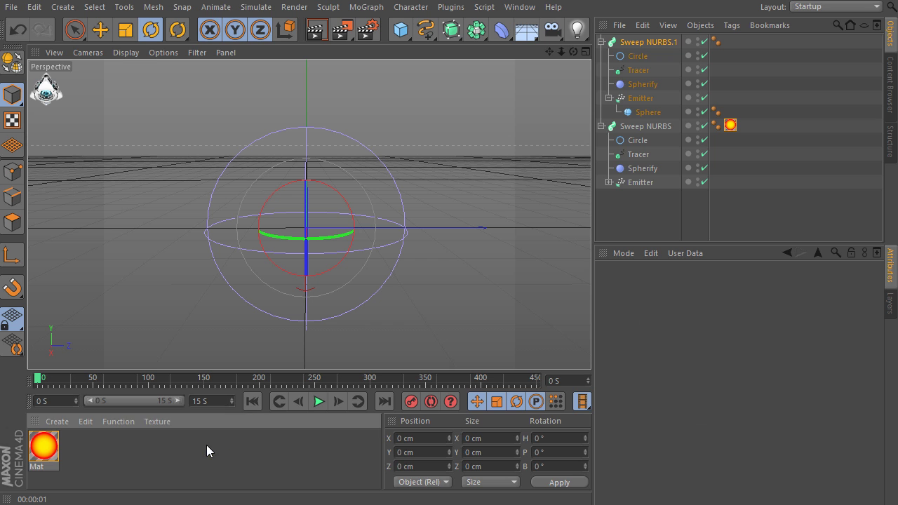
Create a second material with Color and Specular disabled and Luminance enabled
{"action": "double_click", "coordinate": [94, 458]}
{"action": "double_click", "coordinate": [44, 449]}
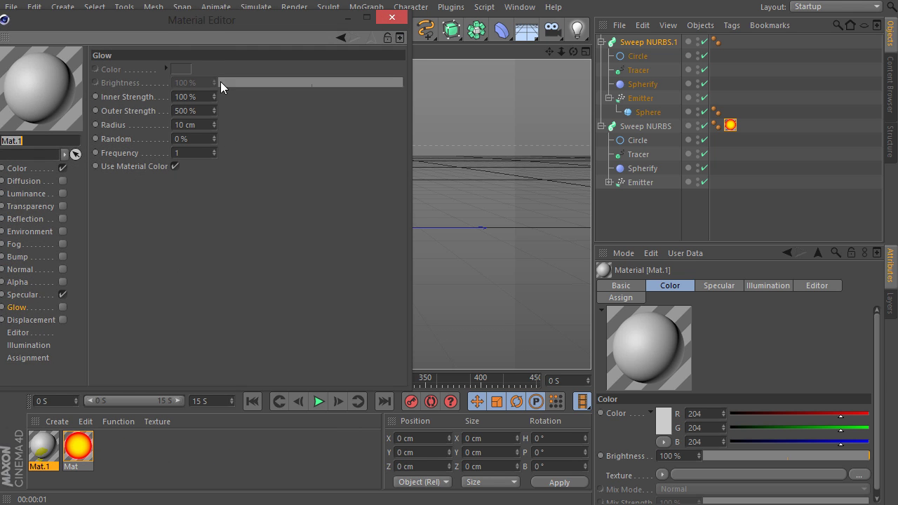
{"action": "left_click_drag", "start_coordinate": [213, 25], "coordinate": [395, 17]}
{"action": "left_click", "coordinate": [205, 167]}
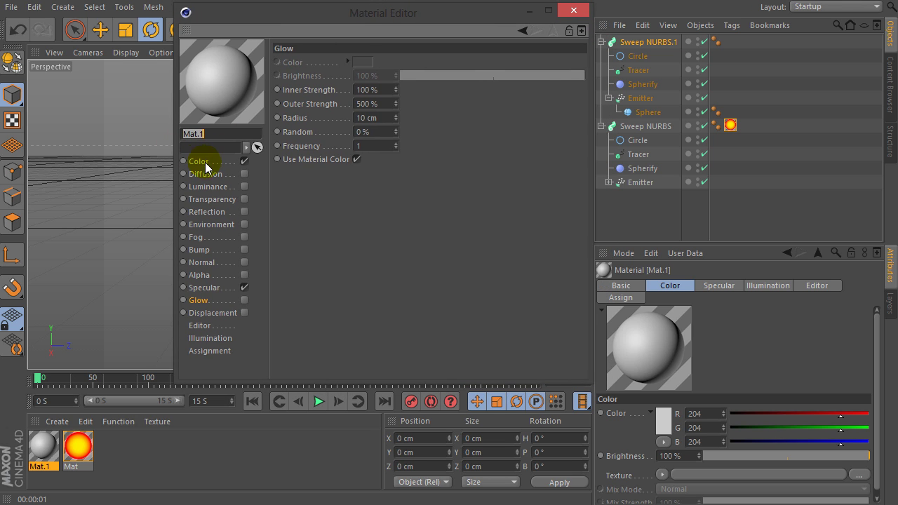
{"action": "left_click", "coordinate": [244, 161]}
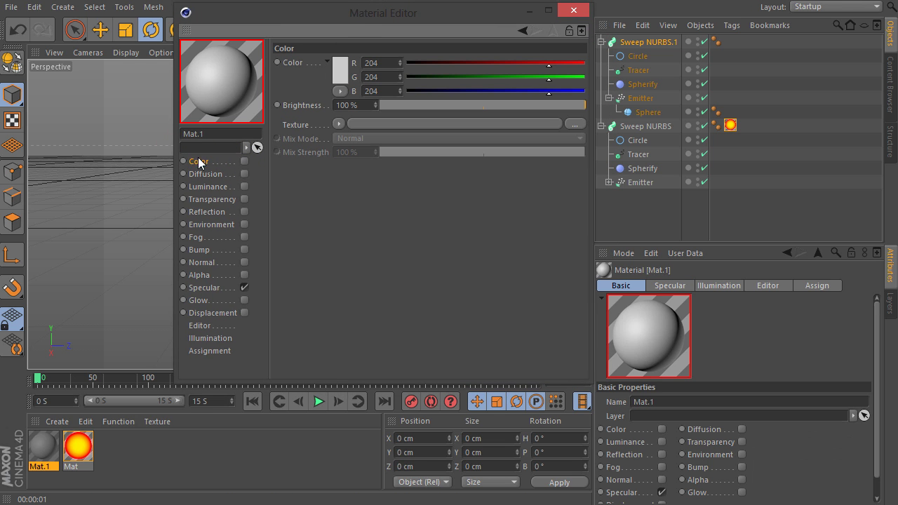
{"action": "left_click", "coordinate": [244, 187]}
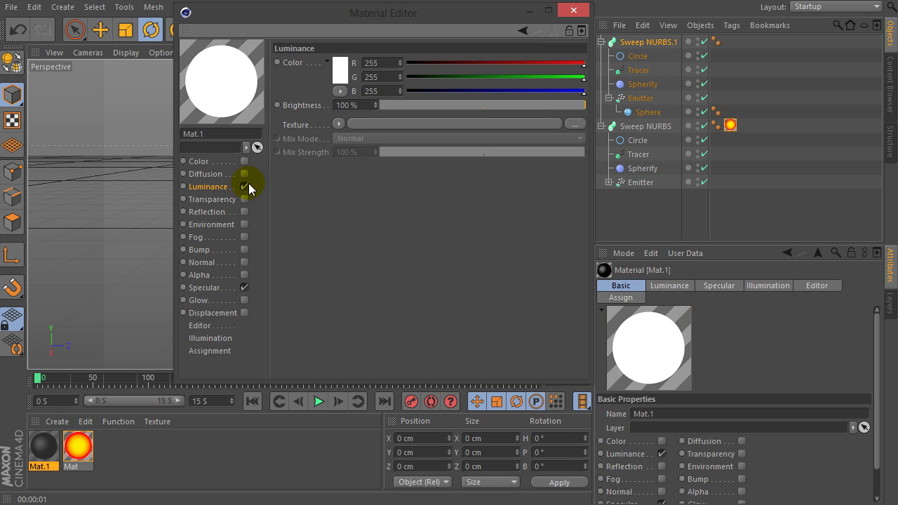
{"action": "left_click", "coordinate": [244, 288]}
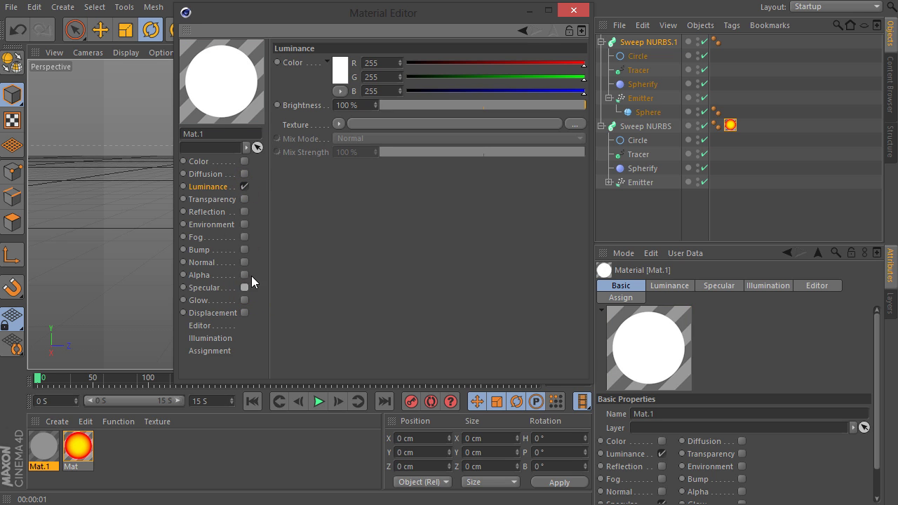
Load a Fresnel shader into the second material's Luminance texture and change the gradient's white knot to light blue
{"action": "left_click", "coordinate": [337, 123]}
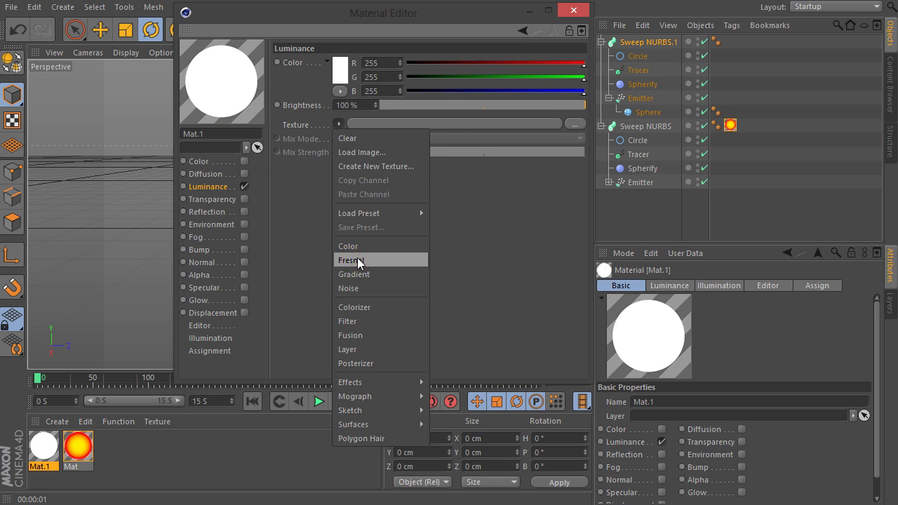
{"action": "left_click", "coordinate": [354, 260]}
{"action": "left_click", "coordinate": [351, 151]}
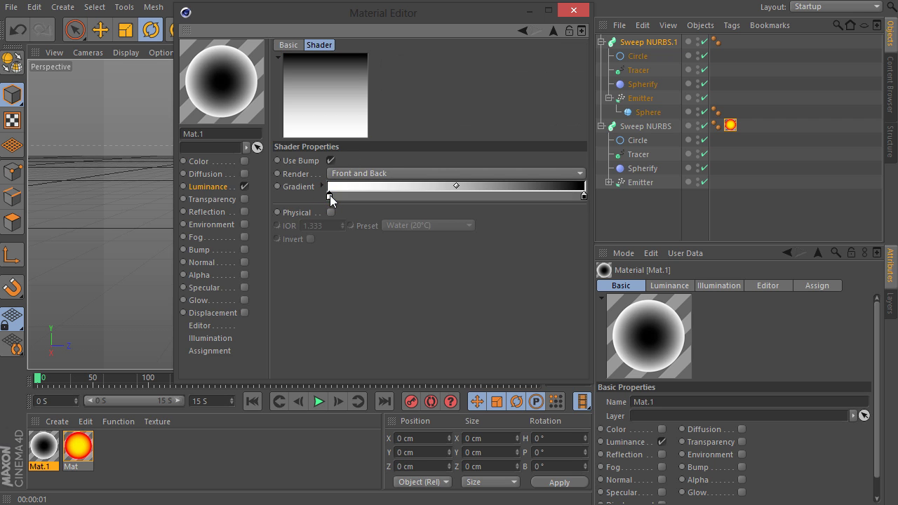
{"action": "double_click", "coordinate": [330, 195]}
{"action": "left_click", "coordinate": [370, 144]}
{"action": "mouse_move", "coordinate": [358, 148]}
{"action": "left_mouse_down"}
{"action": "mouse_move", "coordinate": [395, 122]}
{"action": "mouse_move", "coordinate": [328, 171]}
{"action": "mouse_move", "coordinate": [363, 155]}
{"action": "mouse_move", "coordinate": [366, 166]}
{"action": "mouse_move", "coordinate": [381, 145]}
{"action": "left_mouse_up"}
{"action": "left_click", "coordinate": [313, 262]}
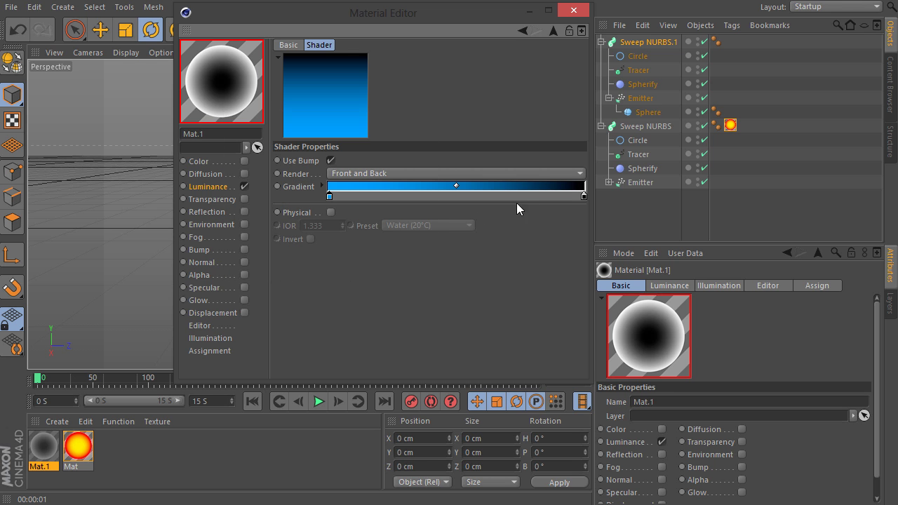
Set the black knot of the second material's Fresnel gradient to deep blue (RGB 0, 21, 255)
{"action": "double_click", "coordinate": [584, 196]}
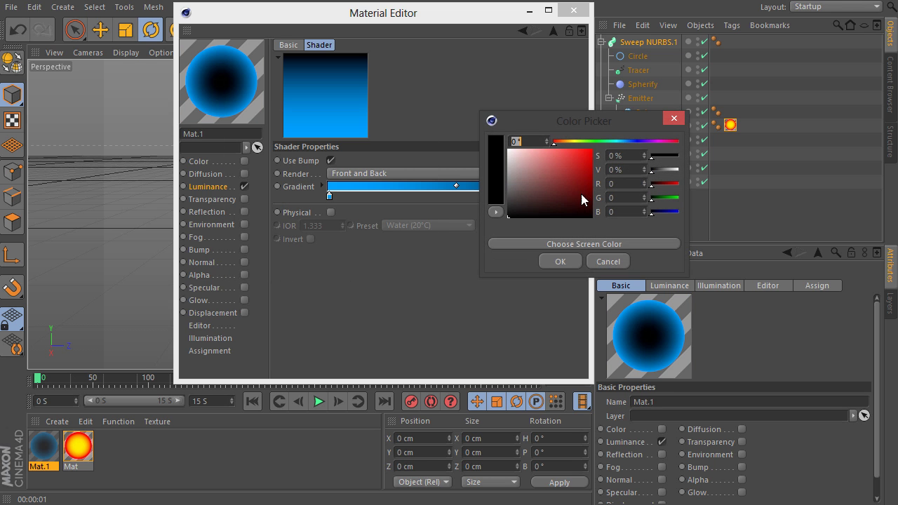
{"action": "left_click", "coordinate": [632, 143]}
{"action": "left_click_drag", "start_coordinate": [582, 168], "coordinate": [635, 145]}
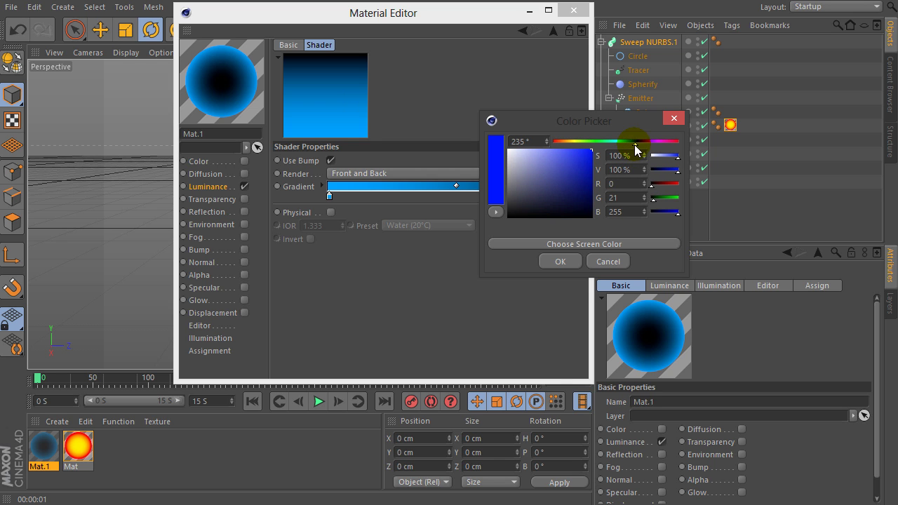
{"action": "left_click", "coordinate": [561, 261]}
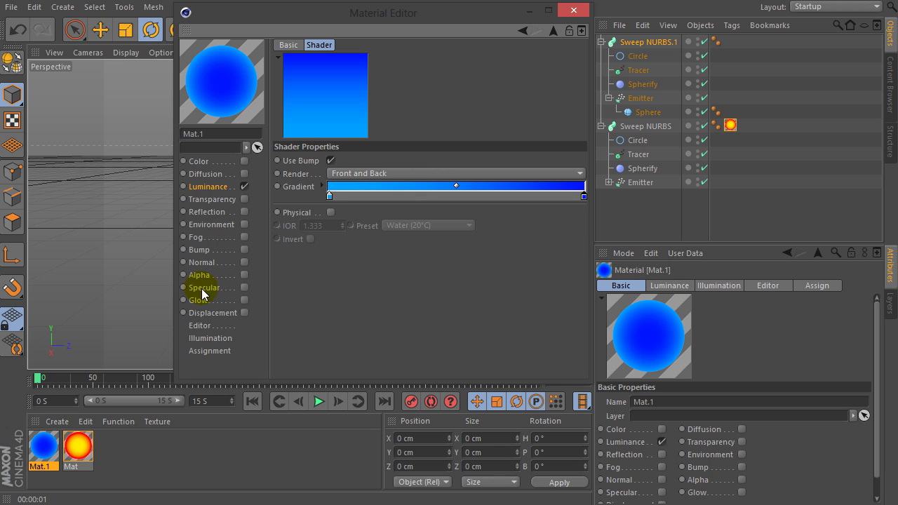
Enable Glow on the blue material with Inner Strength 10% and Outer Strength 100%, and close the Material Editor
{"action": "left_click", "coordinate": [244, 299]}
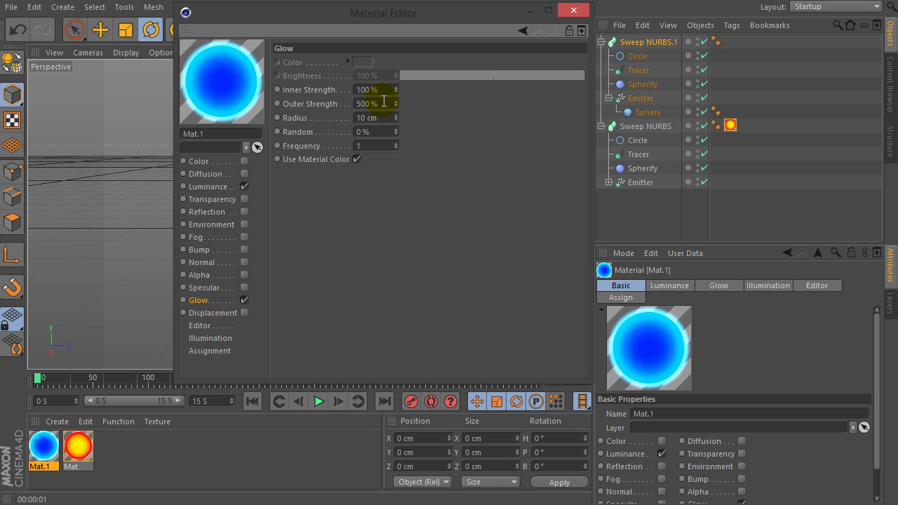
{"action": "type", "text": "10"}
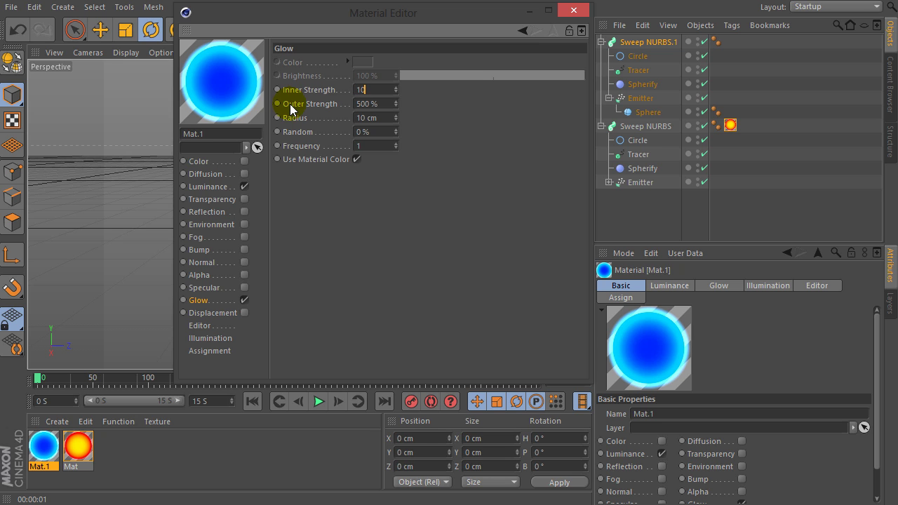
{"action": "key", "text": "Tab"}
{"action": "type", "text": "100"}
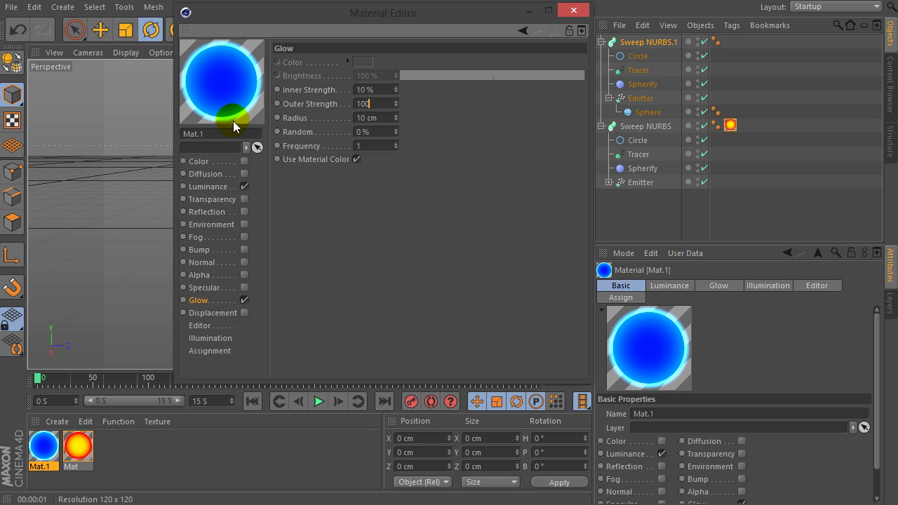
{"action": "key", "text": "Return"}
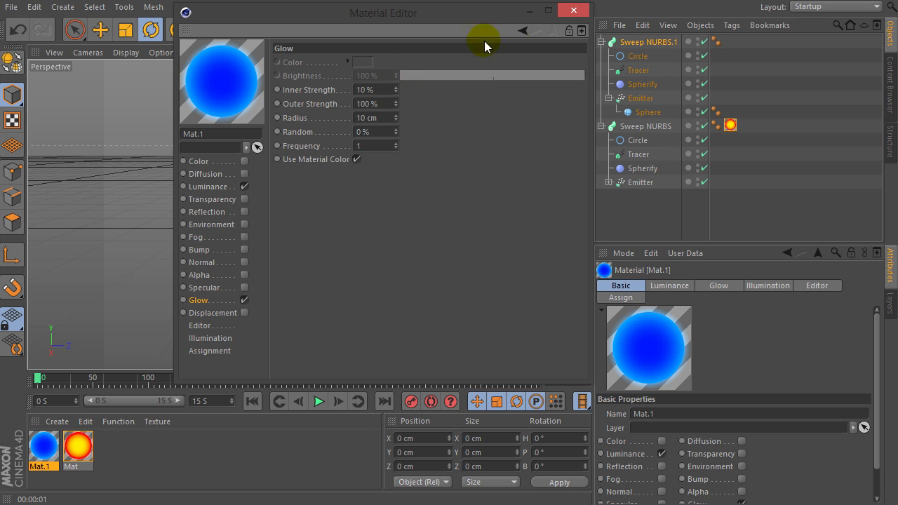
{"action": "left_click", "coordinate": [574, 11]}
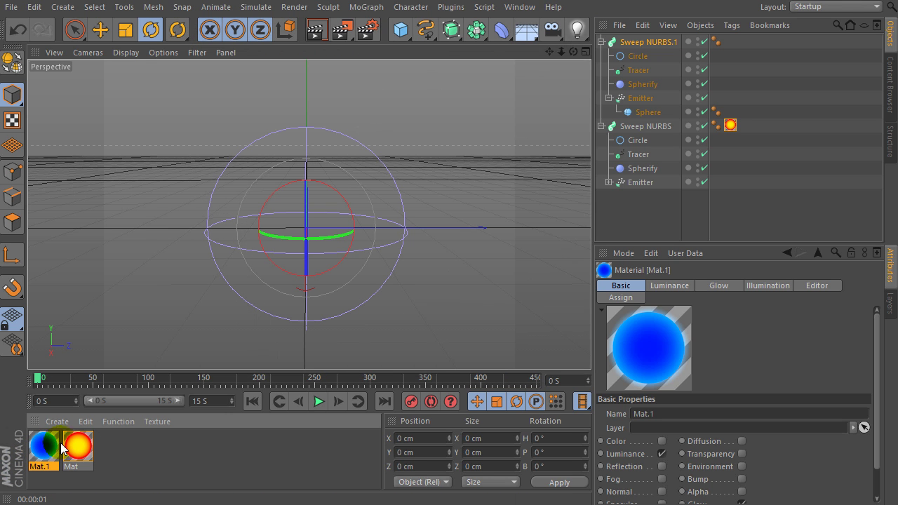
Play the animation to frame 23 and apply the blue material to the Sweep NURBS.1 trails
{"action": "left_click", "coordinate": [321, 403]}
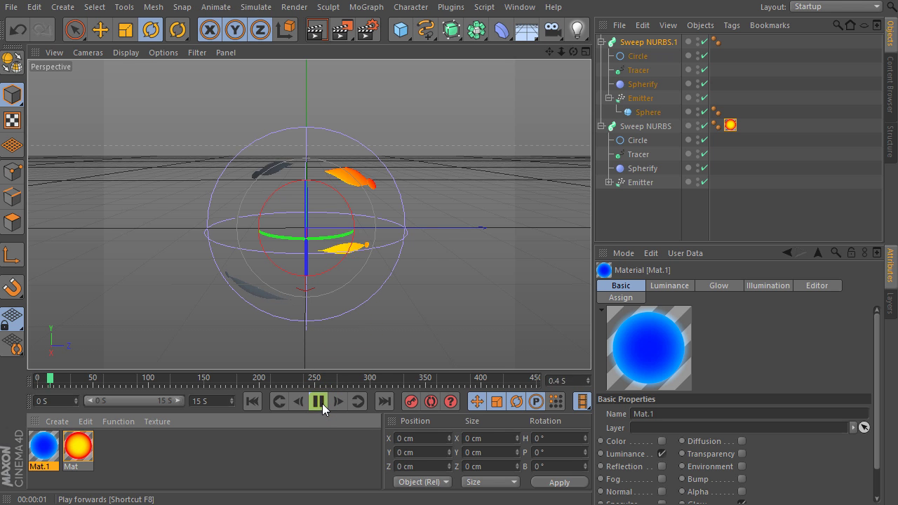
{"action": "left_click", "coordinate": [322, 404]}
{"action": "left_click_drag", "start_coordinate": [42, 448], "coordinate": [250, 284]}
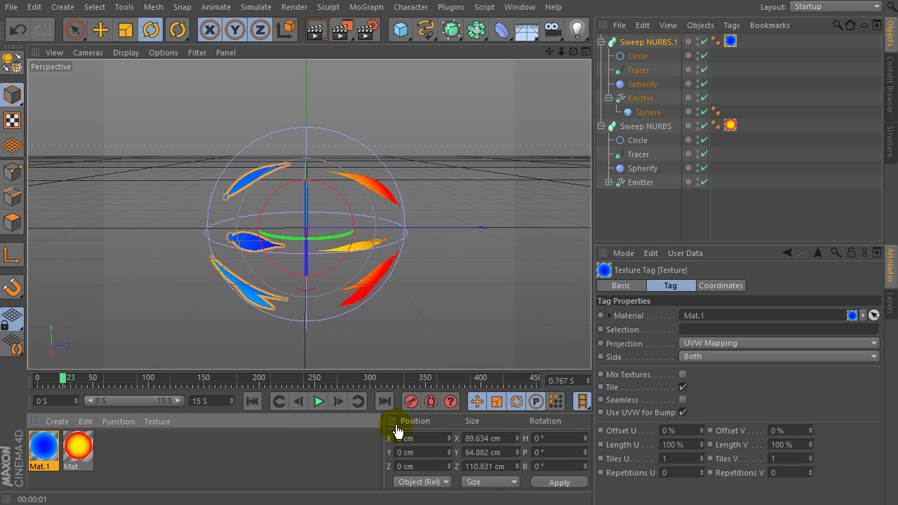
Play the animation up to frame 141 to examine the blue and red-yellow trails up close
{"action": "left_click", "coordinate": [318, 402]}
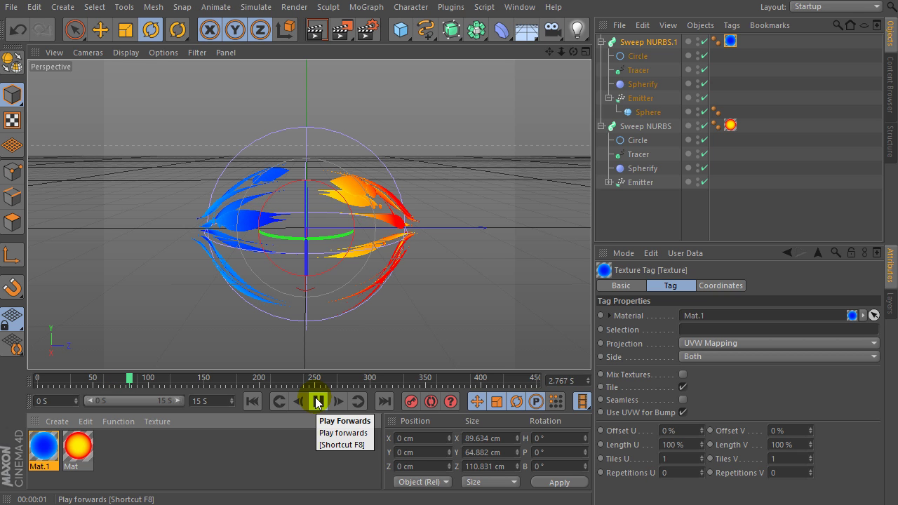
{"action": "left_click", "coordinate": [348, 160]}
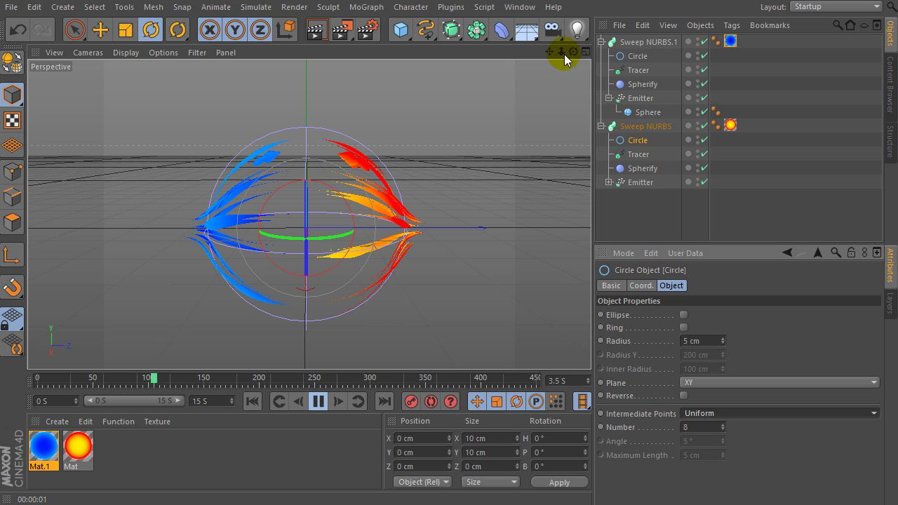
{"action": "scroll", "coordinate": [310, 214], "scroll_direction": "up", "scroll_amount": 3}
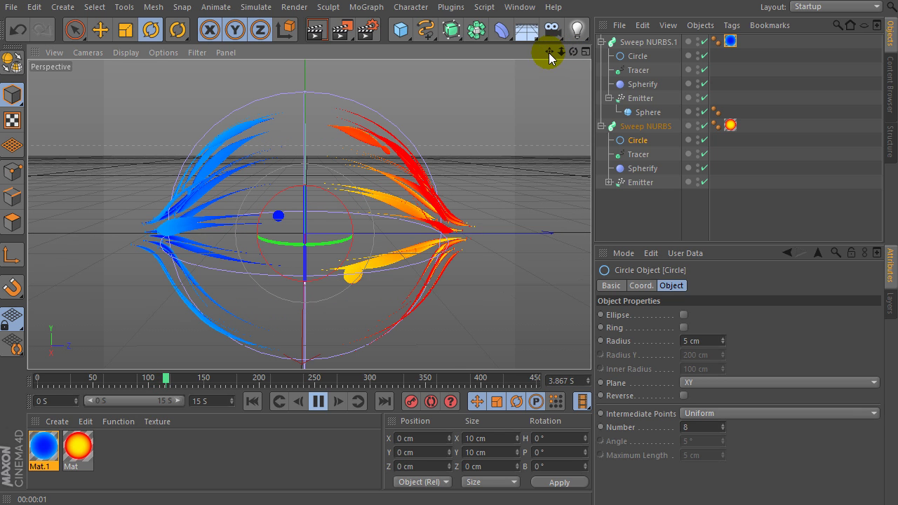
{"action": "left_click_drag", "start_coordinate": [561, 51], "coordinate": [550, 52]}
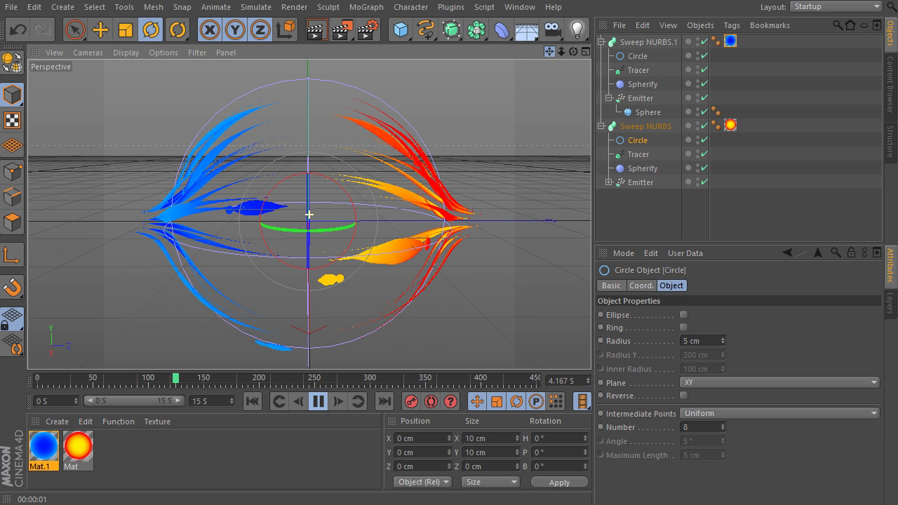
{"action": "left_click", "coordinate": [318, 401]}
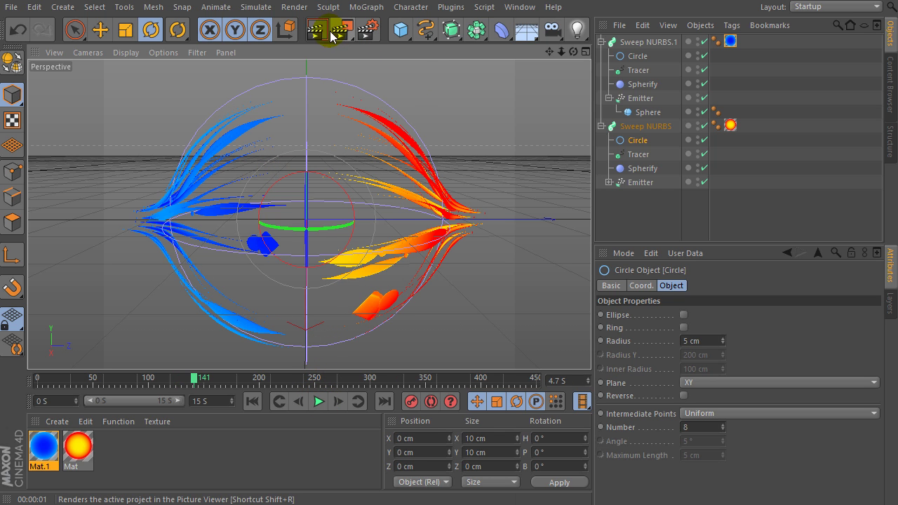
Add a Sphere primitive at the centre of the trails and set its radius to 150 cm
{"action": "left_click", "coordinate": [398, 33]}
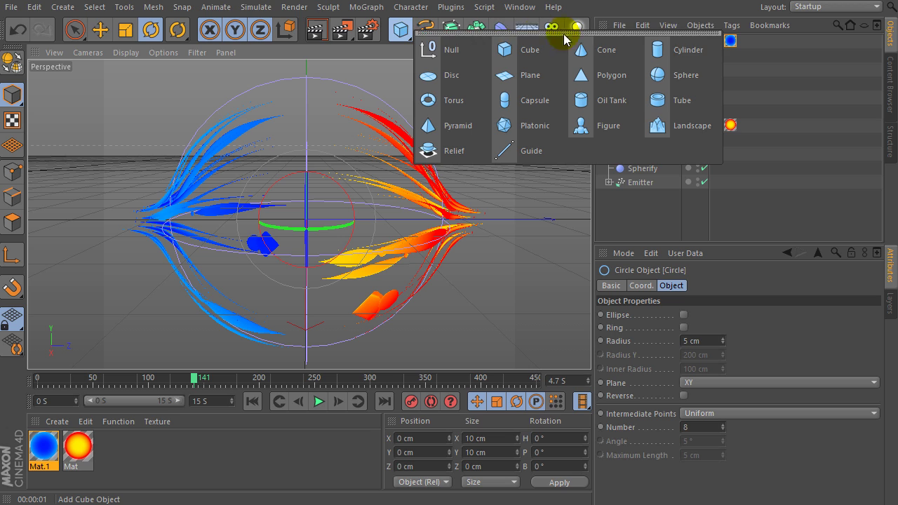
{"action": "left_click", "coordinate": [667, 75]}
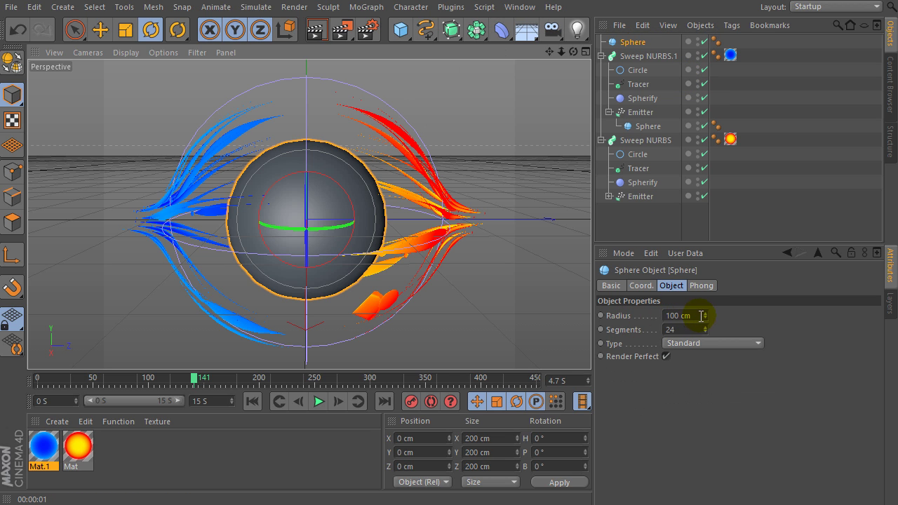
{"action": "left_click", "coordinate": [678, 316]}
{"action": "key", "text": "Return"}
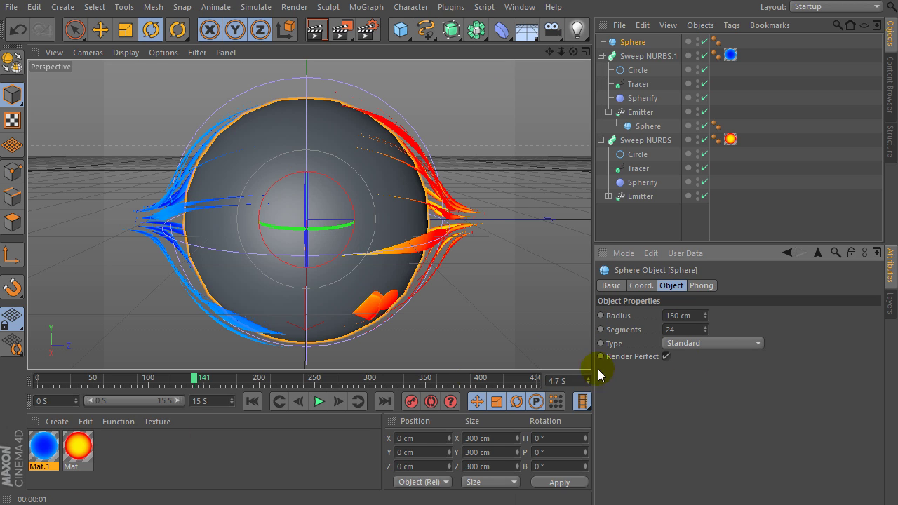
Create a third material and disable its Color channel, keeping Luminance off
{"action": "double_click", "coordinate": [145, 450]}
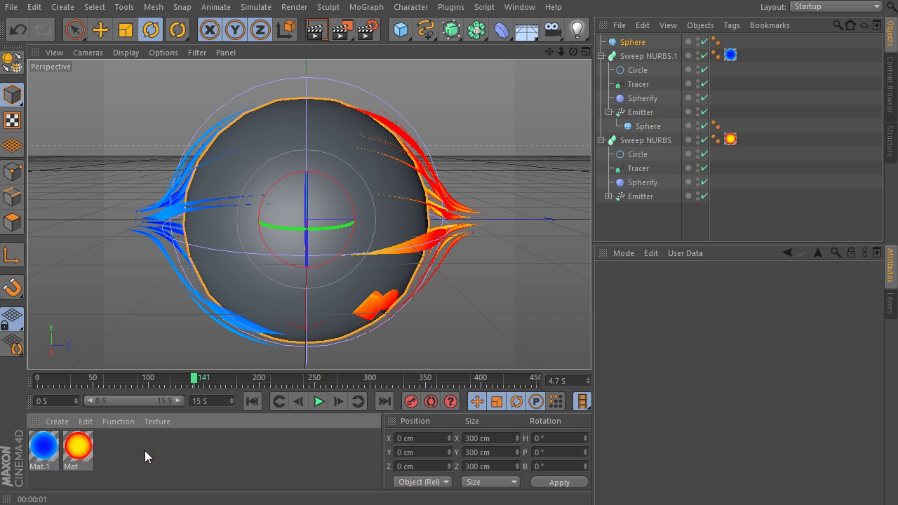
{"action": "double_click", "coordinate": [50, 445]}
{"action": "left_click_drag", "start_coordinate": [283, 34], "coordinate": [456, 5]}
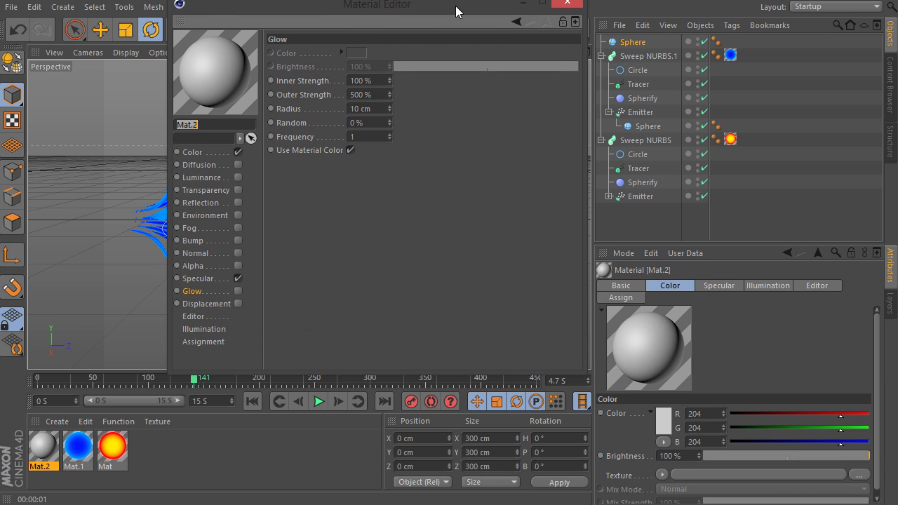
{"action": "left_click", "coordinate": [194, 154]}
{"action": "left_click", "coordinate": [241, 152]}
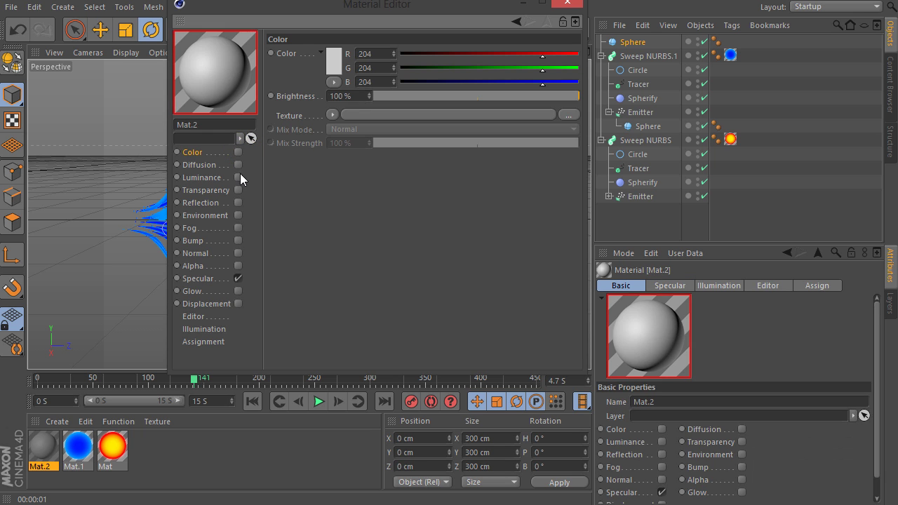
{"action": "left_click", "coordinate": [239, 176]}
{"action": "left_click", "coordinate": [239, 176]}
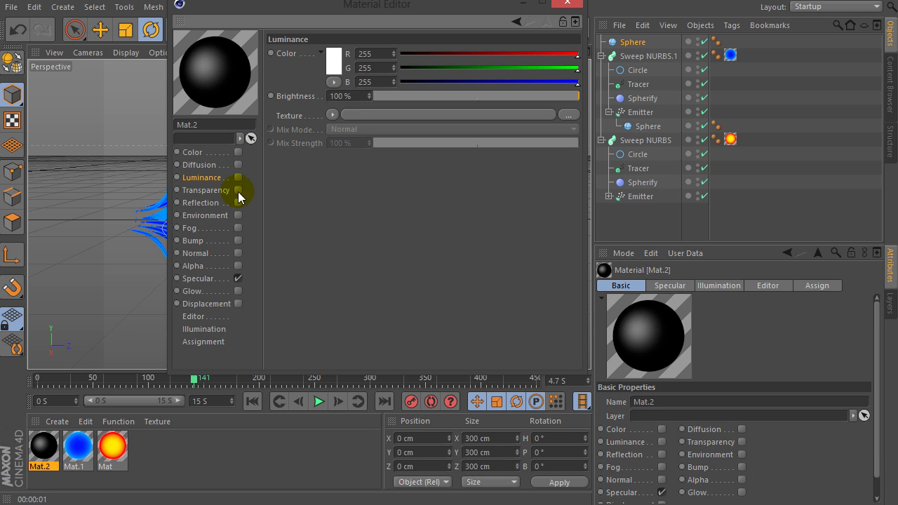
Enable Transparency on the third material and set its Refraction to 1.7
{"action": "left_click", "coordinate": [239, 190]}
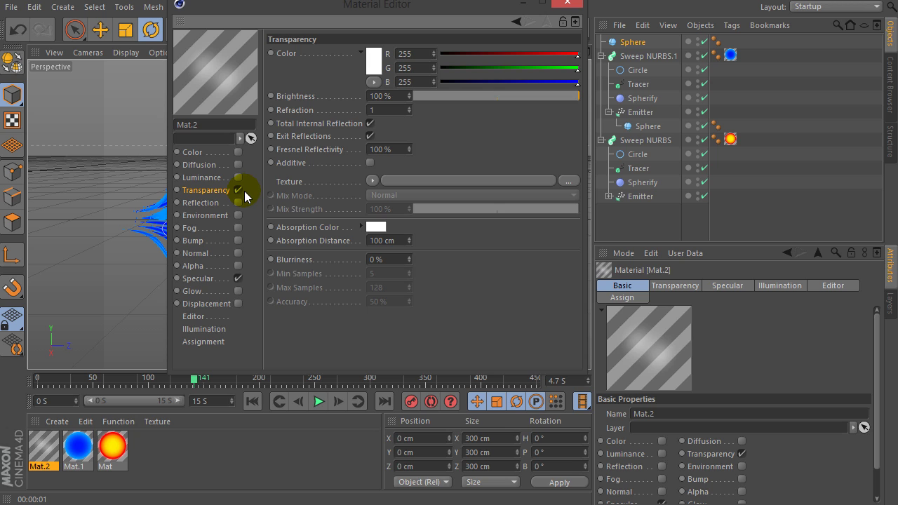
{"action": "left_click", "coordinate": [313, 123]}
{"action": "type", "text": ".7"}
{"action": "key", "text": "Return"}
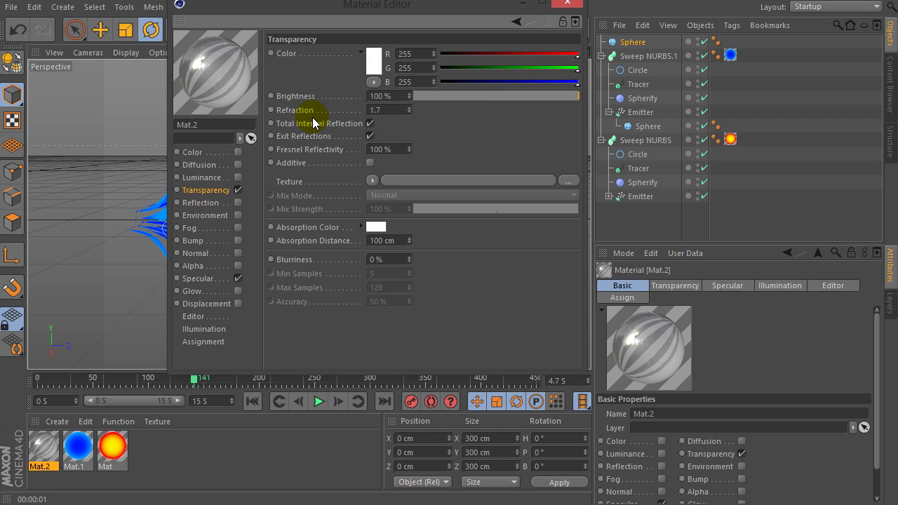
Enable Reflection on the third material at 50% Brightness and load a Fresnel shader into its texture
{"action": "left_click", "coordinate": [238, 203]}
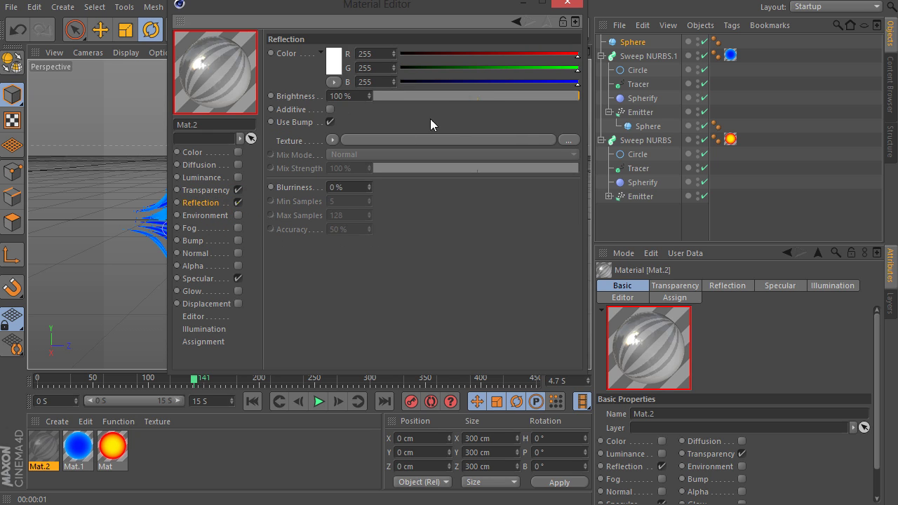
{"action": "left_click", "coordinate": [477, 97]}
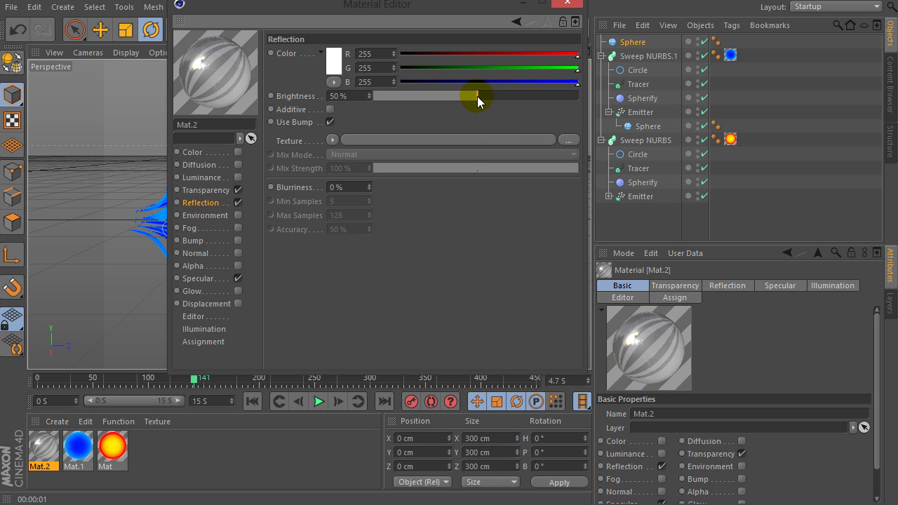
{"action": "left_click", "coordinate": [330, 140]}
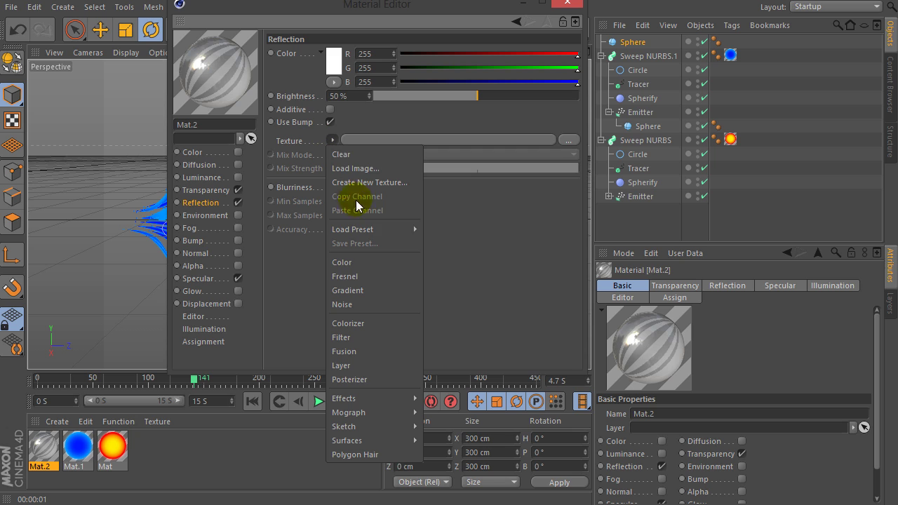
{"action": "left_click", "coordinate": [393, 270]}
{"action": "left_click", "coordinate": [344, 178]}
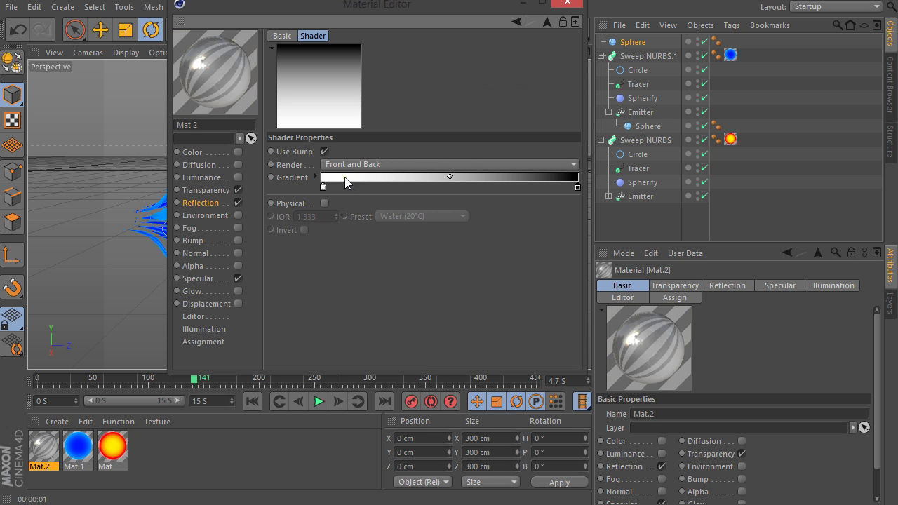
Invert the reflection Fresnel gradient's knots and change the black knot to grey (RGB 161, 161, 161)
{"action": "right_click", "coordinate": [325, 187]}
{"action": "left_click", "coordinate": [340, 197]}
{"action": "double_click", "coordinate": [323, 186]}
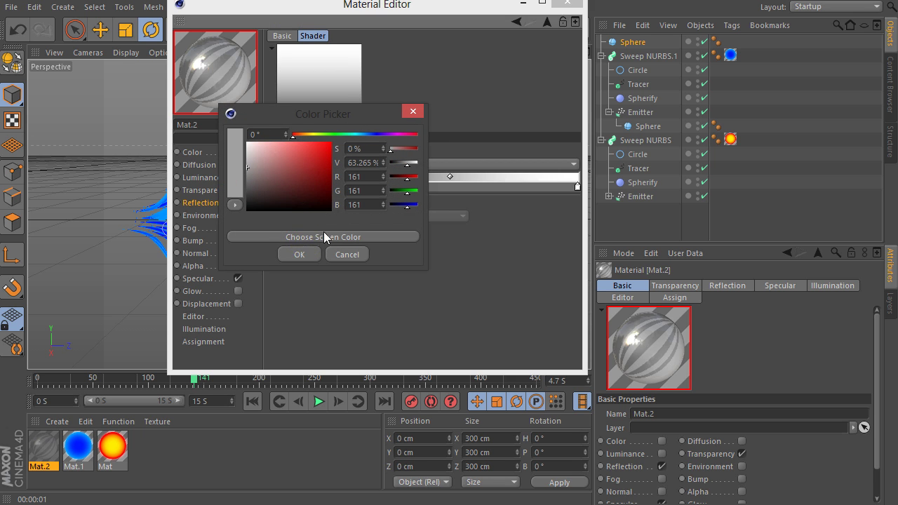
{"action": "left_click", "coordinate": [299, 254]}
{"action": "left_click", "coordinate": [545, 23]}
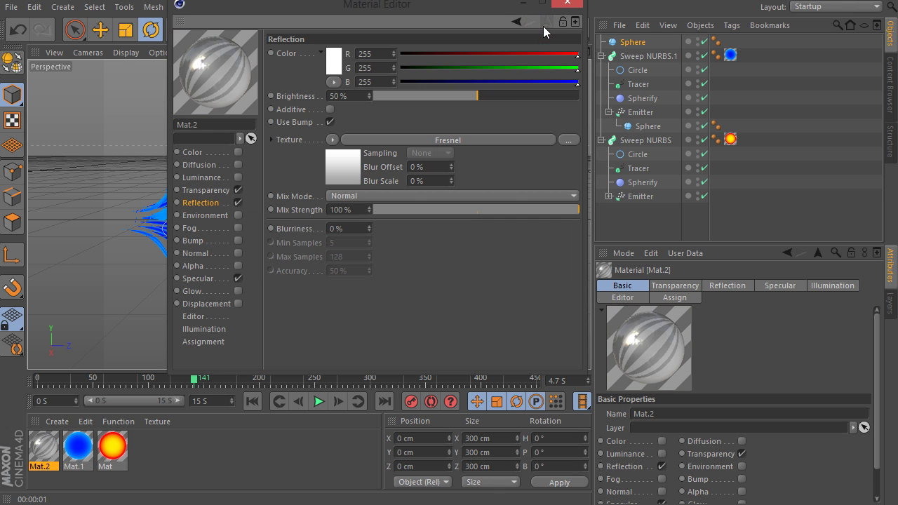
Set the reflection texture's Mix Strength to 50% and close the Material Editor
{"action": "left_click", "coordinate": [474, 209]}
{"action": "left_click", "coordinate": [370, 207]}
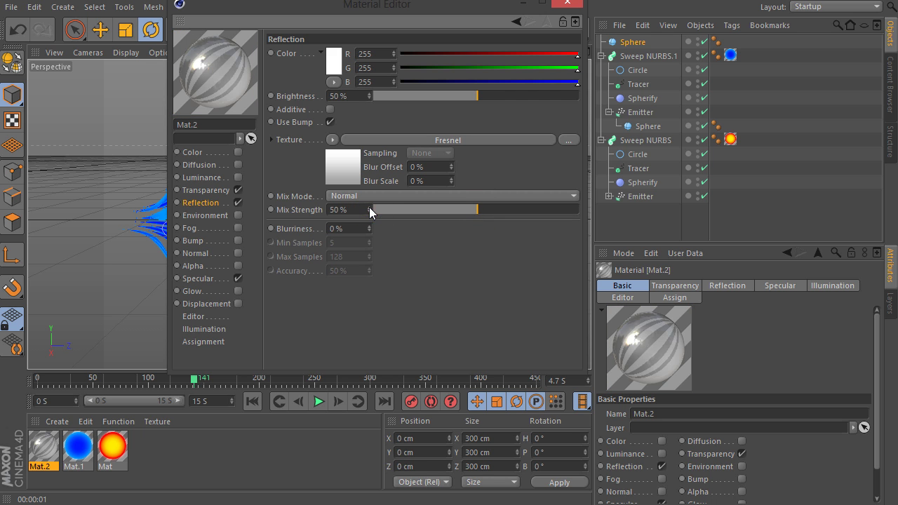
{"action": "left_click", "coordinate": [565, 3]}
Apply the transparent material to the 150 cm sphere and render the active view
{"action": "left_click_drag", "start_coordinate": [43, 448], "coordinate": [231, 292]}
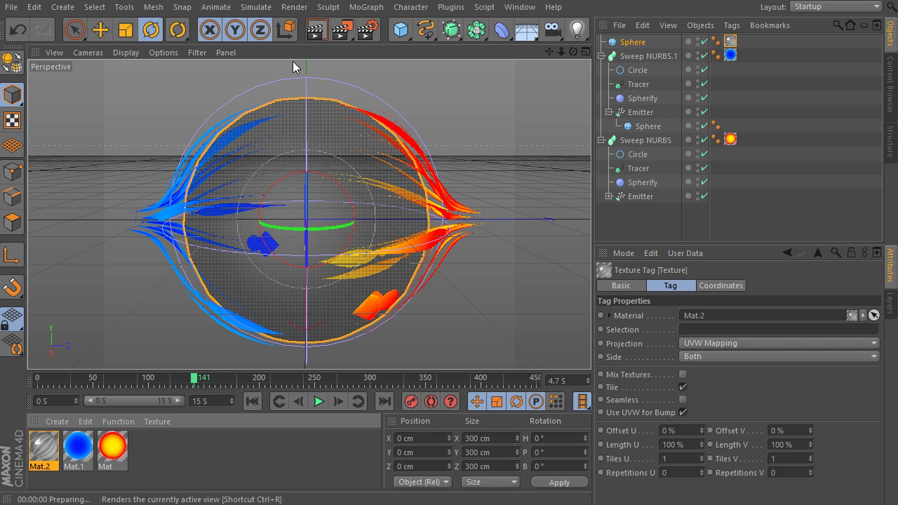
{"action": "left_click_drag", "start_coordinate": [229, 282], "coordinate": [463, 367]}
{"action": "key", "text": "ctrl+r"}
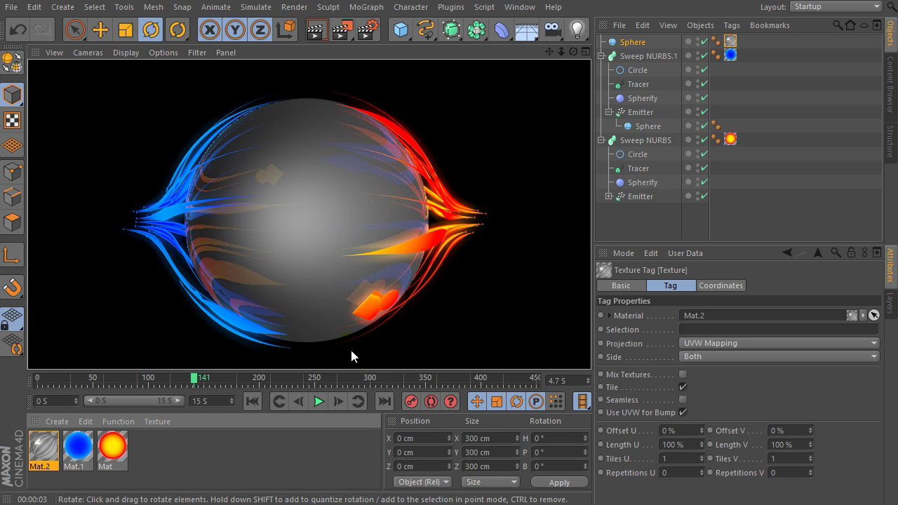
Advance the animation to frame 144 and add a Background object to the scene
{"action": "left_click", "coordinate": [316, 401]}
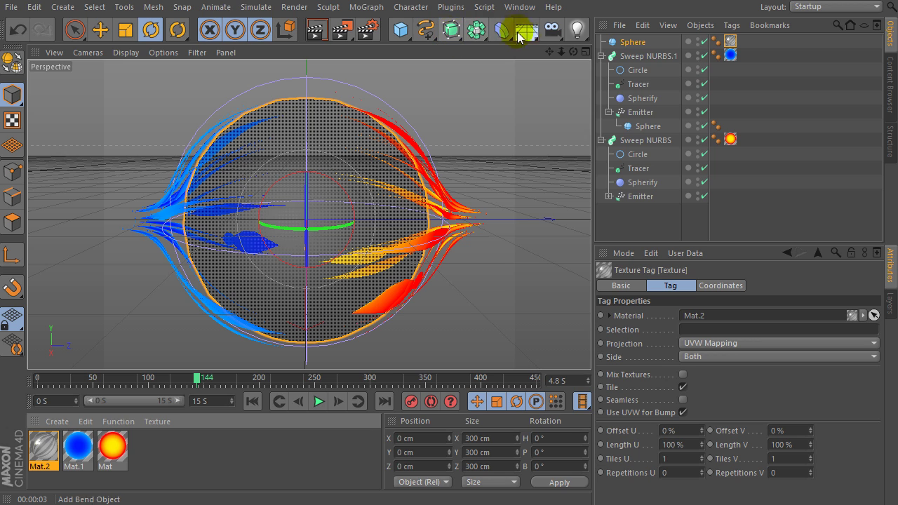
{"action": "left_click_drag", "start_coordinate": [527, 30], "coordinate": [579, 31]}
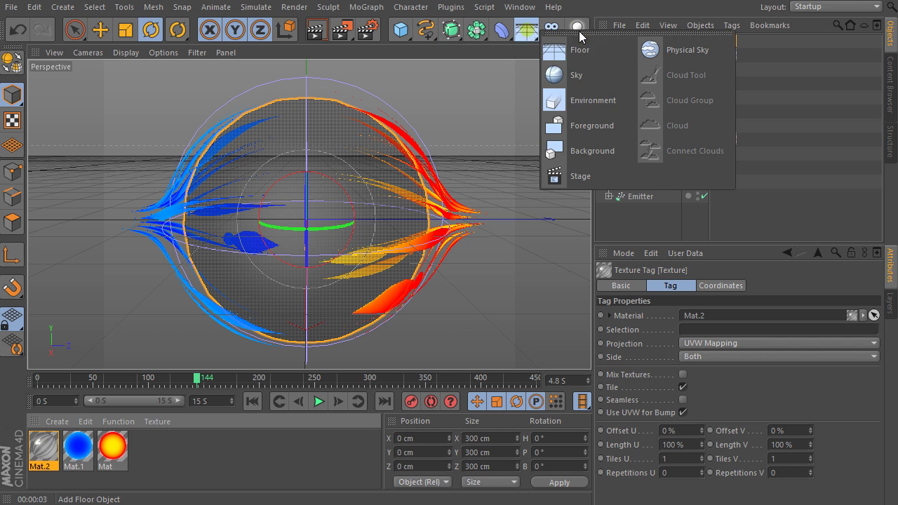
{"action": "left_click", "coordinate": [582, 151]}
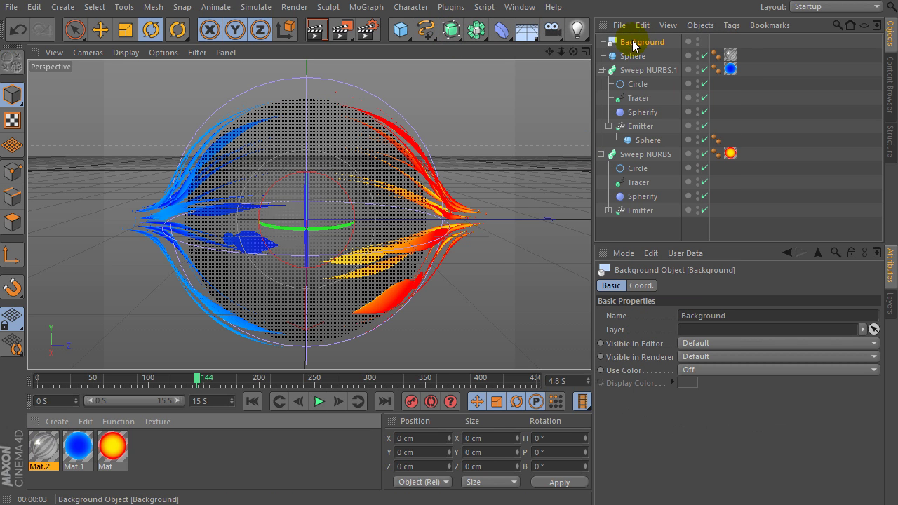
Create a new material for the background, open it for editing, disable its Specular channel and show the Color channel
{"action": "double_click", "coordinate": [172, 457]}
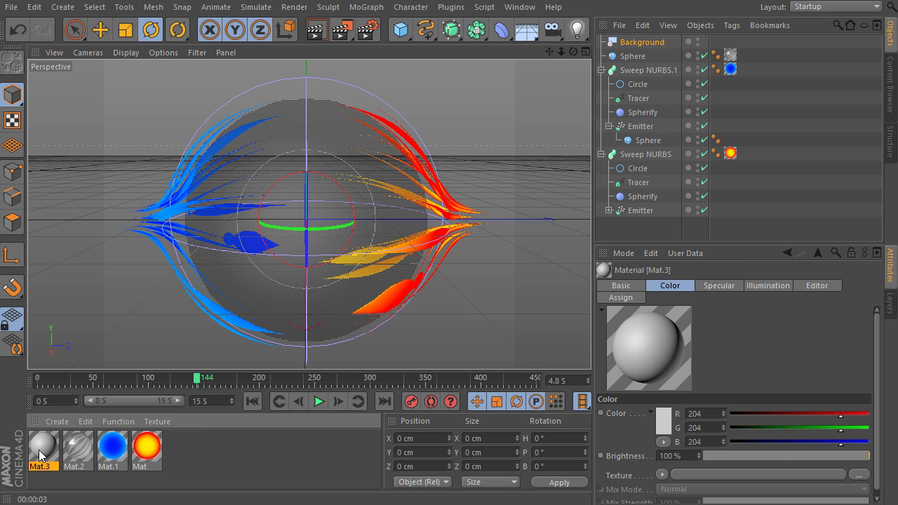
{"action": "double_click", "coordinate": [38, 450]}
{"action": "left_click_drag", "start_coordinate": [214, 41], "coordinate": [407, 9]}
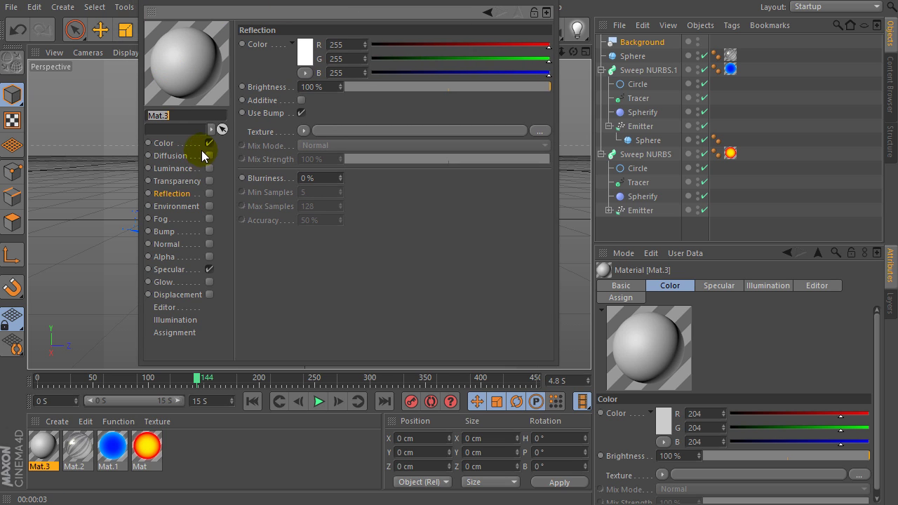
{"action": "left_click", "coordinate": [209, 269]}
{"action": "left_click", "coordinate": [184, 145]}
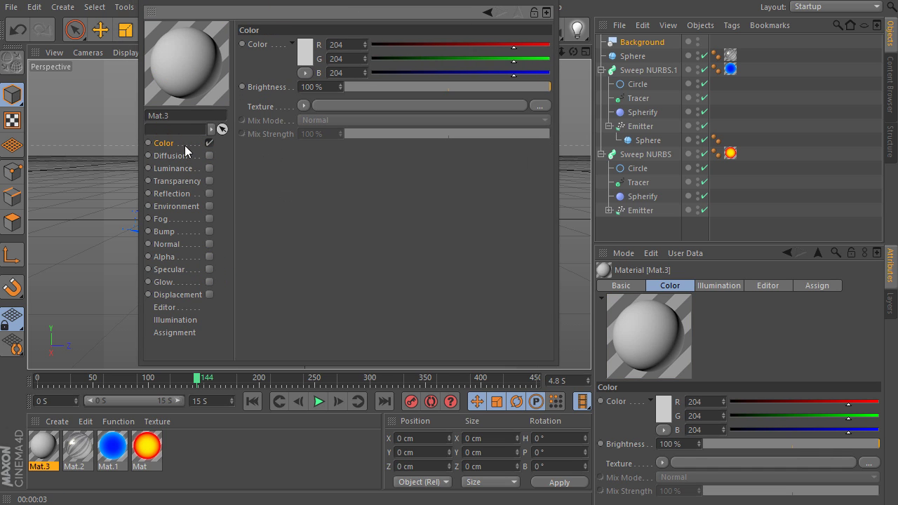
Load a Gradient shader into the material's Color texture and set its type to 2D - Circular
{"action": "left_click", "coordinate": [304, 105]}
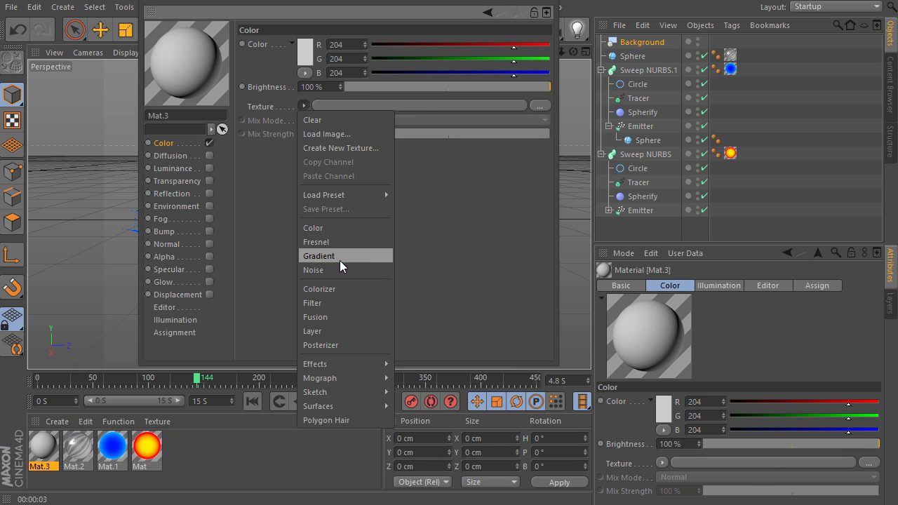
{"action": "left_click", "coordinate": [340, 259]}
{"action": "left_click", "coordinate": [310, 140]}
{"action": "left_click", "coordinate": [308, 164]}
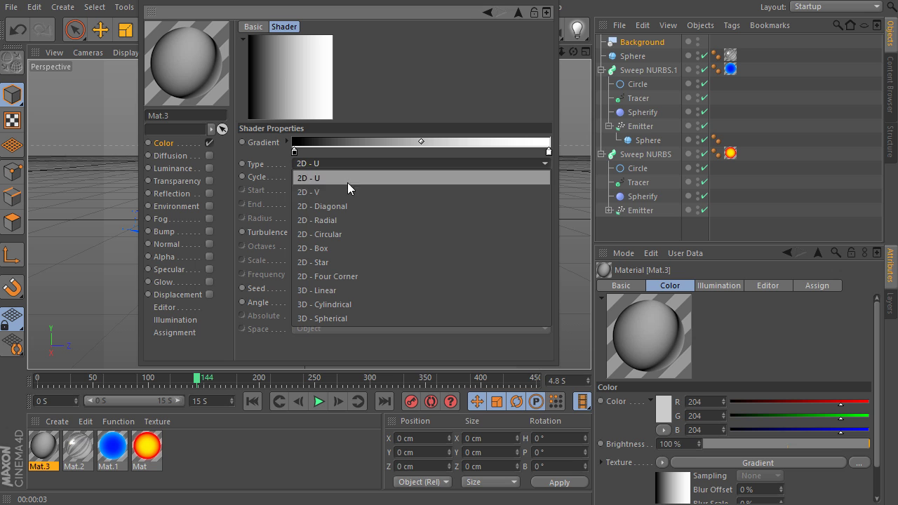
{"action": "left_click", "coordinate": [343, 233]}
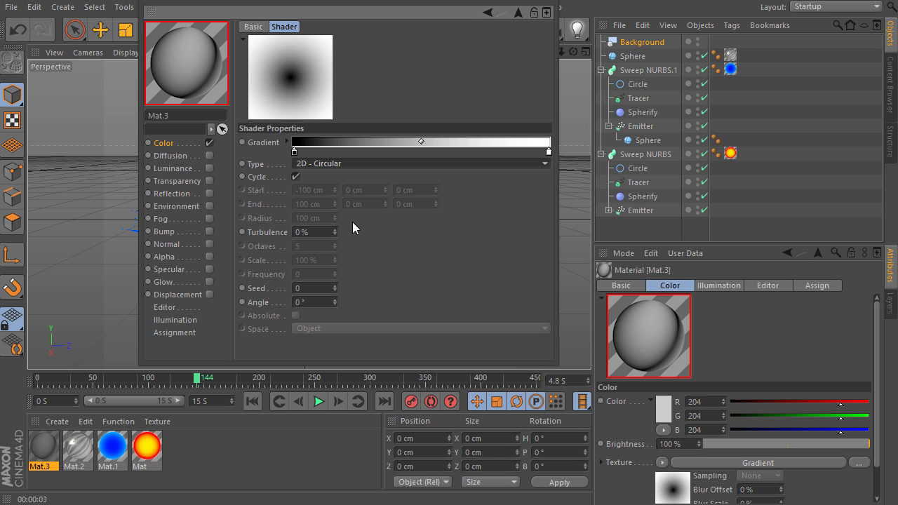
Invert the circular gradient's knots and change the white centre knot to a dark blue-grey
{"action": "right_click", "coordinate": [295, 154]}
{"action": "left_click", "coordinate": [313, 163]}
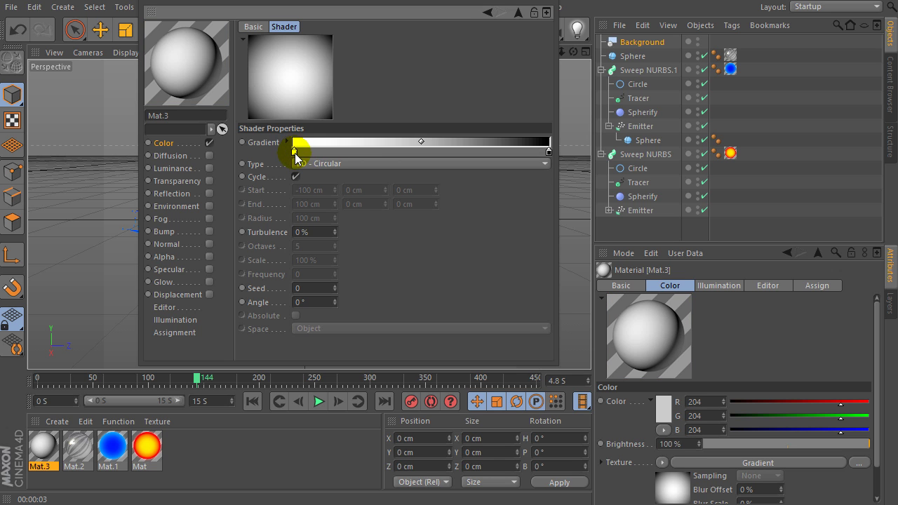
{"action": "double_click", "coordinate": [294, 150]}
{"action": "left_click", "coordinate": [236, 157]}
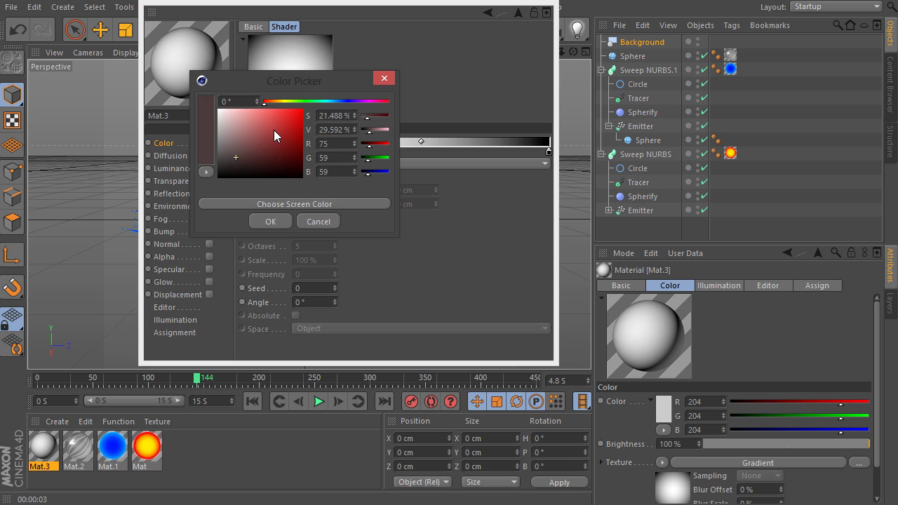
{"action": "left_click", "coordinate": [336, 102]}
{"action": "left_click", "coordinate": [270, 222]}
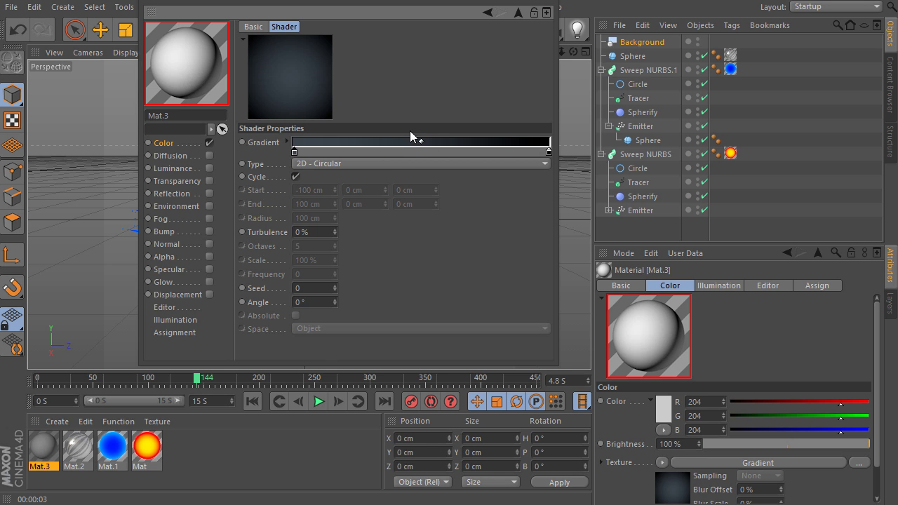
Lighten the circular gradient's dark blue-grey centre knot slightly
{"action": "left_click", "coordinate": [312, 153]}
{"action": "double_click", "coordinate": [295, 151]}
{"action": "left_click", "coordinate": [236, 155]}
{"action": "left_click", "coordinate": [269, 221]}
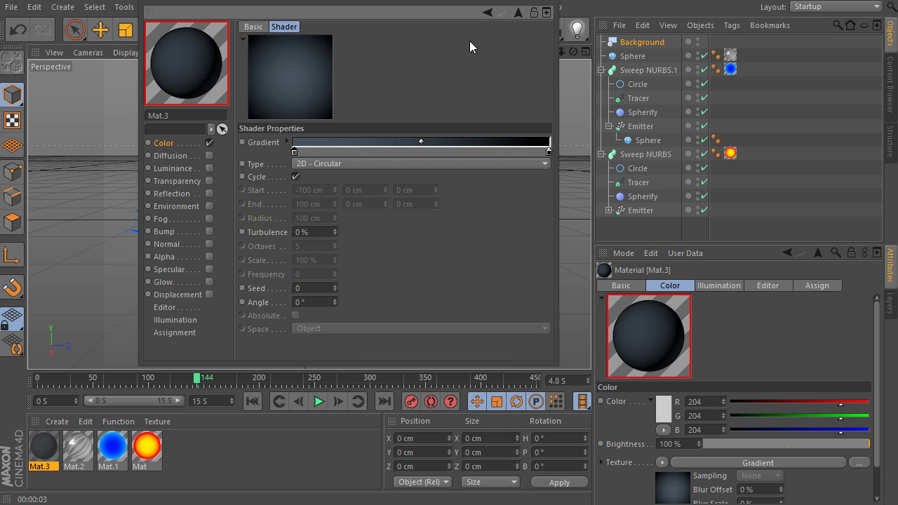
Close the Material Editor, apply the dark gradient material to the Background object and render the active view
{"action": "left_click", "coordinate": [547, 13]}
{"action": "left_click_drag", "start_coordinate": [43, 443], "coordinate": [642, 43]}
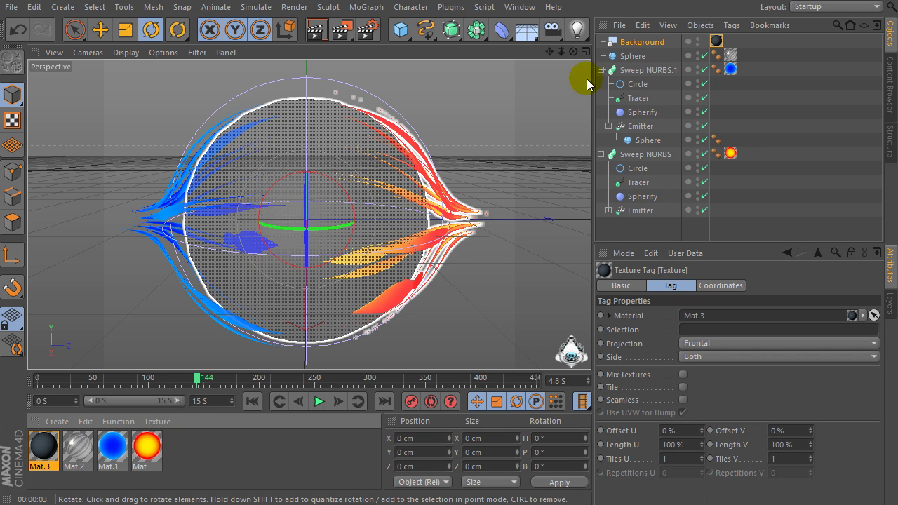
{"action": "left_click", "coordinate": [316, 30]}
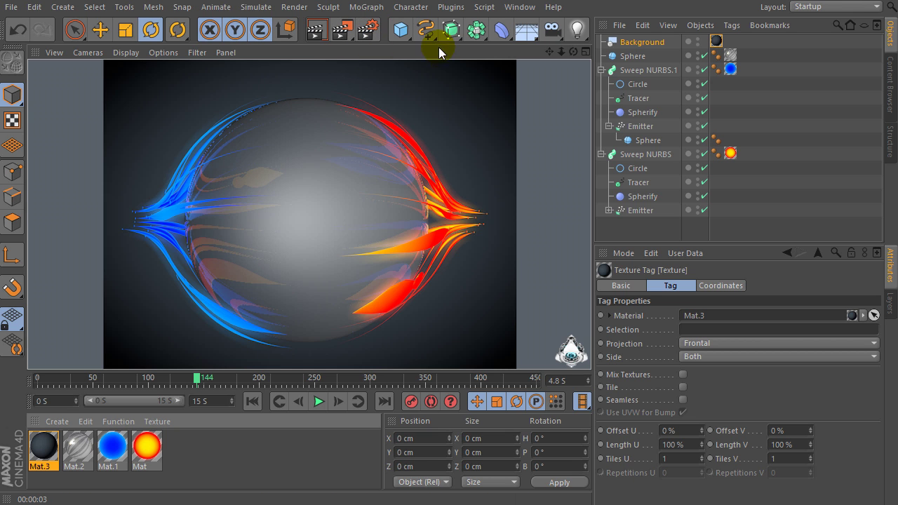
Set the render output to the Film/Video preset HDV/HDTV 720 29.97, 1280 by 720 pixels
{"action": "left_click", "coordinate": [367, 29]}
{"action": "left_click_drag", "start_coordinate": [344, 1], "coordinate": [352, 7]}
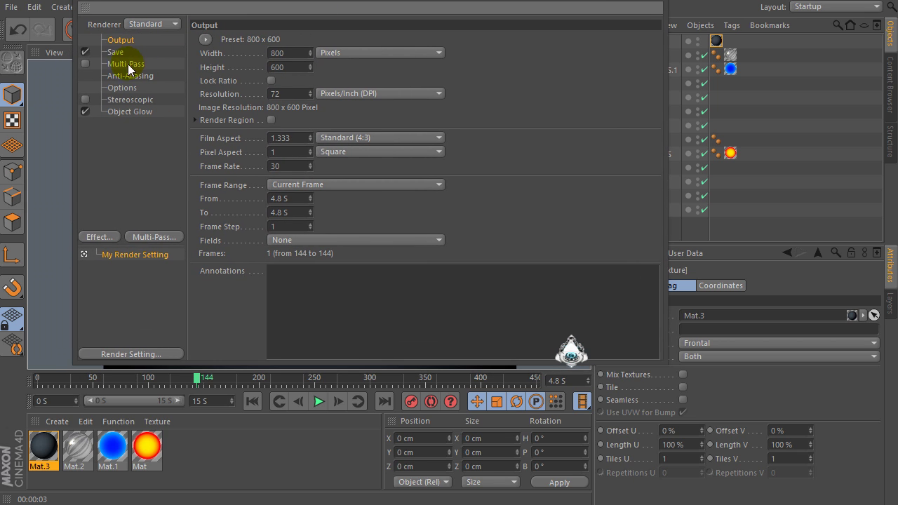
{"action": "left_click", "coordinate": [204, 38]}
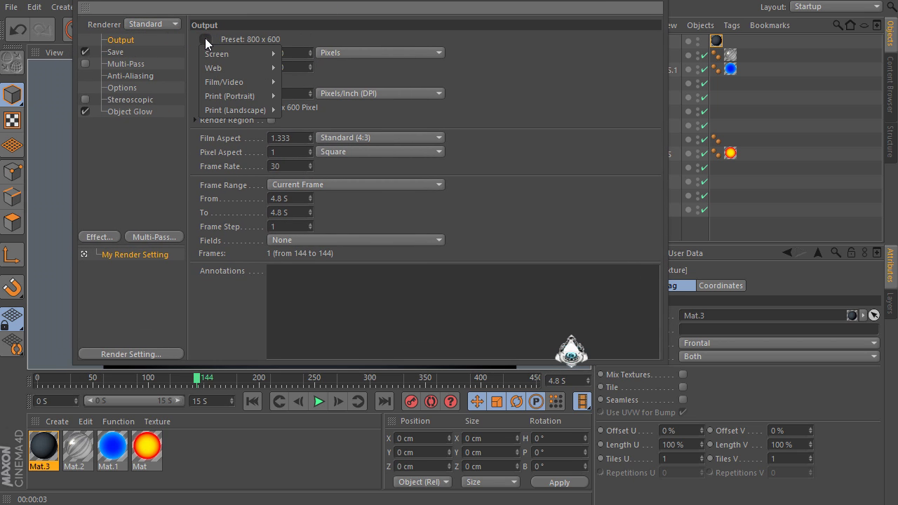
{"action": "mouse_move", "coordinate": [231, 83]}
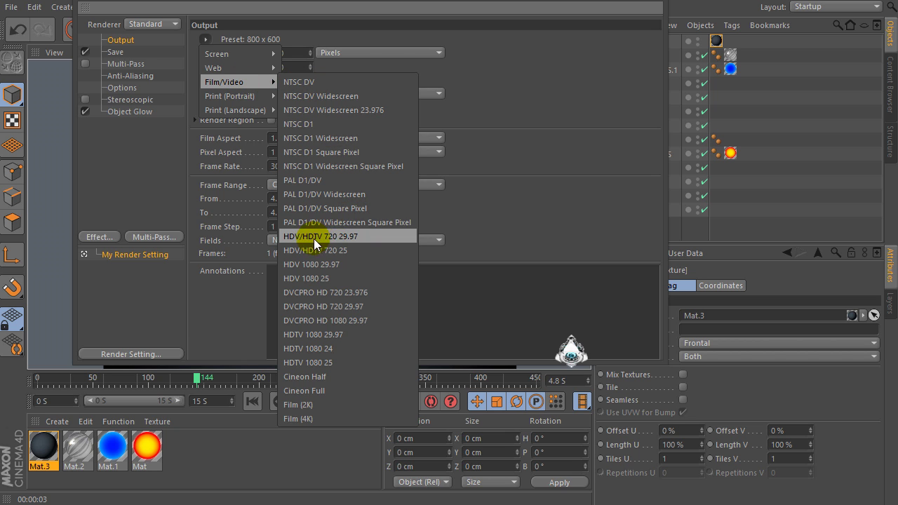
{"action": "left_click", "coordinate": [341, 237]}
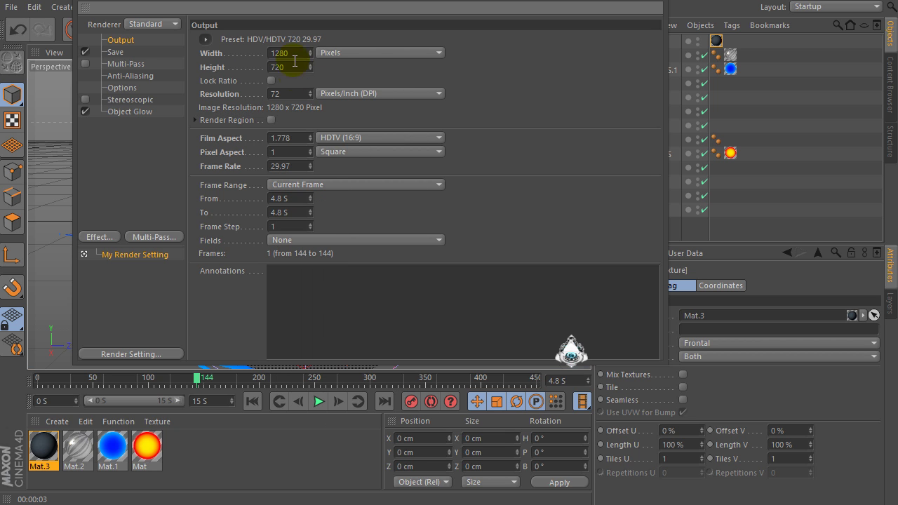
{"action": "left_click_drag", "start_coordinate": [286, 68], "coordinate": [255, 80]}
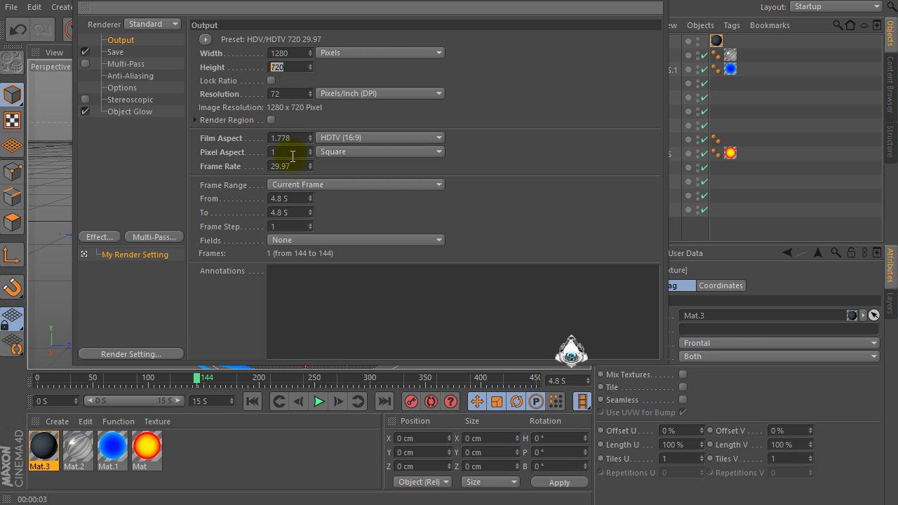
Set the render output's frame range to All Frames
{"action": "left_click", "coordinate": [298, 184]}
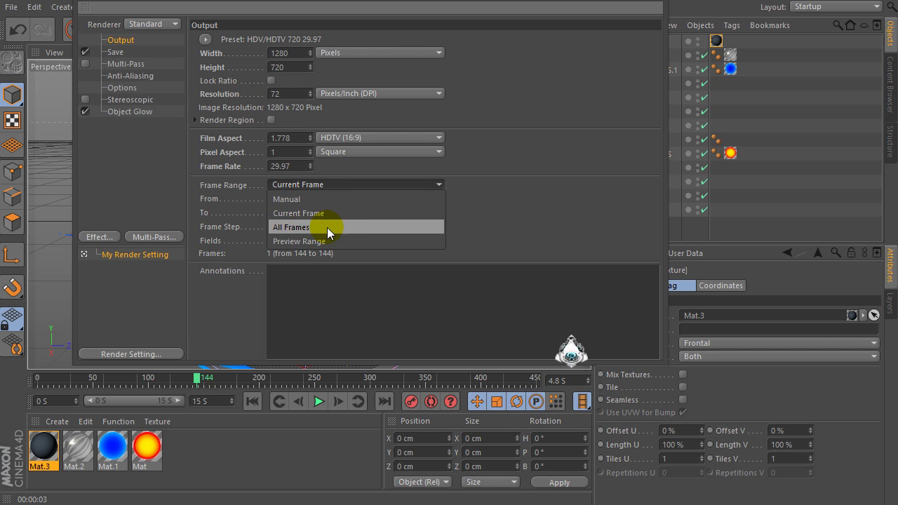
{"action": "left_click", "coordinate": [337, 227]}
{"action": "double_click", "coordinate": [280, 213]}
{"action": "double_click", "coordinate": [285, 53]}
{"action": "key", "text": "Tab"}
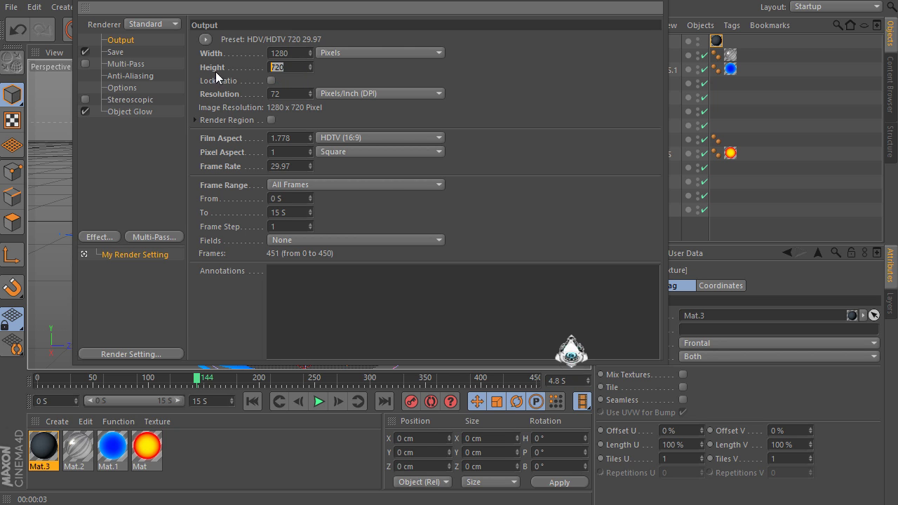
Set the render's save format to QuickTime Movie
{"action": "left_click", "coordinate": [115, 55]}
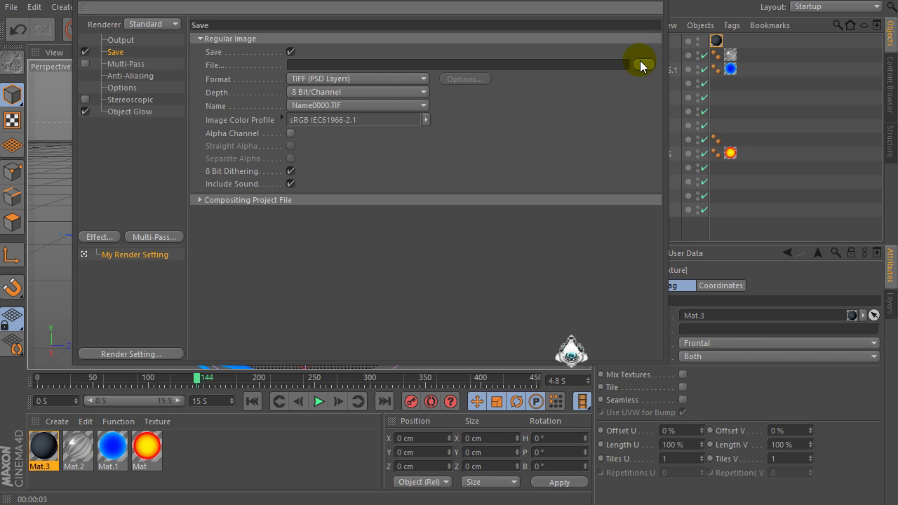
{"action": "left_click", "coordinate": [317, 78]}
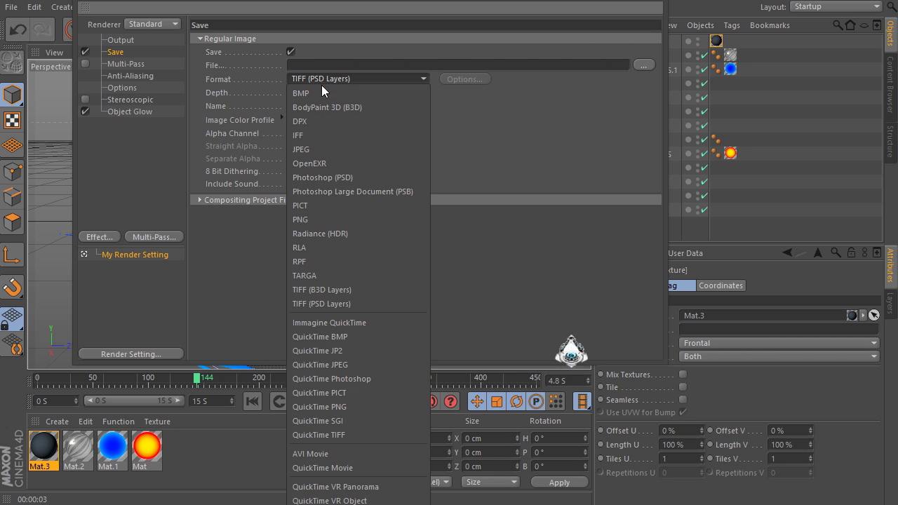
{"action": "left_click", "coordinate": [365, 467]}
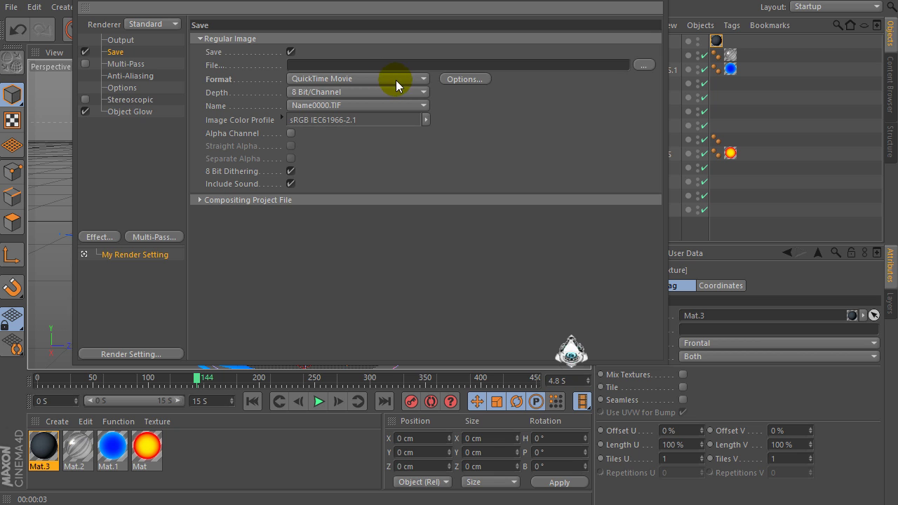
Set the render's anti-aliasing to Best, close the render settings and narrow the viewport slightly
{"action": "left_click", "coordinate": [129, 75]}
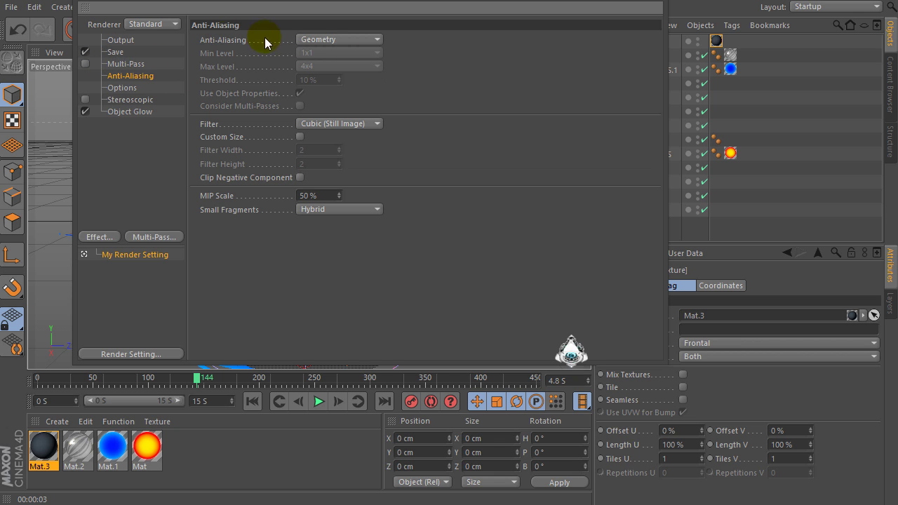
{"action": "left_click", "coordinate": [327, 39]}
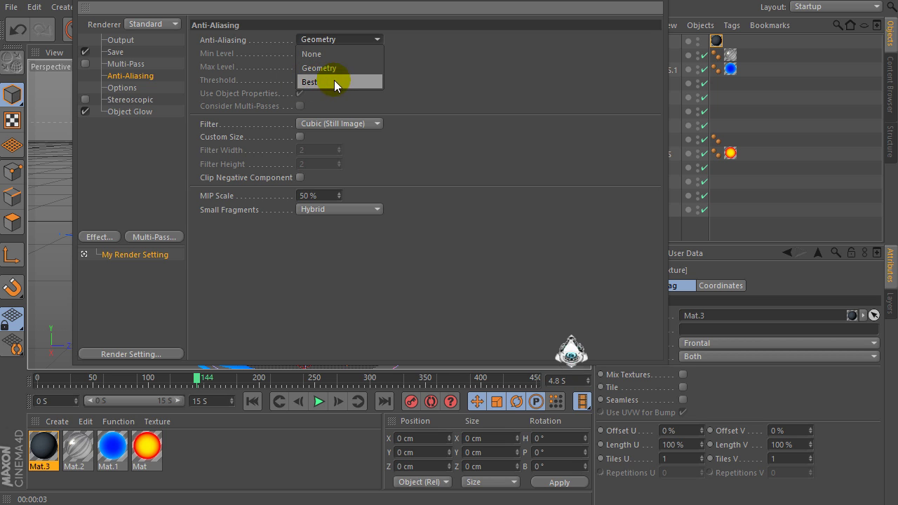
{"action": "left_click", "coordinate": [353, 82]}
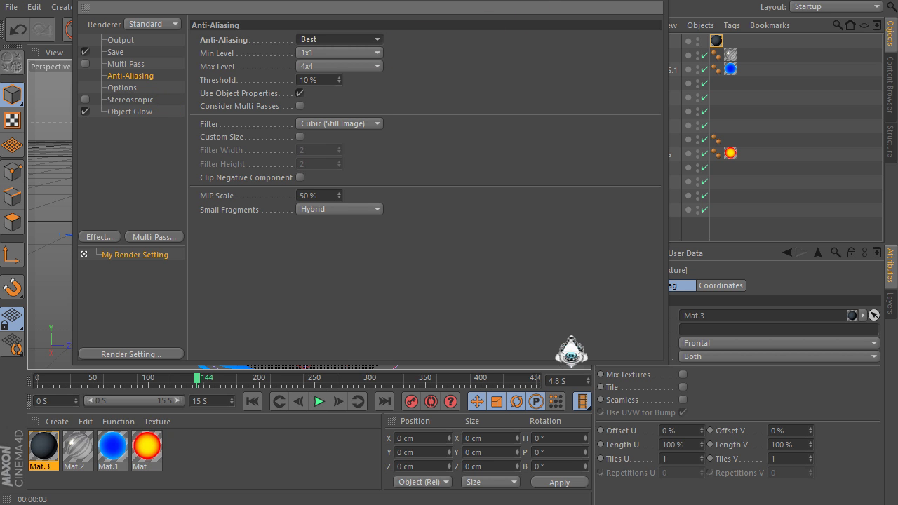
{"action": "left_click", "coordinate": [656, 7]}
{"action": "left_click_drag", "start_coordinate": [594, 89], "coordinate": [576, 90]}
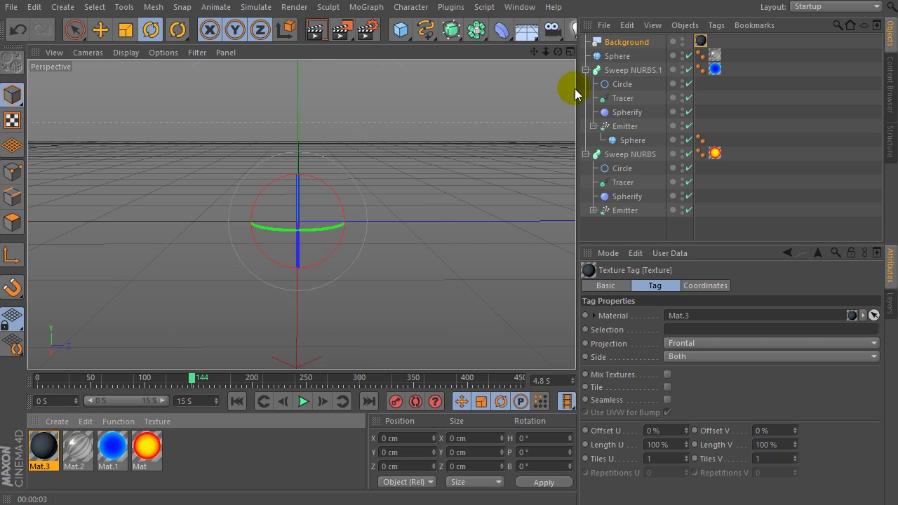
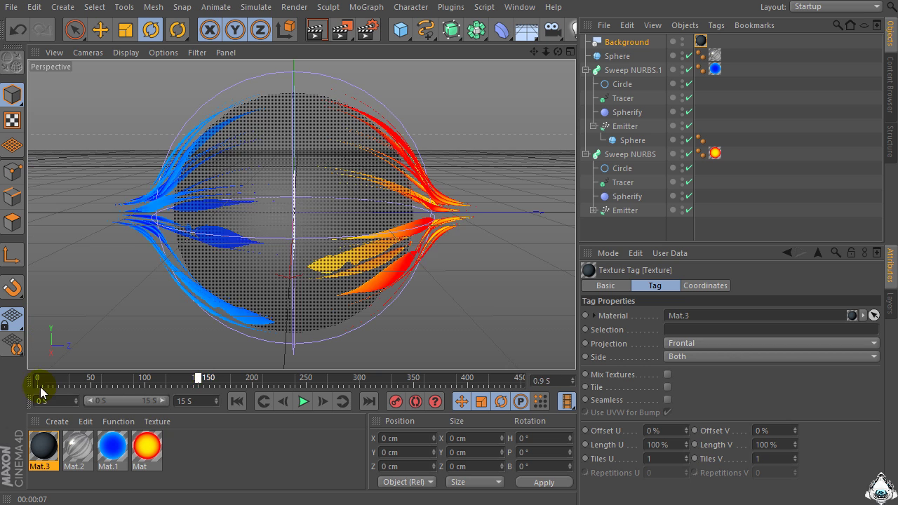
Play the animation from frame 0, pause it at frame 112, select the transparent material and render the active view
{"action": "left_click", "coordinate": [37, 388]}
{"action": "left_click", "coordinate": [303, 401]}
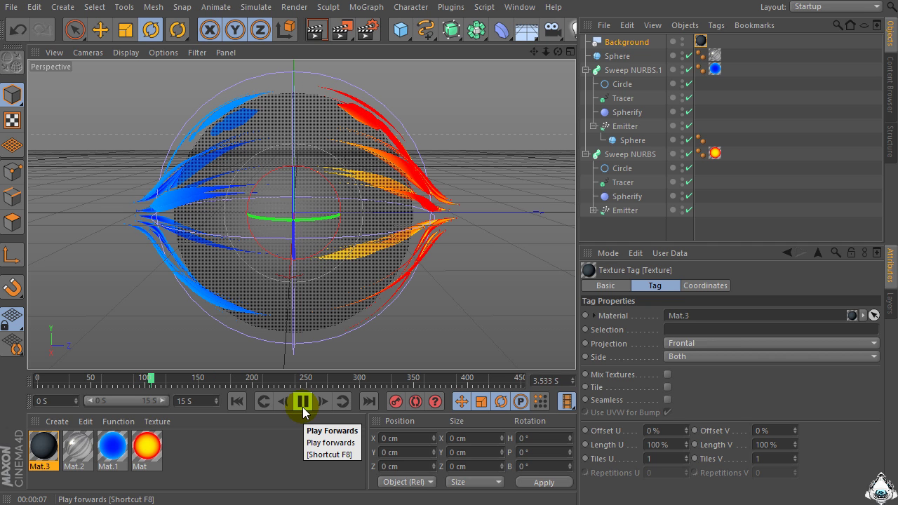
{"action": "left_click", "coordinate": [303, 406]}
{"action": "left_click", "coordinate": [78, 449]}
{"action": "key", "text": "ctrl+r"}
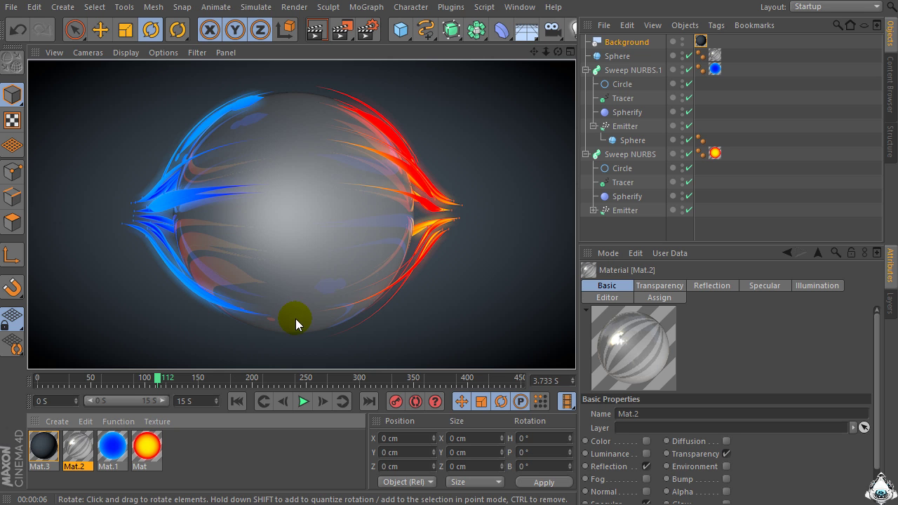
Replay the animation from the start to examine how the trails wrap the sphere, pausing at frames 128 and 139
{"action": "left_click", "coordinate": [303, 402]}
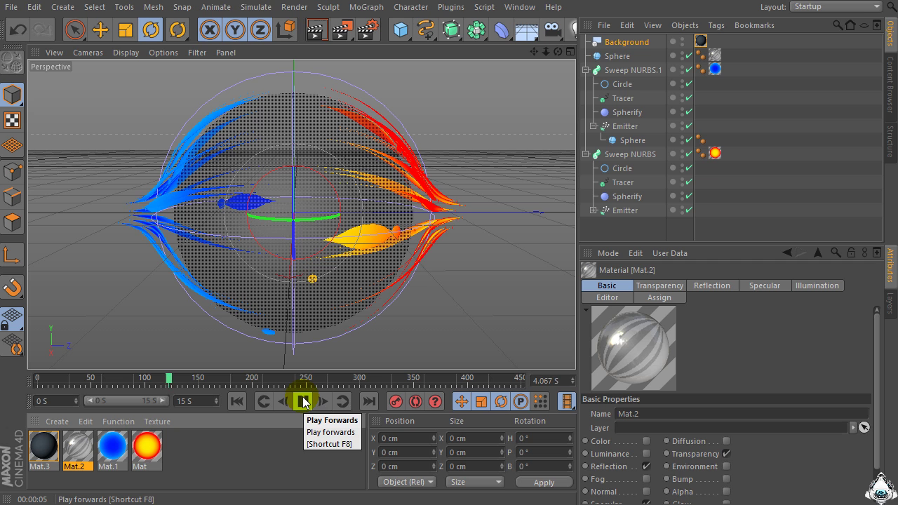
{"action": "left_click", "coordinate": [303, 402]}
{"action": "left_click", "coordinate": [236, 401]}
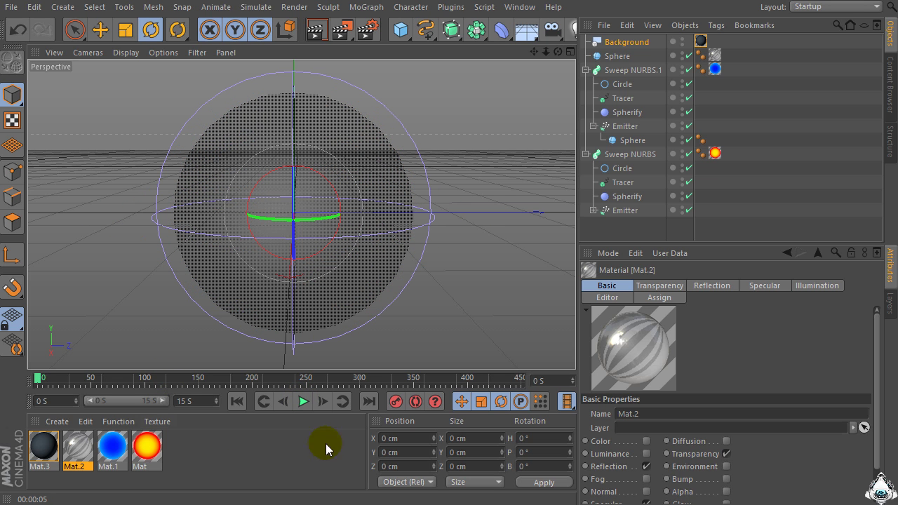
{"action": "left_click", "coordinate": [306, 403]}
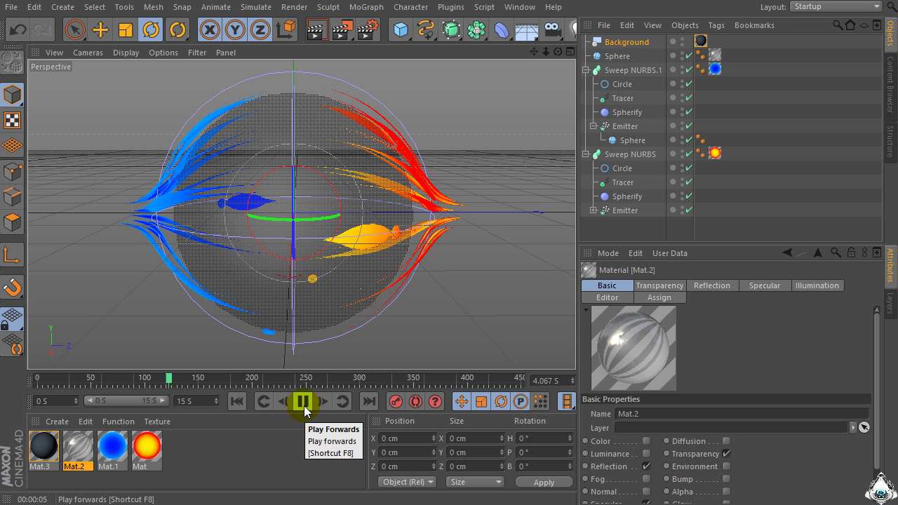
{"action": "left_click", "coordinate": [304, 406]}
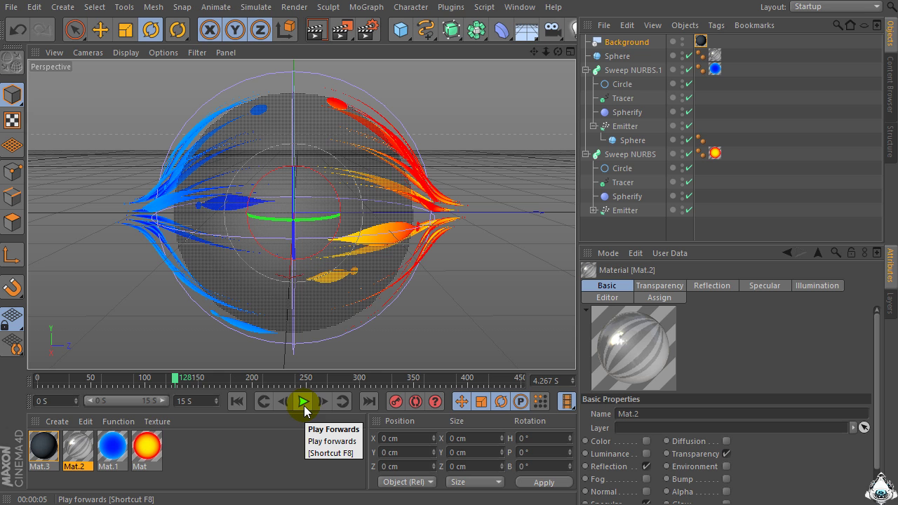
{"action": "left_click", "coordinate": [304, 405]}
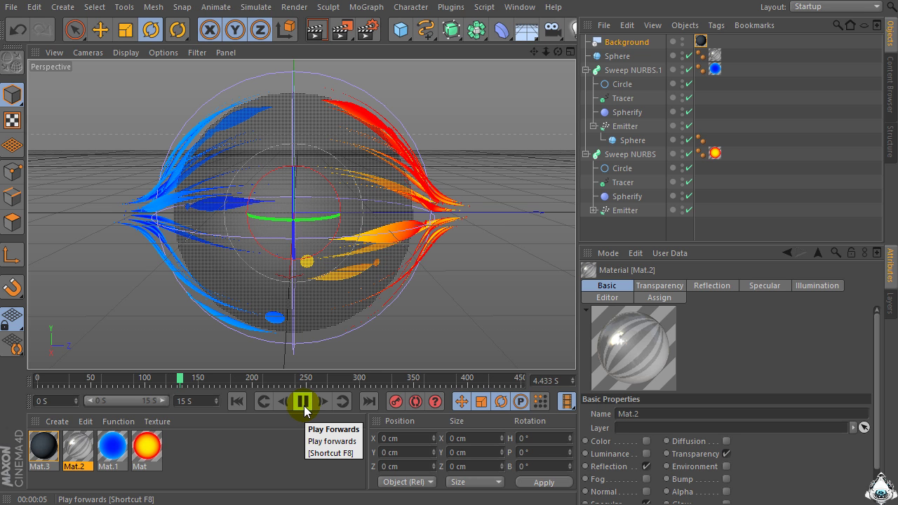
{"action": "left_click", "coordinate": [303, 405]}
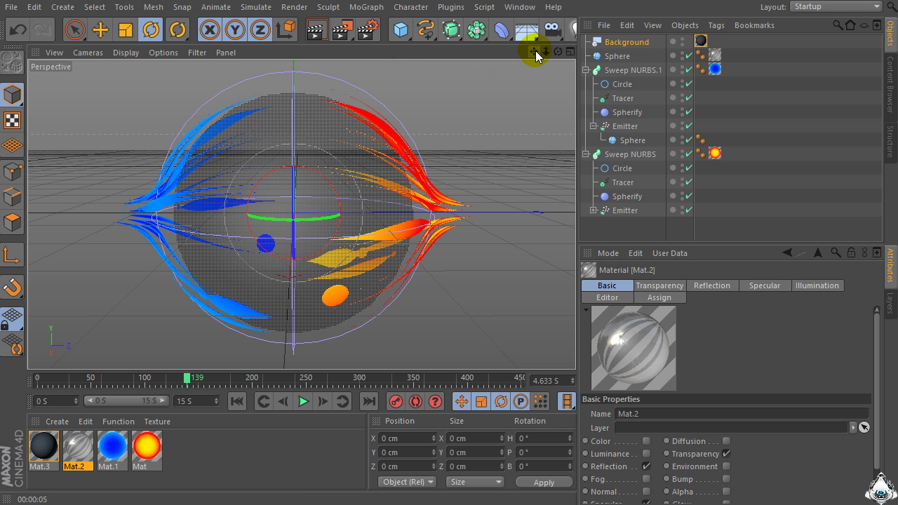
Advance the animation to frame 145, frame the sphere and its trails closer, and render the active view
{"action": "left_click_drag", "start_coordinate": [535, 55], "coordinate": [535, 50]}
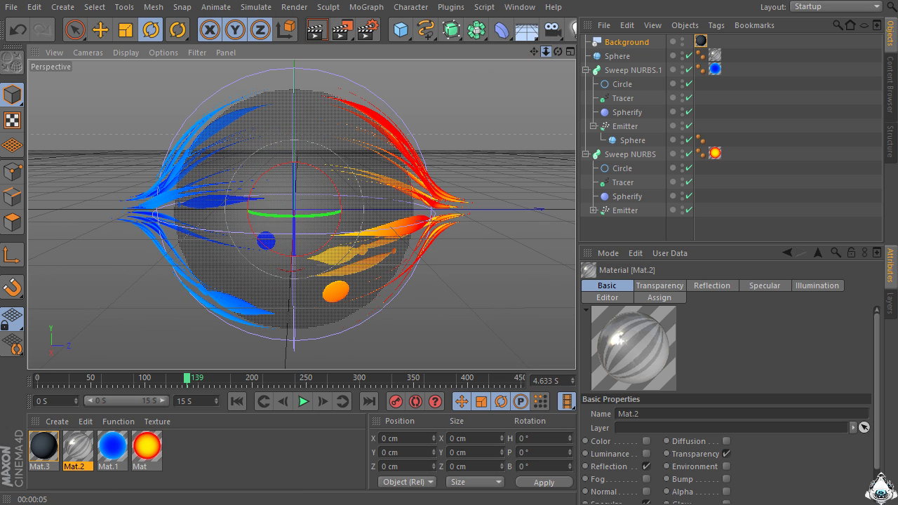
{"action": "left_click", "coordinate": [304, 402]}
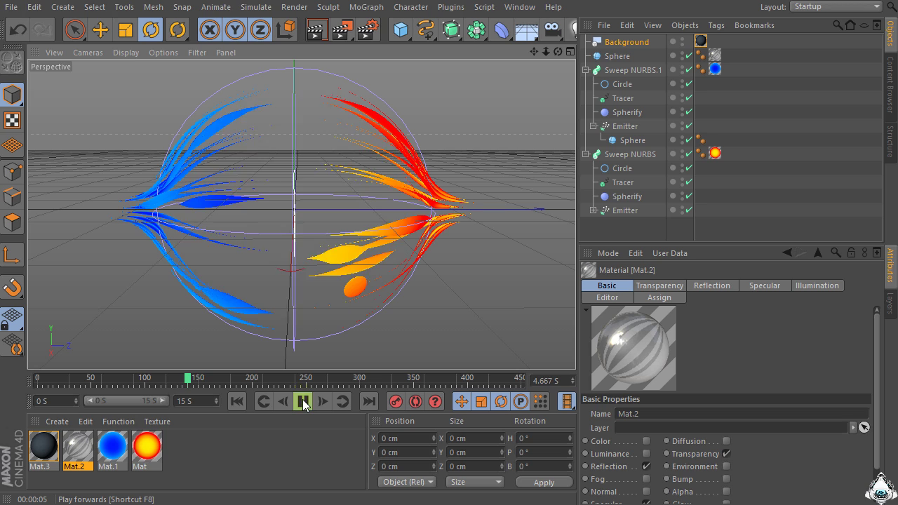
{"action": "left_click", "coordinate": [303, 403]}
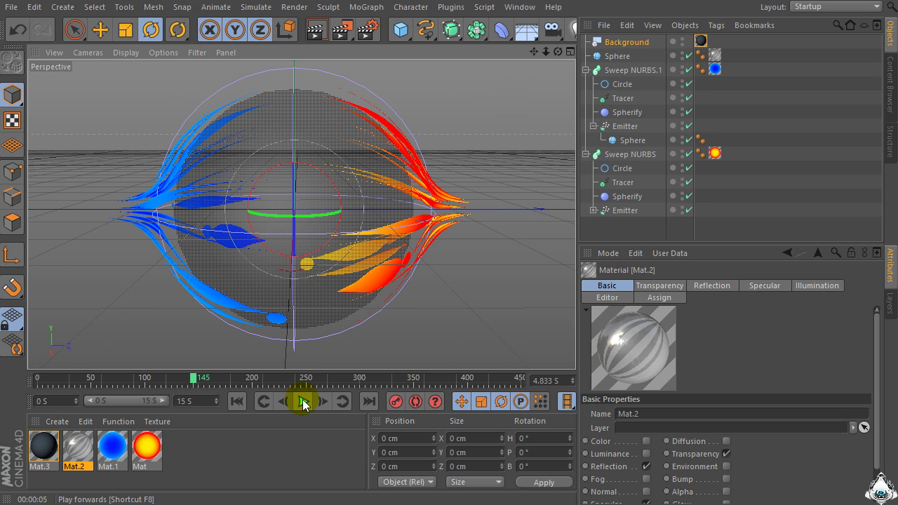
{"action": "mouse_move", "coordinate": [546, 52]}
{"action": "left_mouse_down"}
{"action": "mouse_move", "coordinate": [558, 52]}
{"action": "mouse_move", "coordinate": [538, 51]}
{"action": "left_mouse_up"}
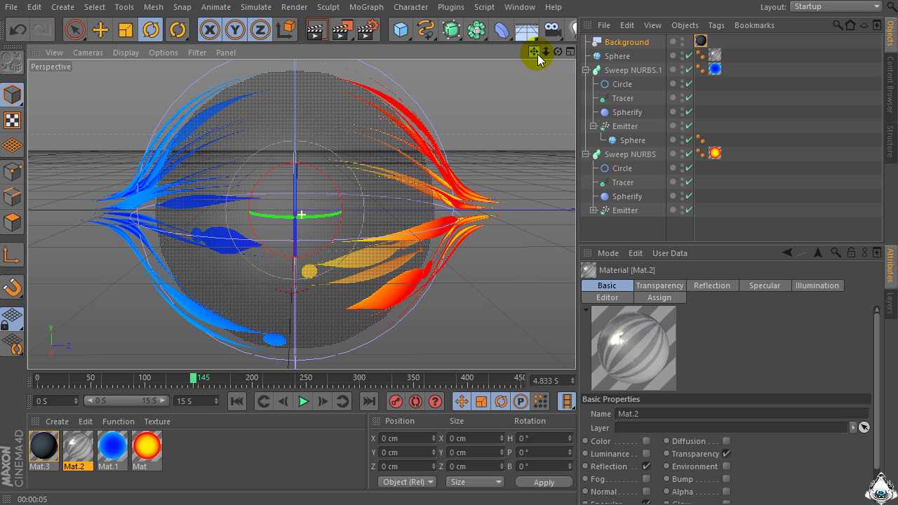
{"action": "left_click", "coordinate": [317, 30]}
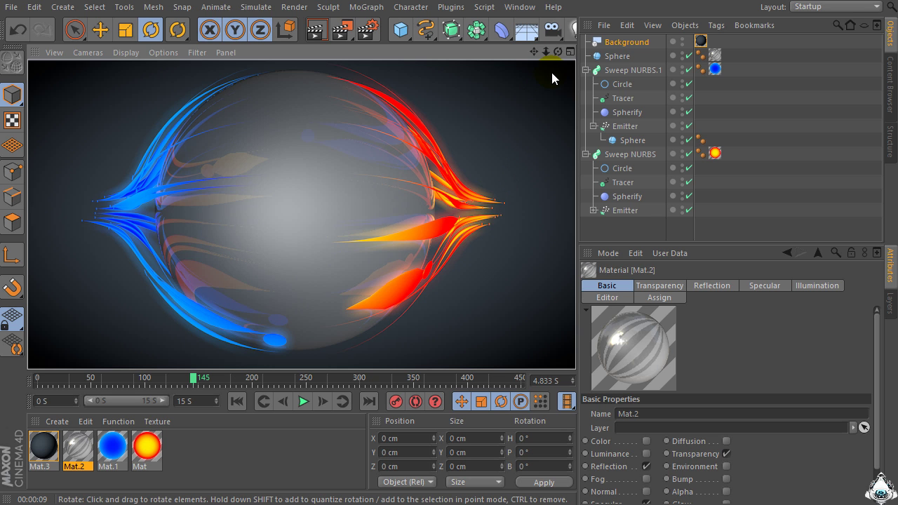
Play the animation on to frame 214, pause it and render the active view of the trails around the sphere
{"action": "left_click_drag", "start_coordinate": [546, 51], "coordinate": [546, 52]}
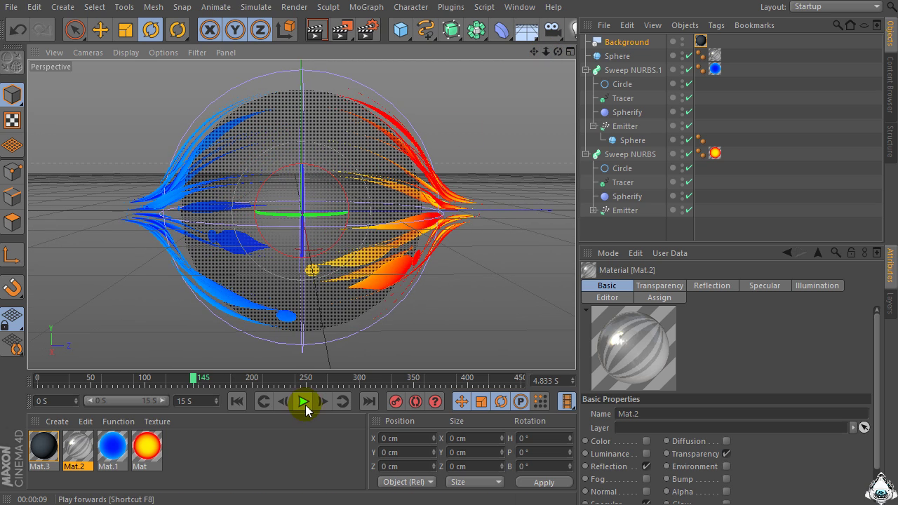
{"action": "left_click", "coordinate": [305, 403]}
{"action": "left_click", "coordinate": [304, 403]}
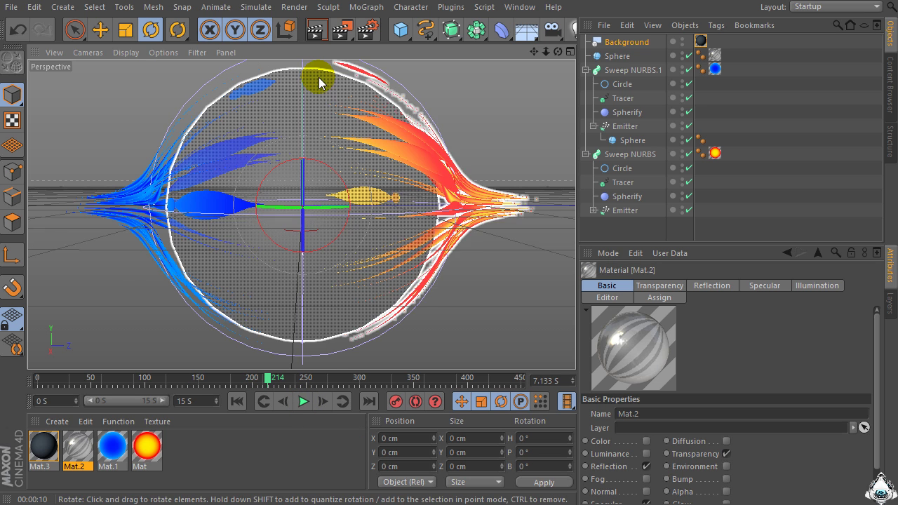
{"action": "left_click", "coordinate": [316, 31]}
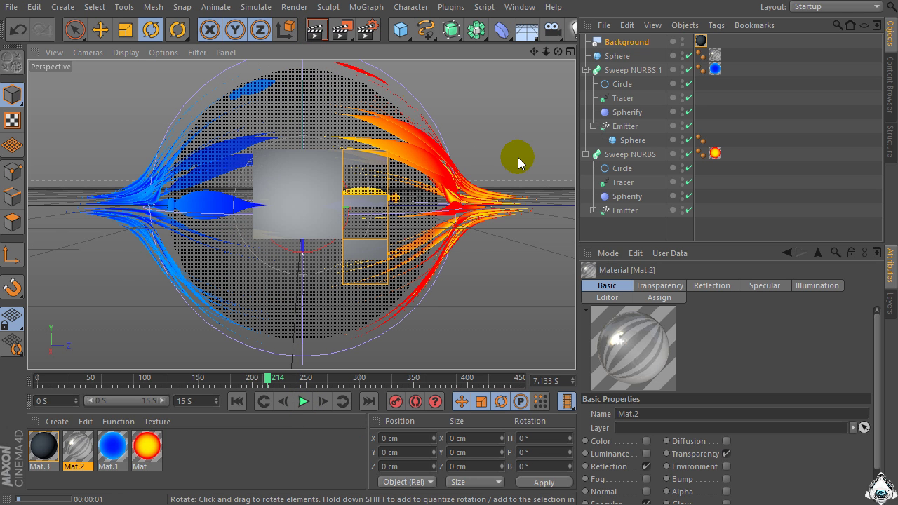